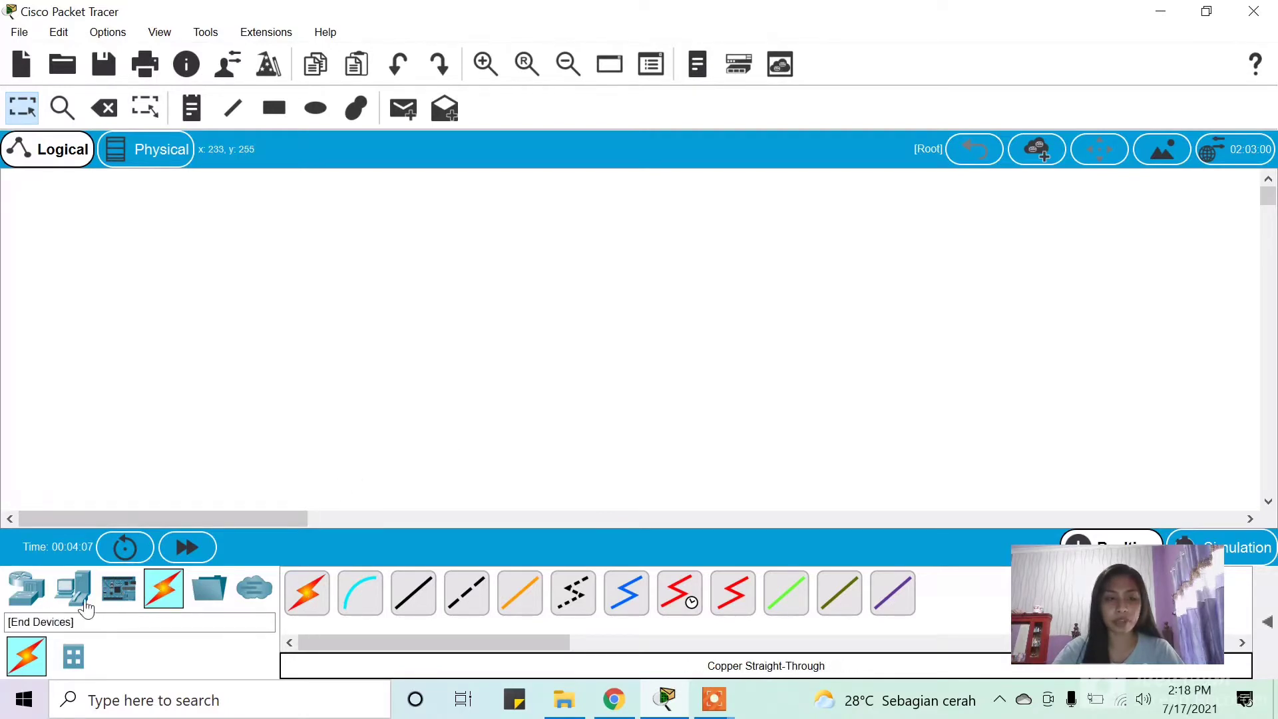
Step: Place a PT-Router near the top of the empty logical workspace
click(27, 588)
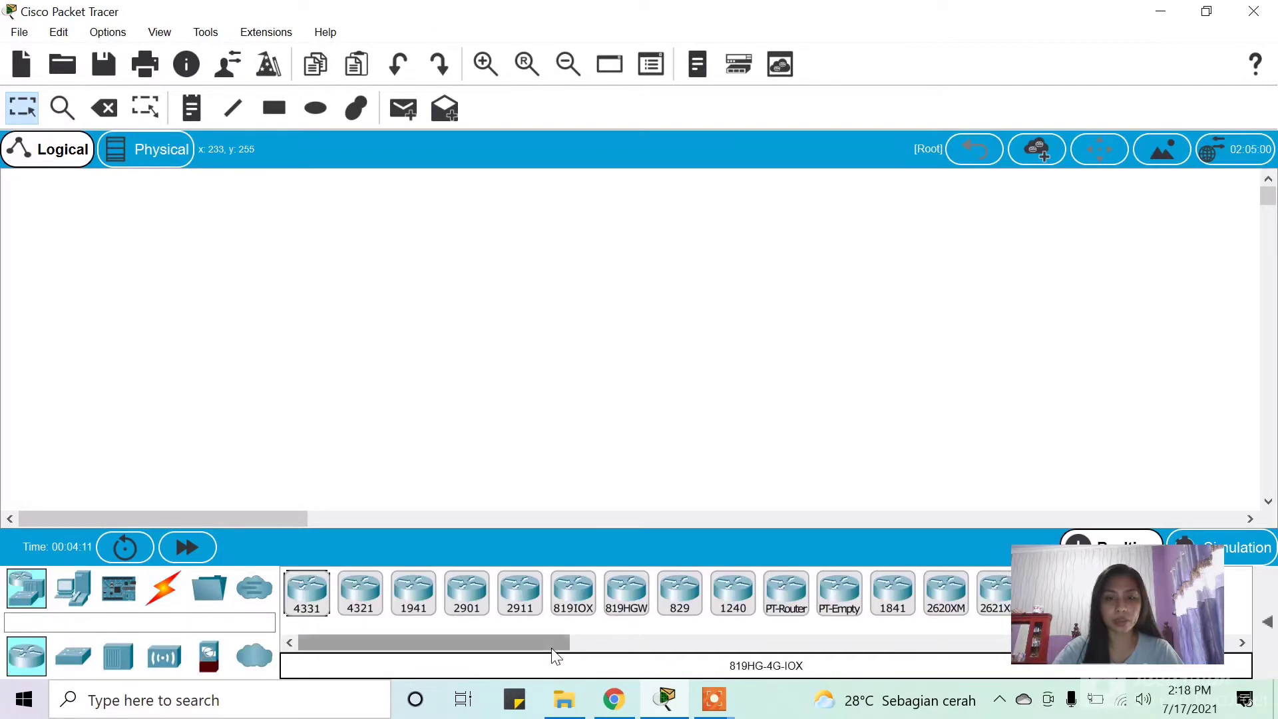
drag(550, 653, 549, 278)
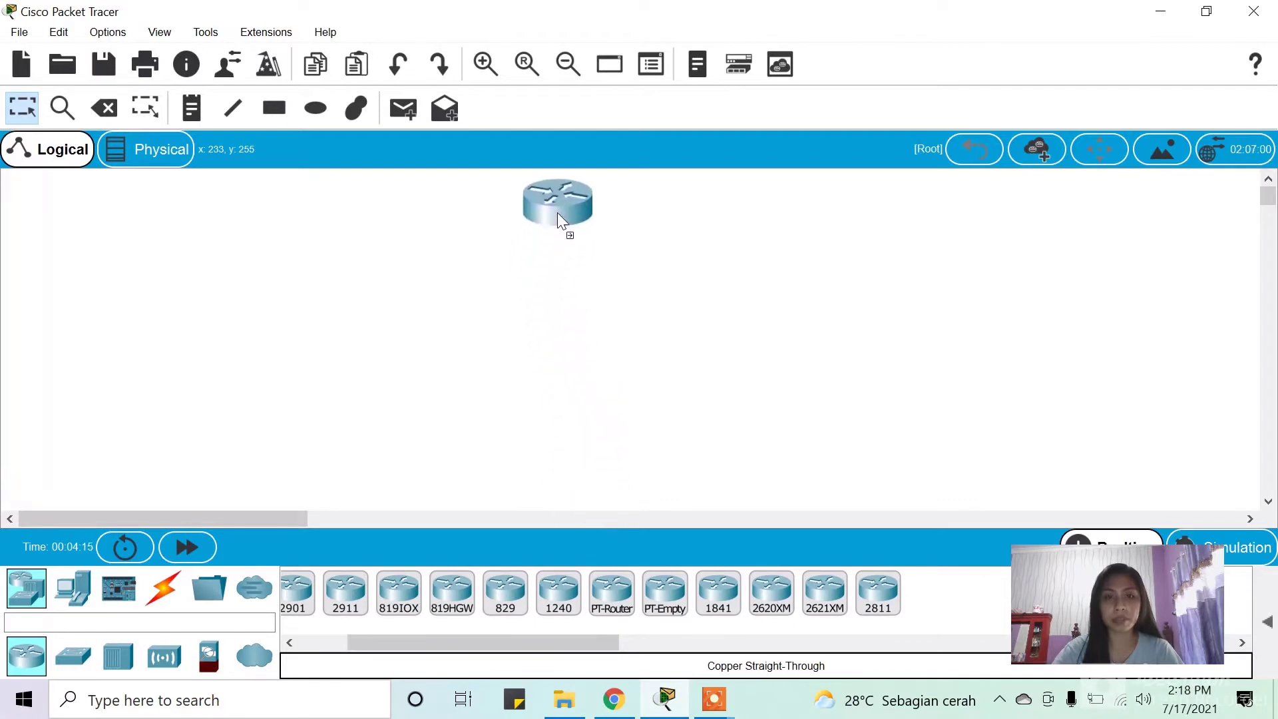
drag(557, 213, 558, 209)
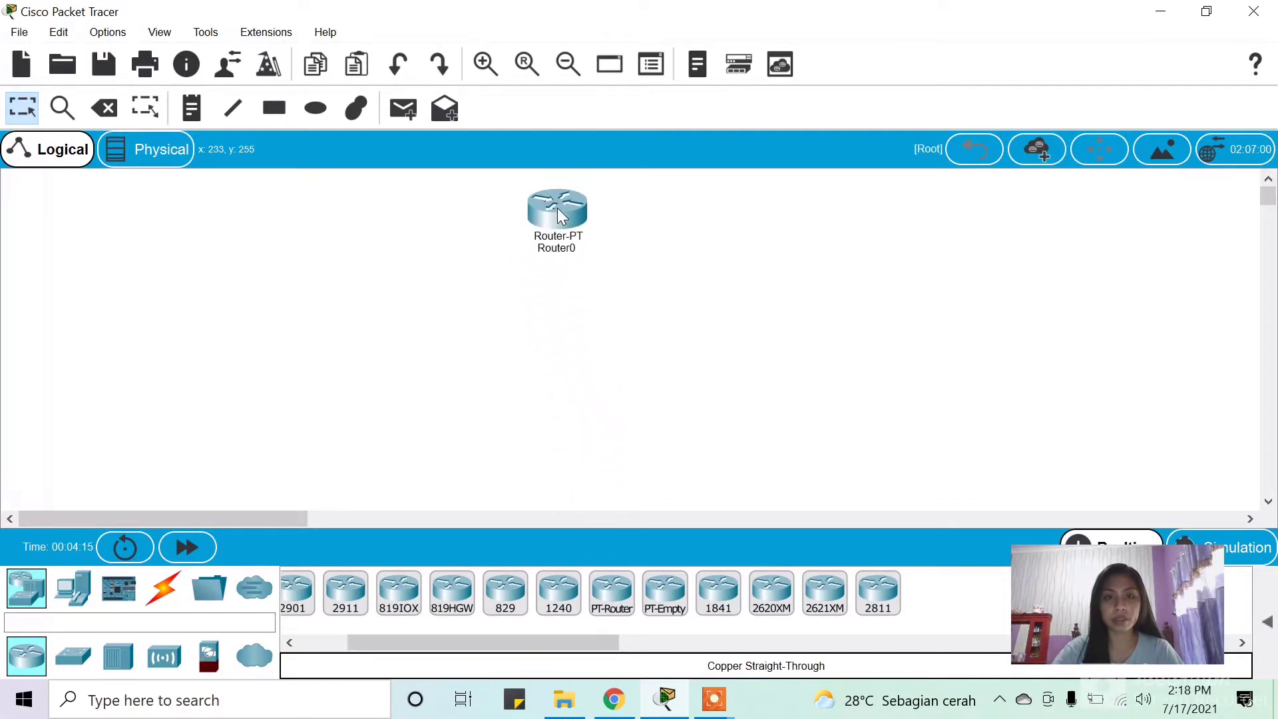
click(569, 64)
click(569, 64)
click(569, 64)
scroll(414, 209, down, 1)
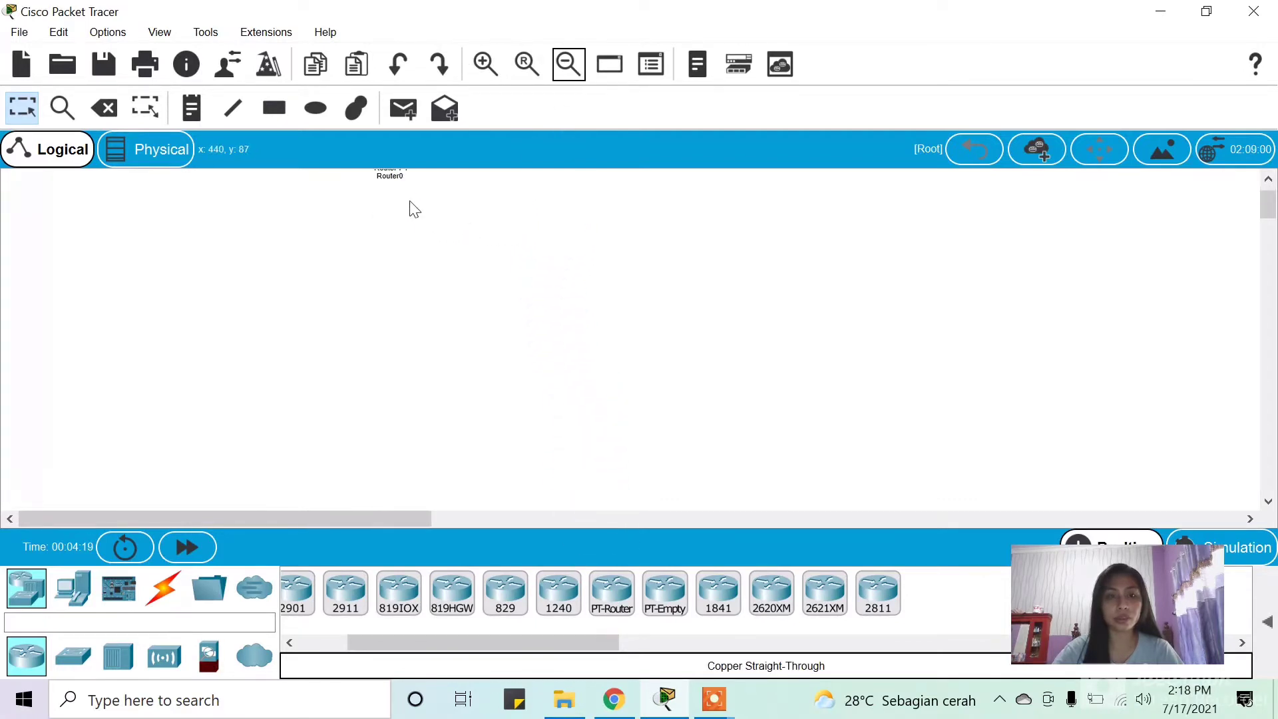
scroll(414, 209, up, 1)
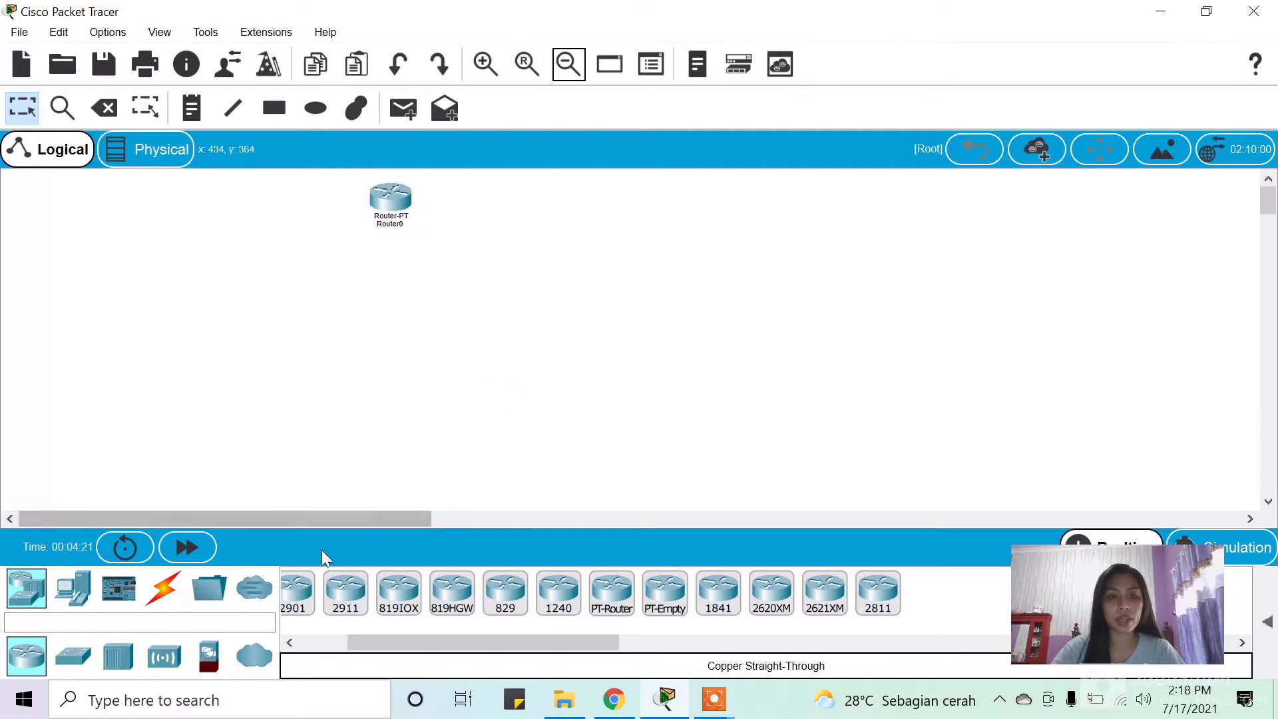
Step: Add a PT-Switch beneath the router and an AP-PT access point beneath the switch
drag(350, 643, 283, 628)
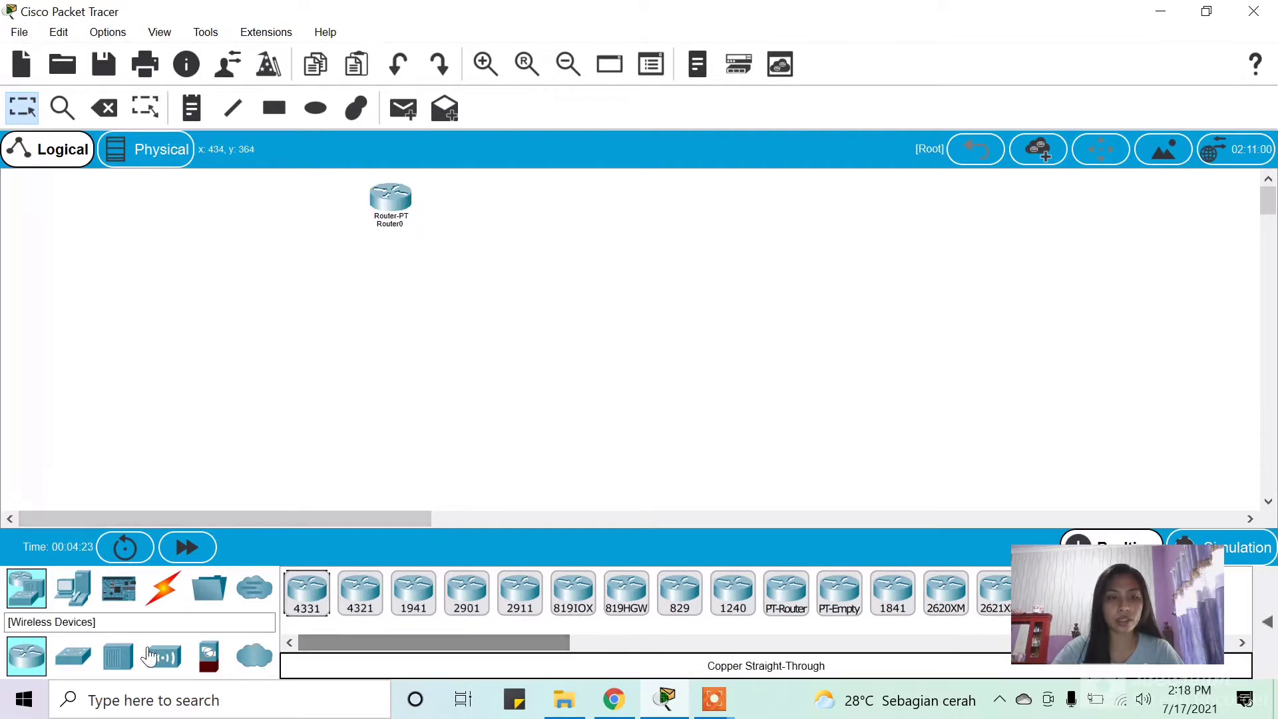
click(73, 657)
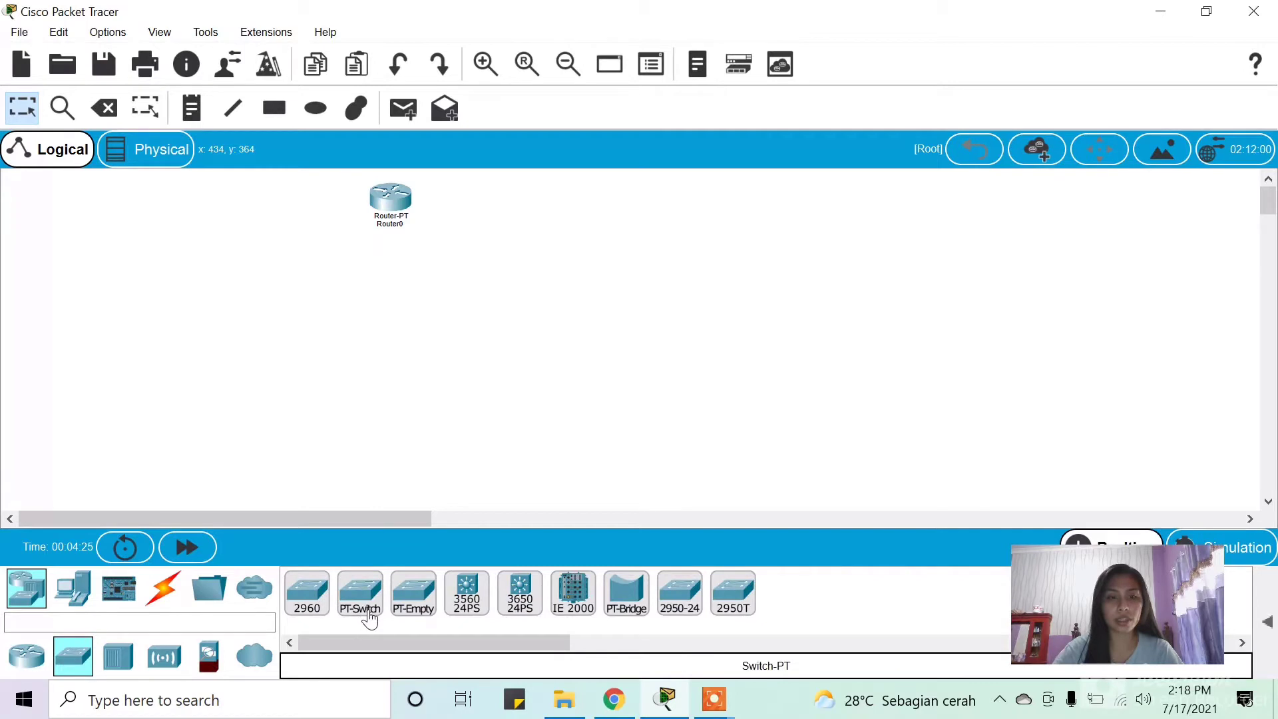
drag(370, 619, 371, 291)
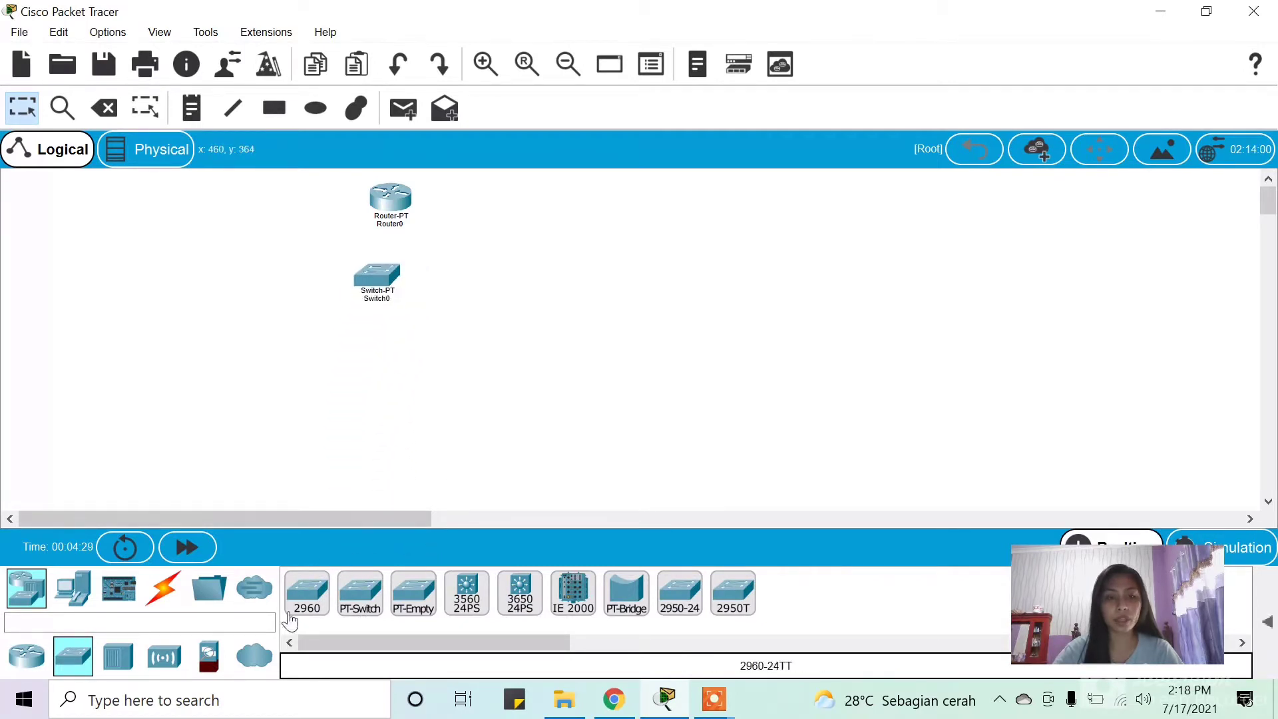
click(162, 658)
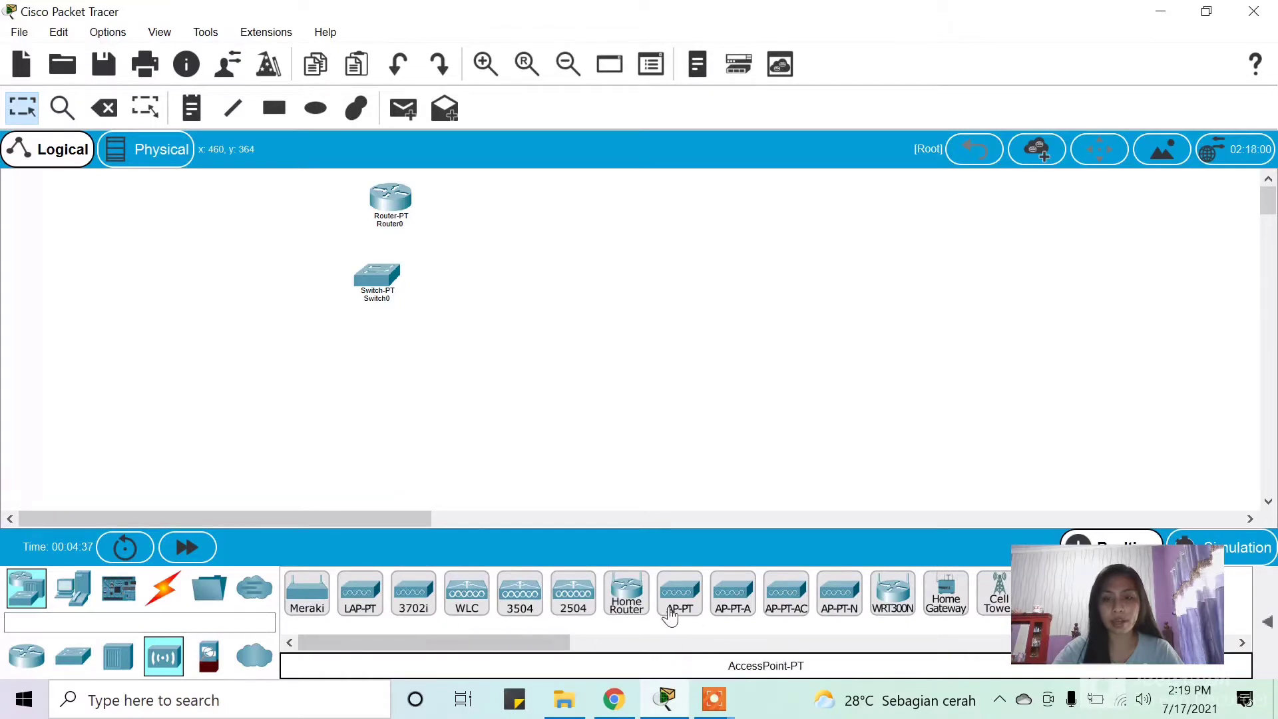
drag(667, 605, 378, 383)
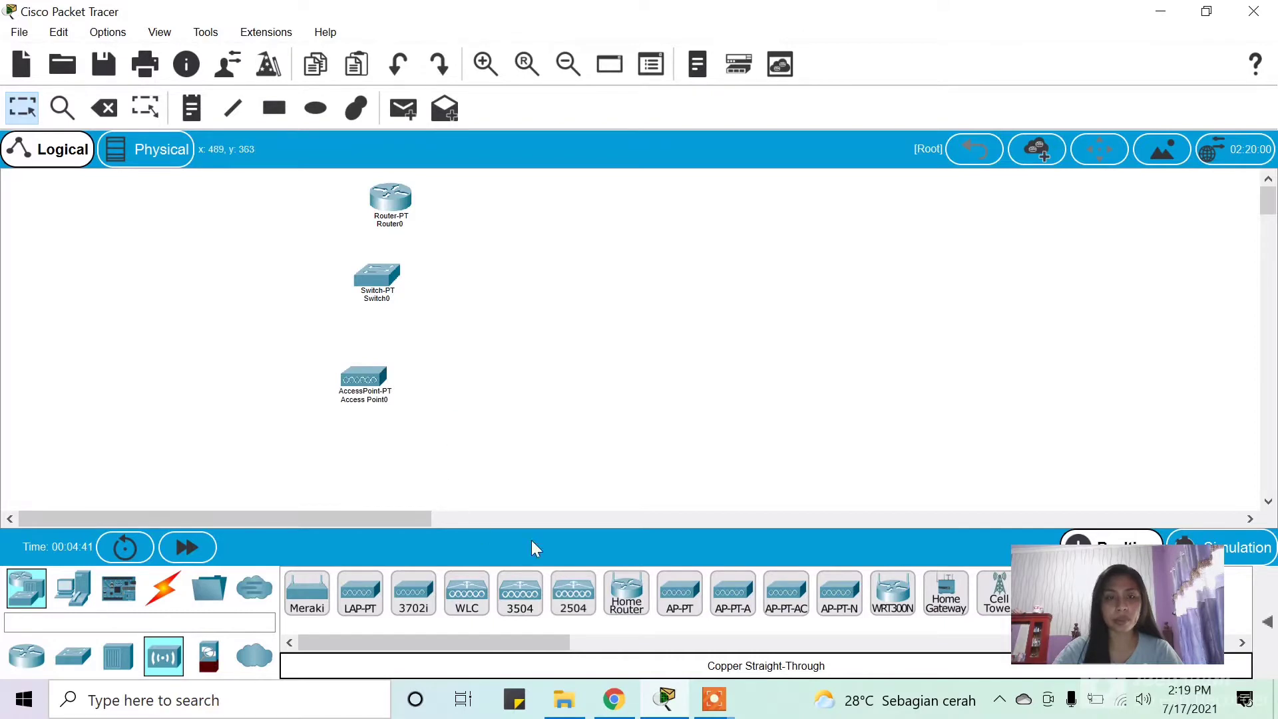
mouse_move(543, 641)
mouse_down()
mouse_move(607, 640)
mouse_move(536, 638)
mouse_up()
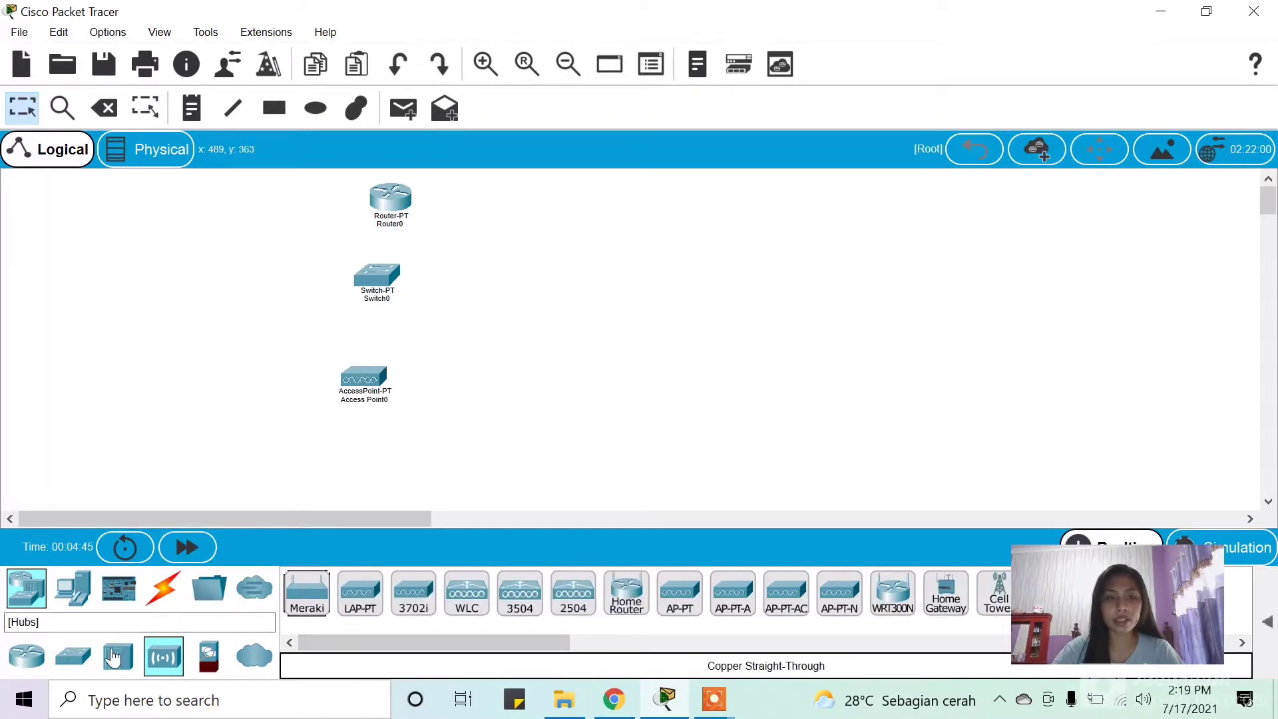
Step: Place a PC and a laptop in a row below the access point
click(78, 591)
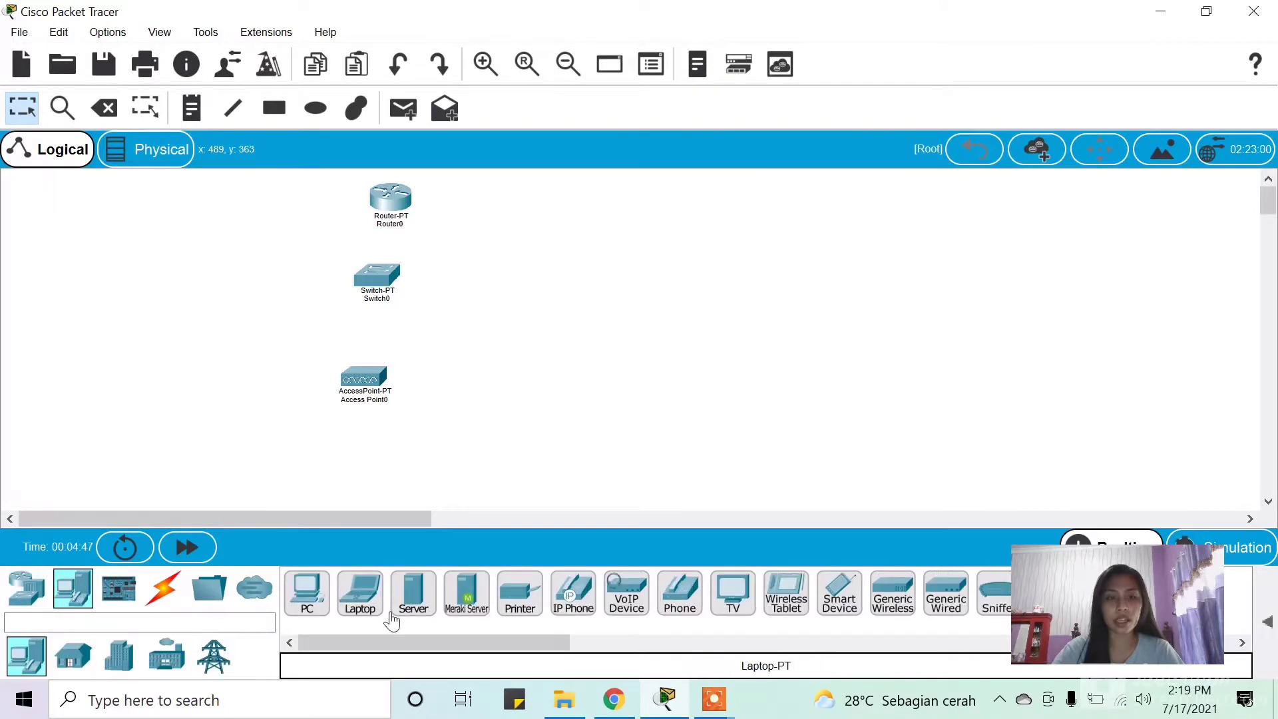
mouse_move(389, 639)
mouse_down()
mouse_move(445, 641)
mouse_move(378, 651)
mouse_up()
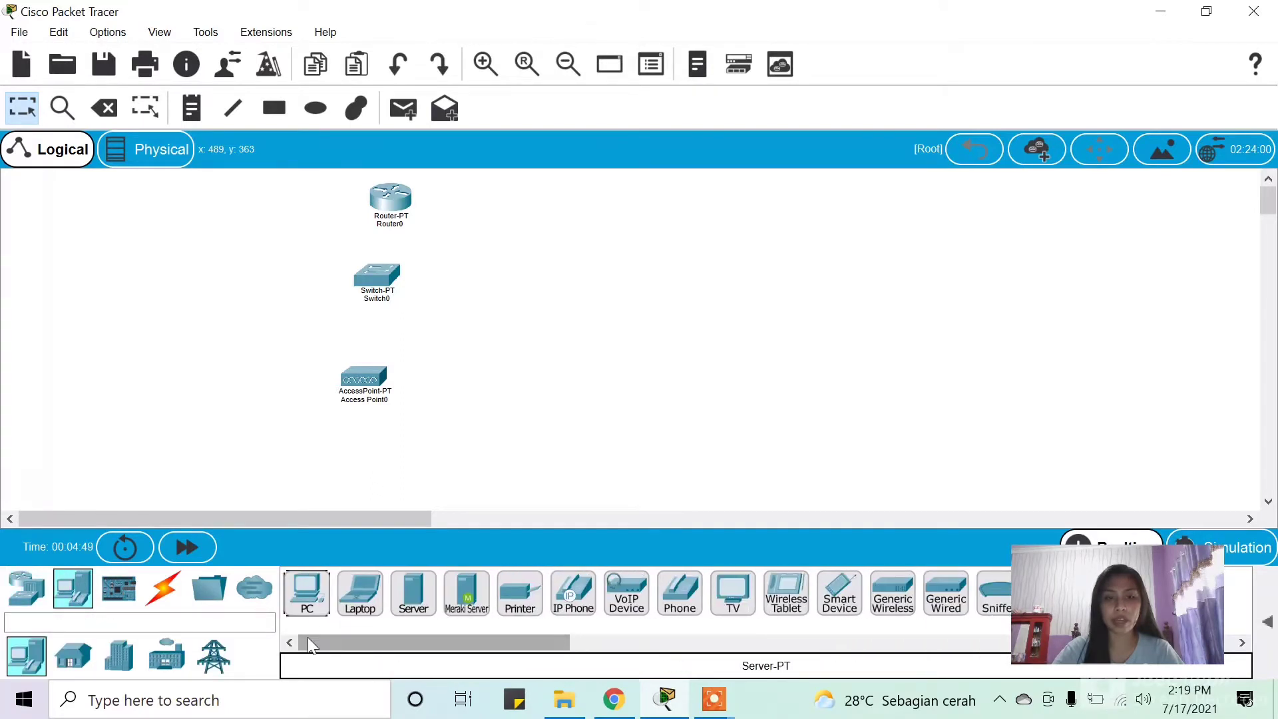
drag(306, 606, 199, 458)
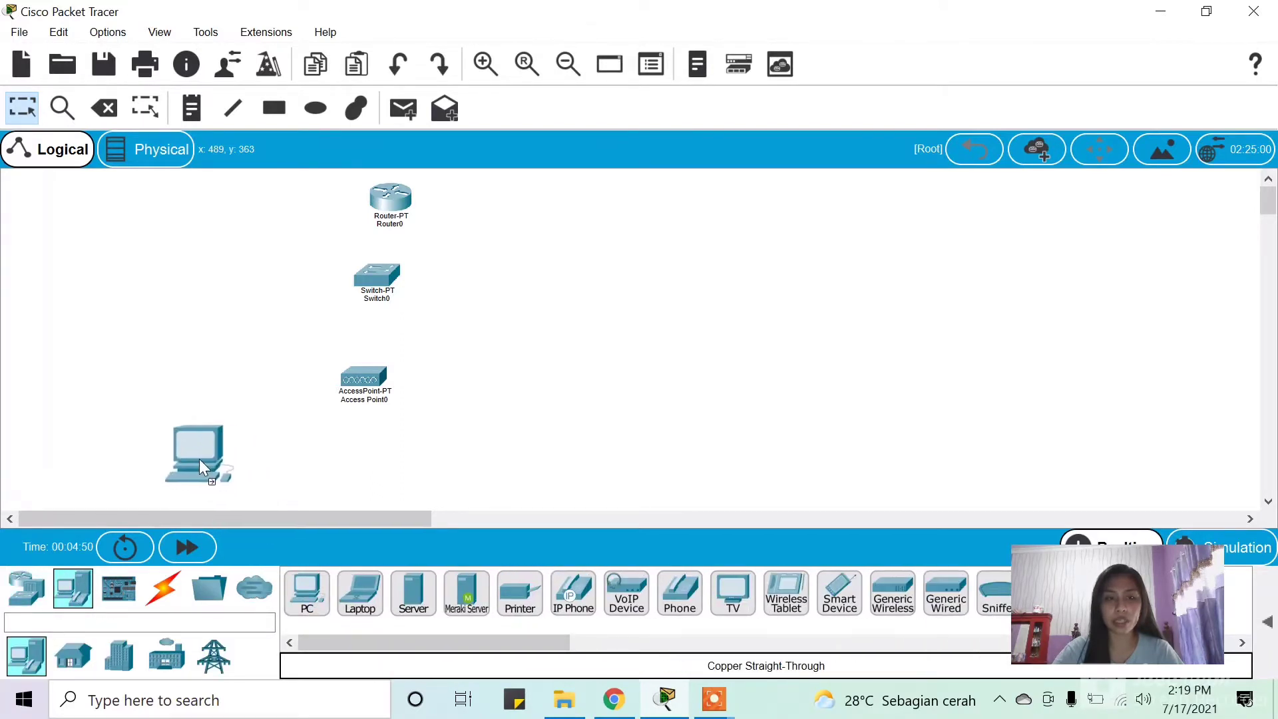
drag(360, 593, 321, 486)
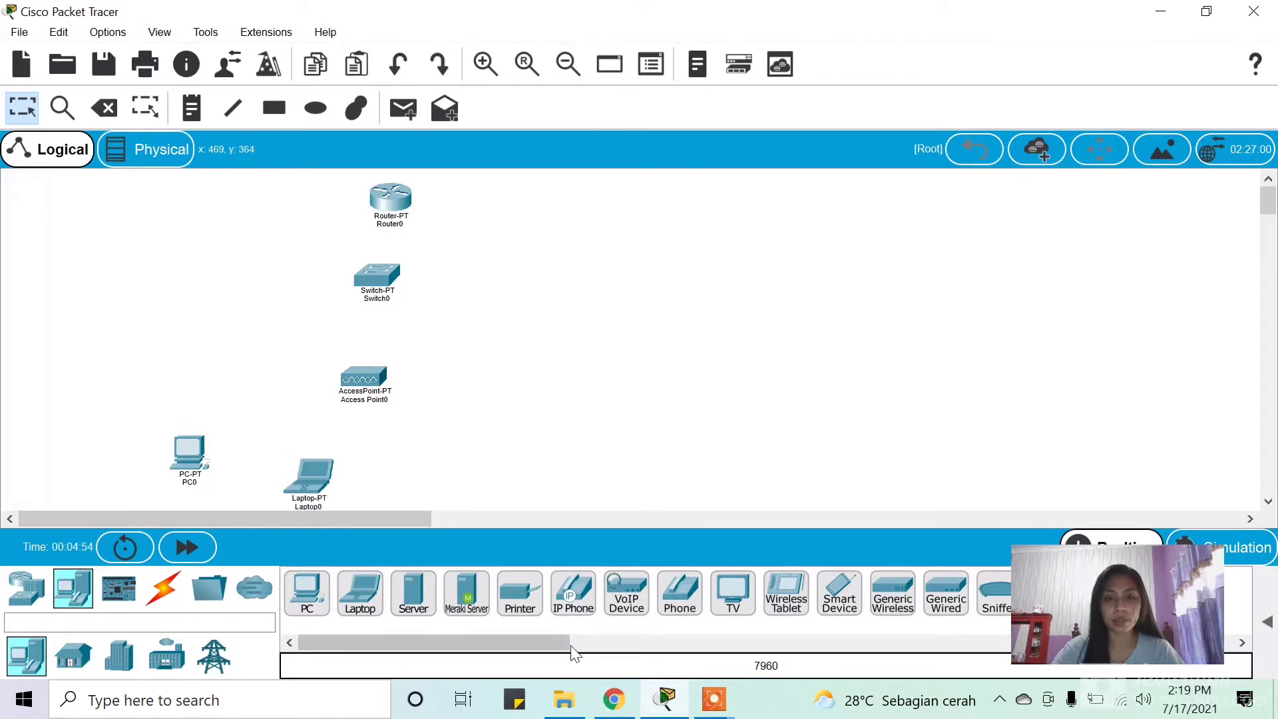
Step: Add a wireless tablet and a smart device to the row of end devices beside the laptop
drag(571, 653, 606, 651)
drag(661, 603, 536, 502)
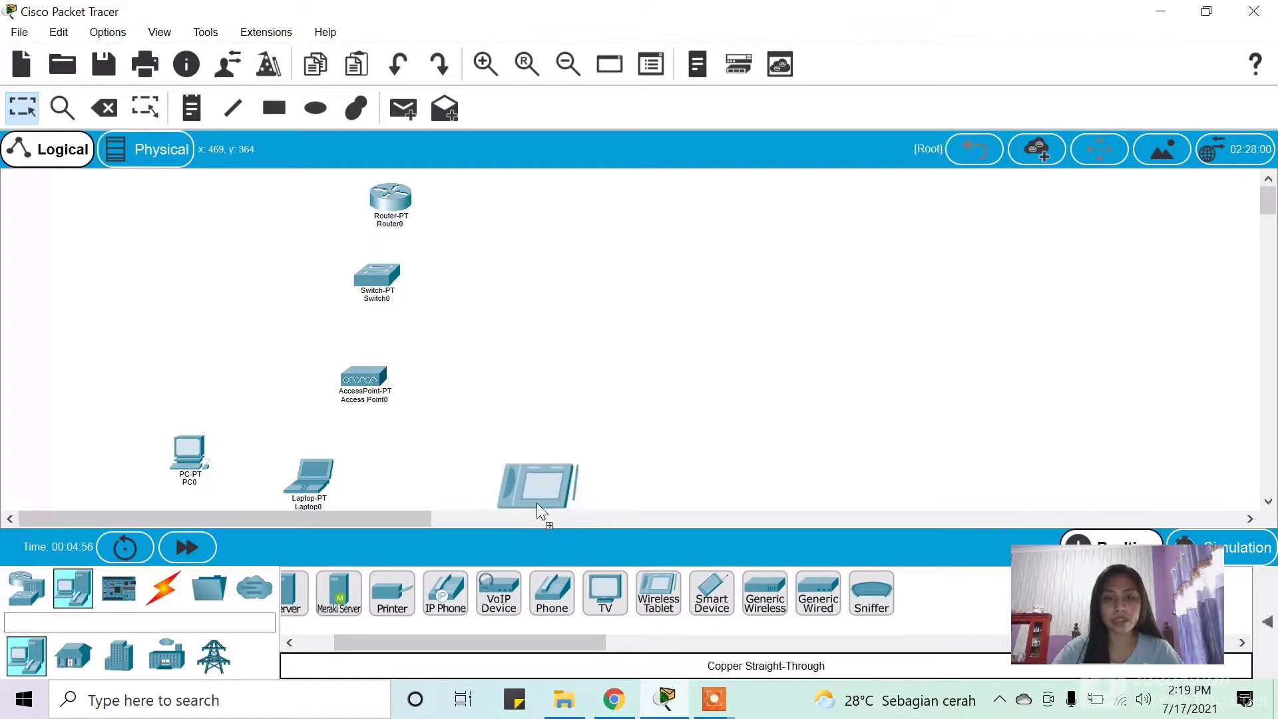
drag(712, 591, 631, 507)
drag(587, 470, 587, 470)
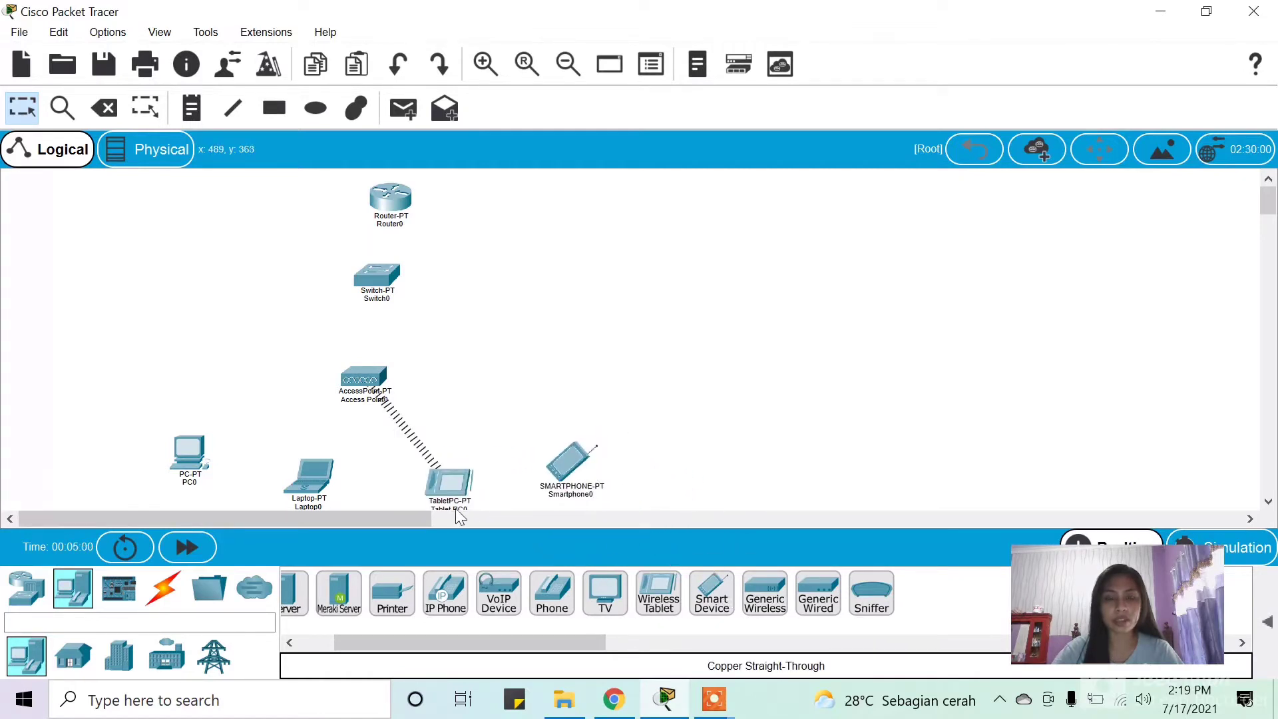
Step: Review the tablet's Wireless0 interface settings and close its configuration window
scroll(465, 450, down, 3)
scroll(465, 449, up, 3)
scroll(465, 449, down, 2)
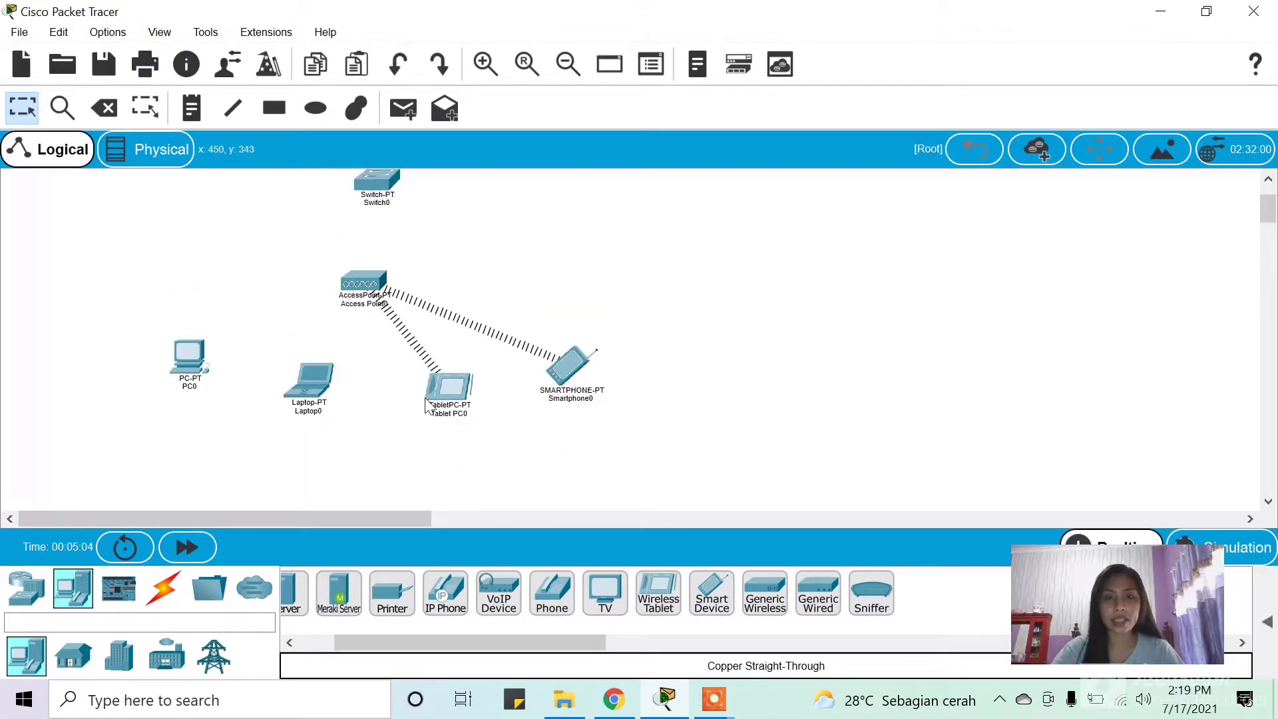
scroll(544, 420, up, 1)
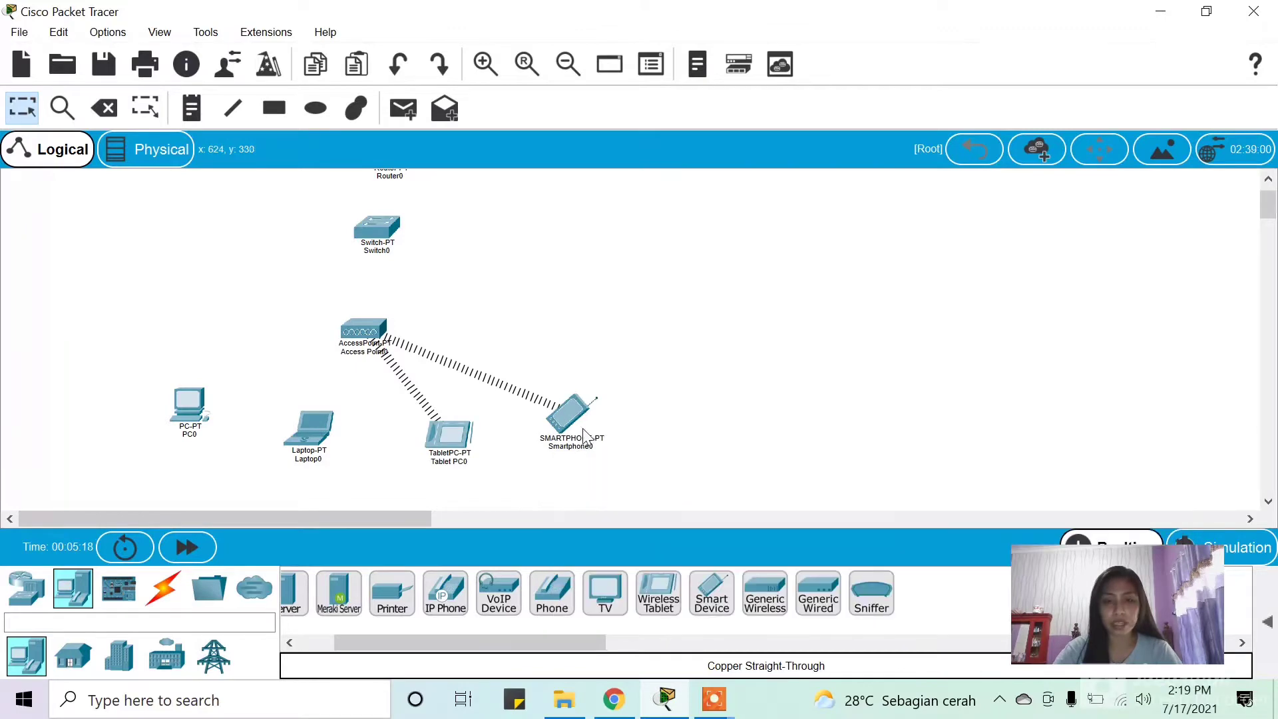
click(450, 436)
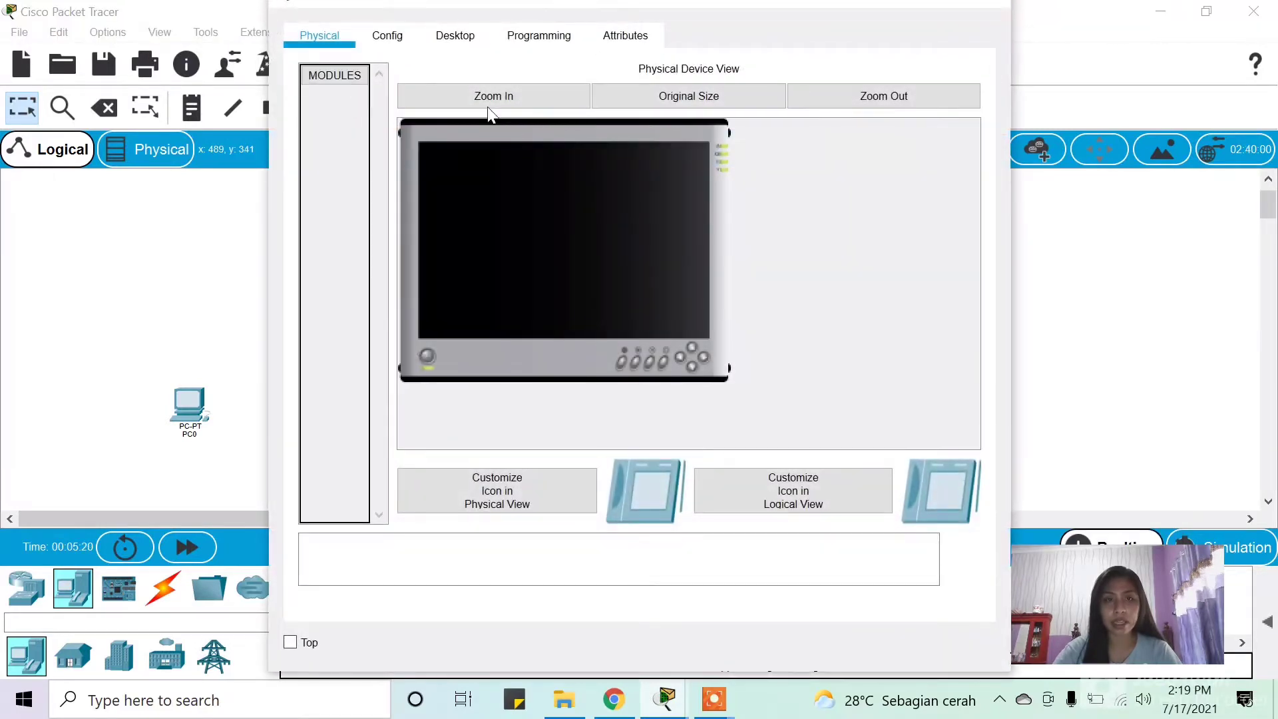
click(387, 36)
click(359, 140)
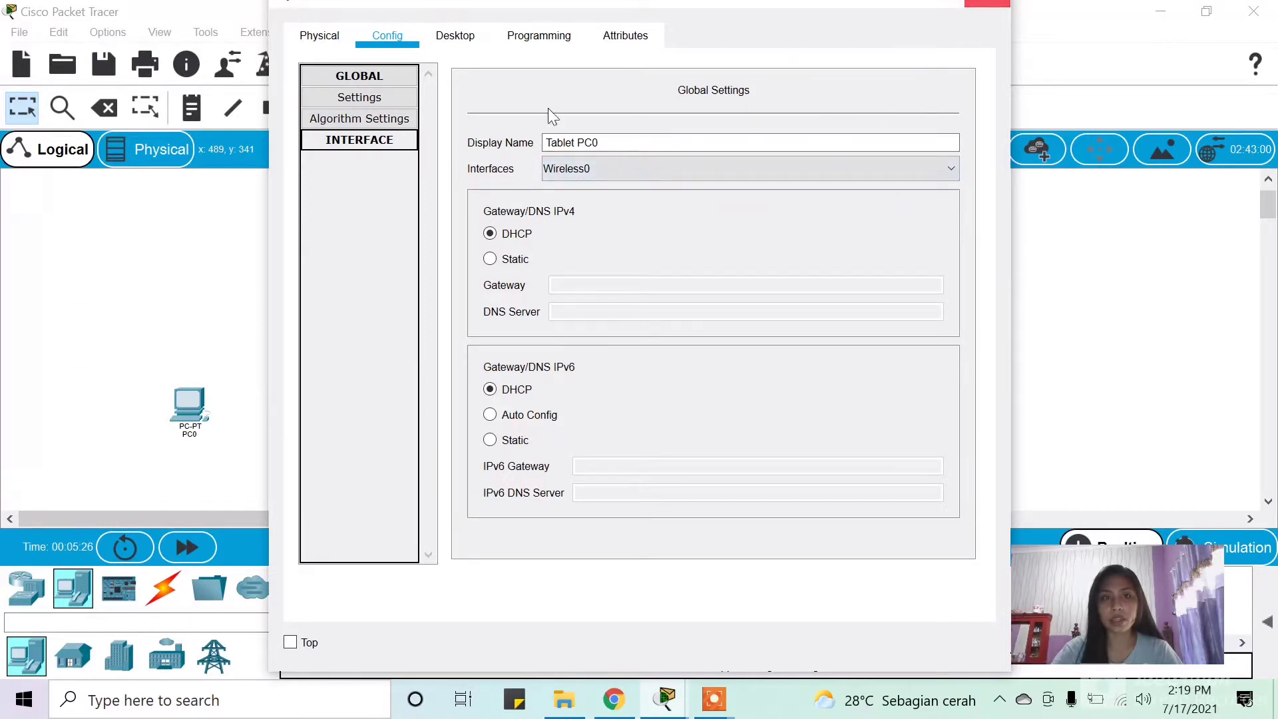
click(392, 139)
click(386, 159)
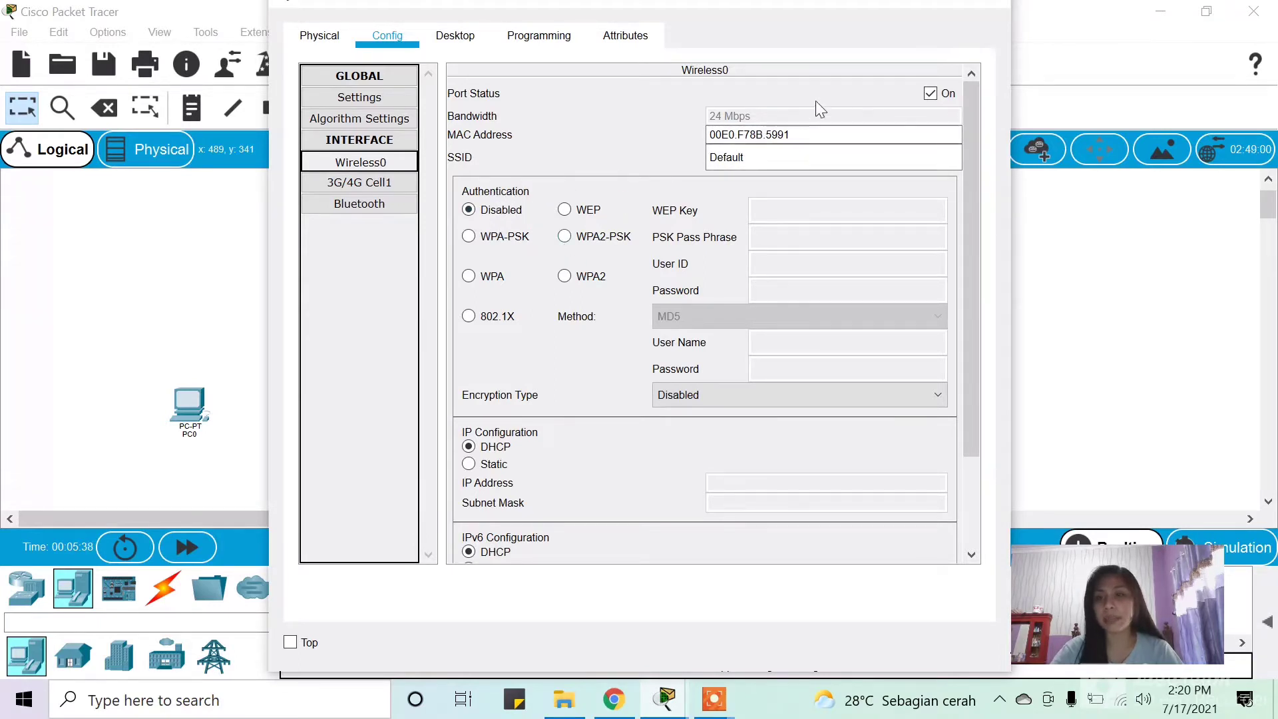
click(999, 4)
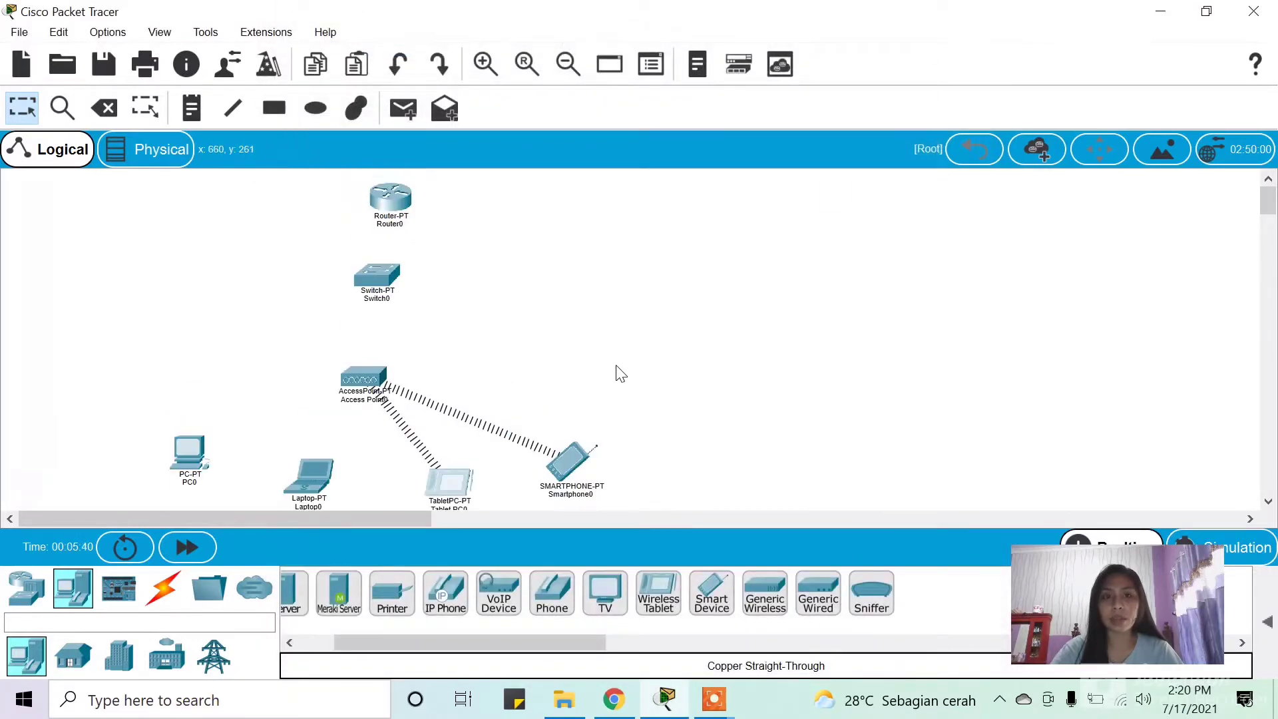
Step: Check which end devices in the topology have a wireless link to the access point
scroll(616, 370, down, 3)
scroll(616, 370, up, 1)
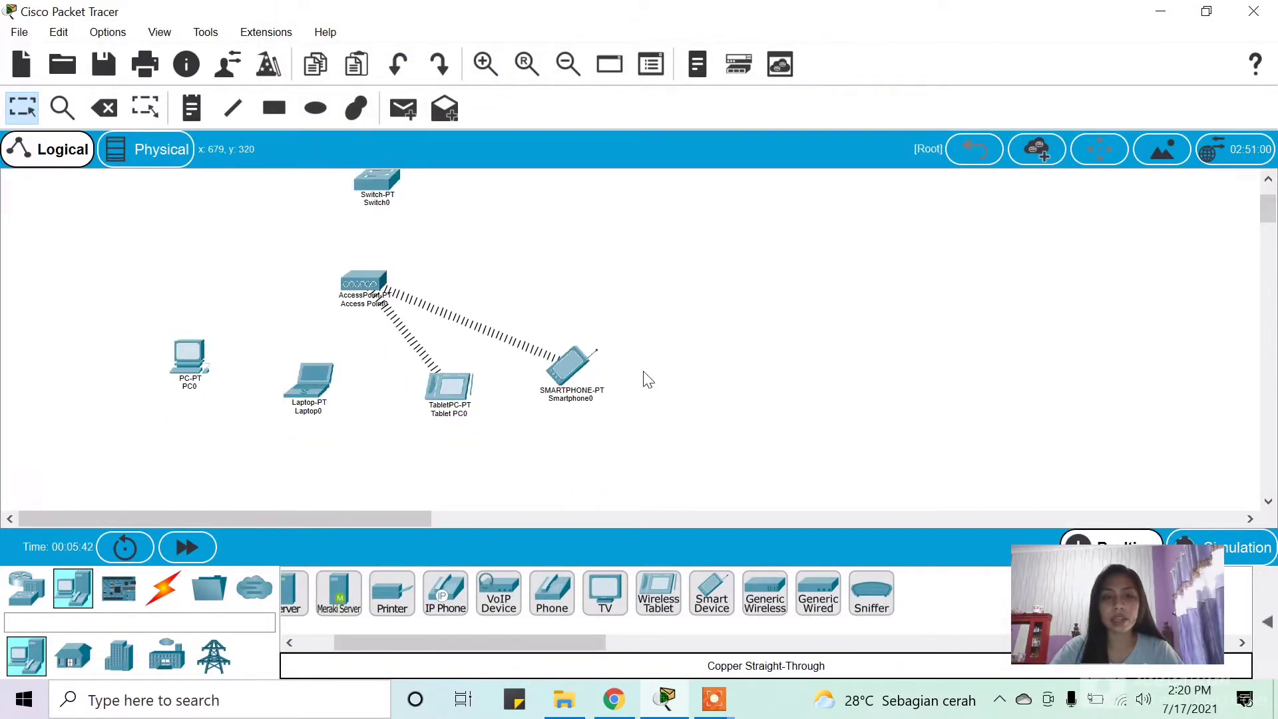
scroll(479, 337, up, 1)
scroll(485, 341, down, 1)
scroll(486, 342, up, 1)
scroll(496, 362, up, 1)
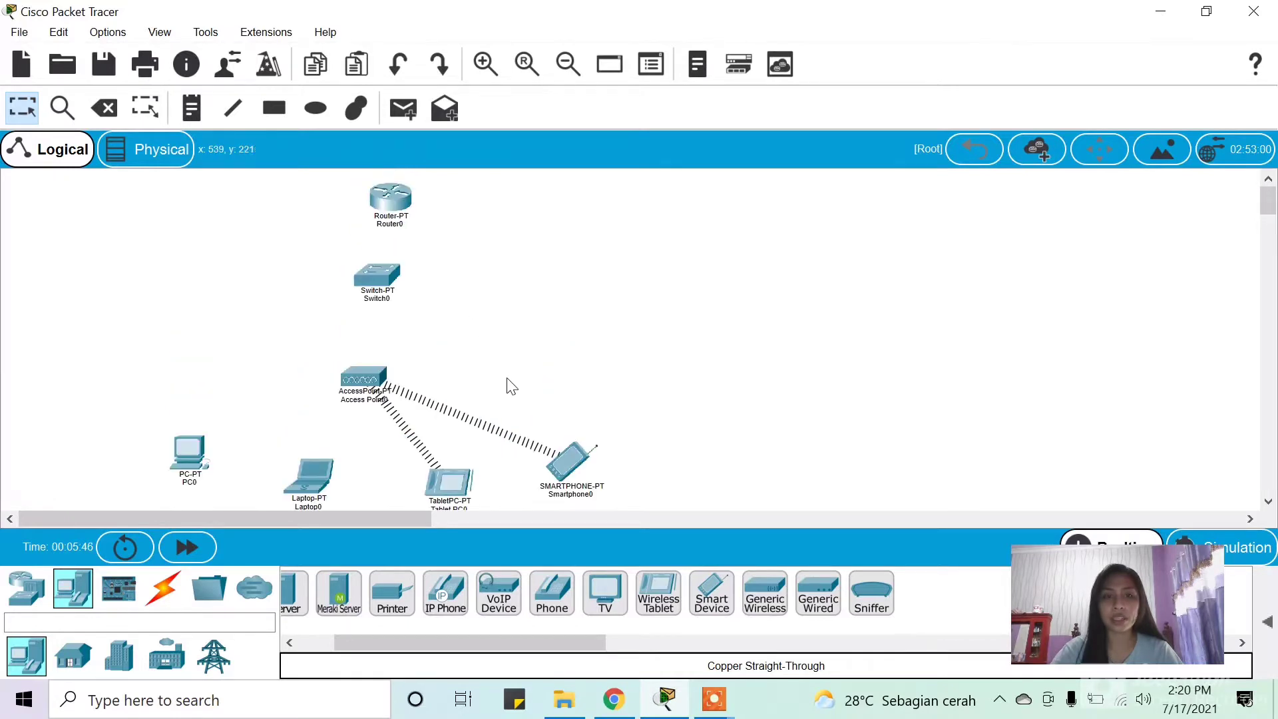
scroll(525, 390, down, 1)
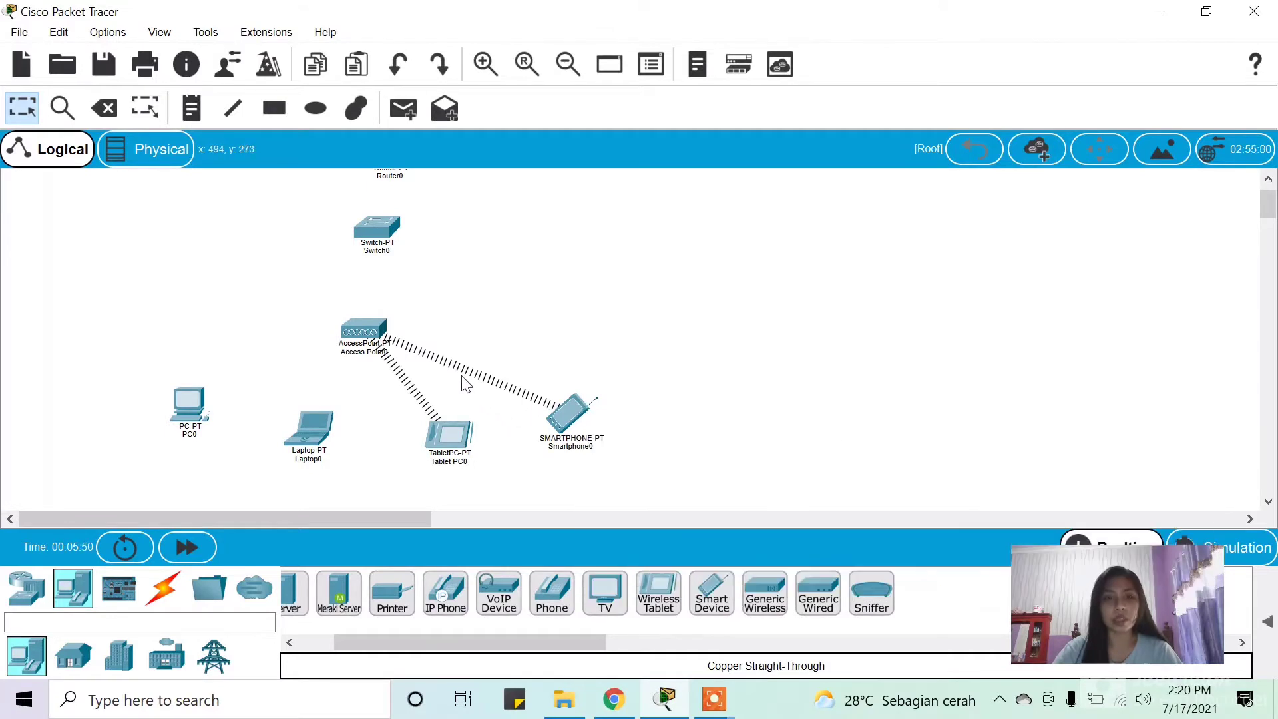
scroll(464, 385, down, 1)
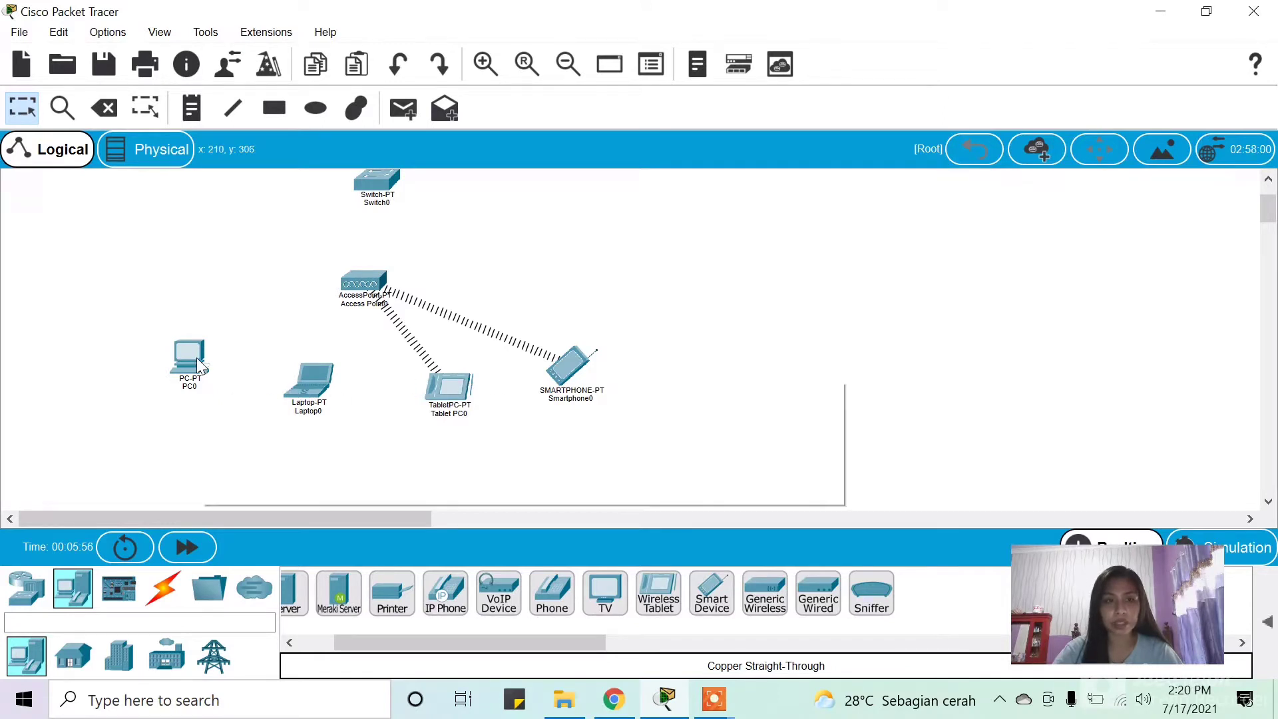
mouse_move(198, 363)
scroll(197, 364, up, 1)
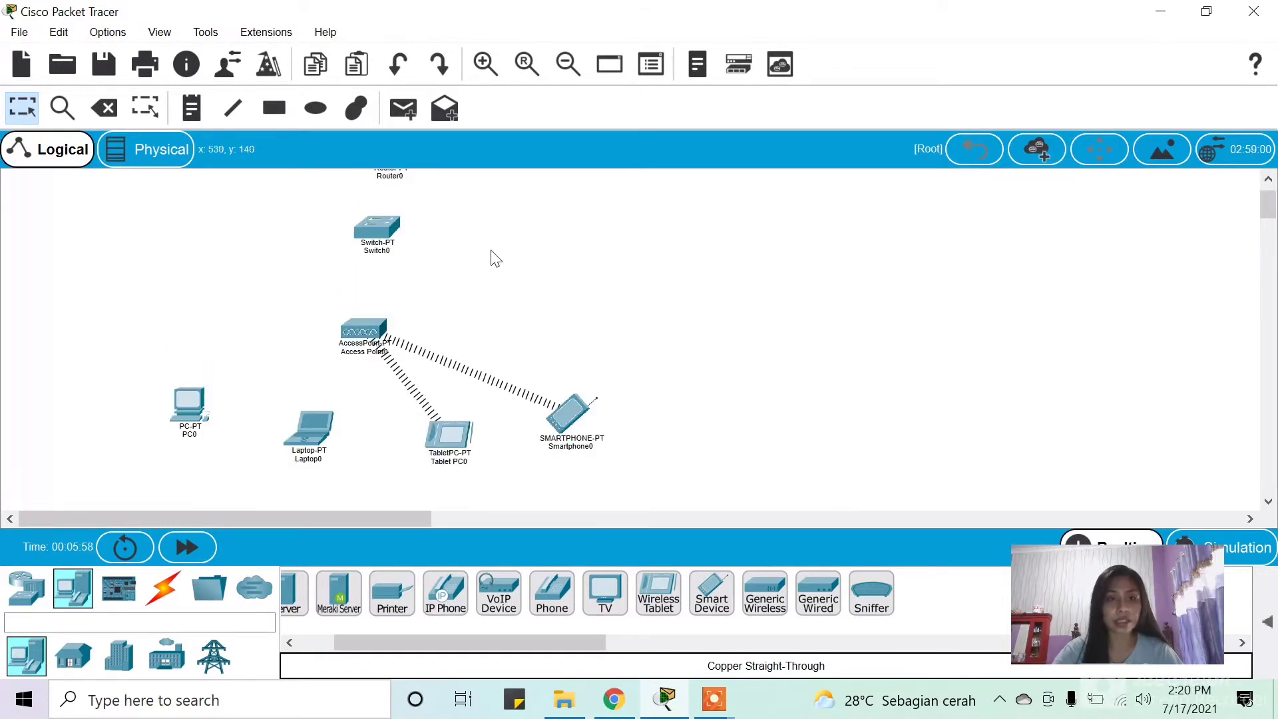
Step: Power off the PC and remove the Ethernet module from its expansion slot
click(191, 402)
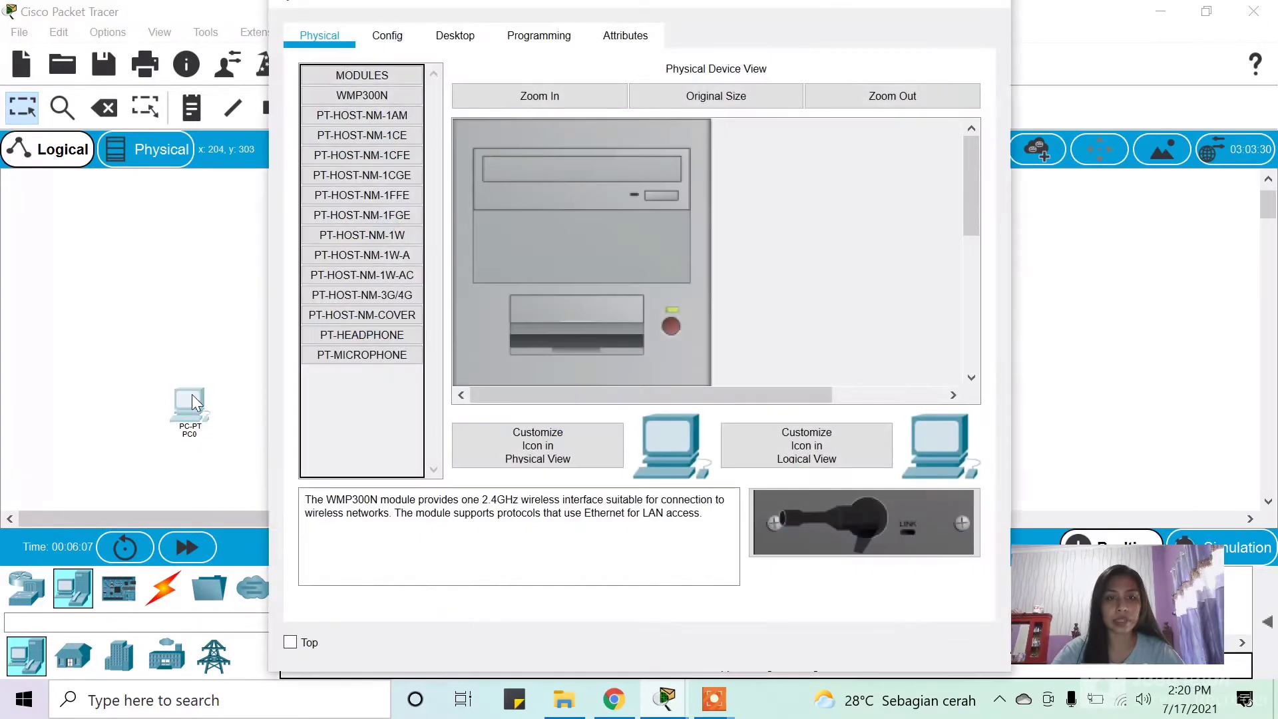
scroll(672, 189, down, 2)
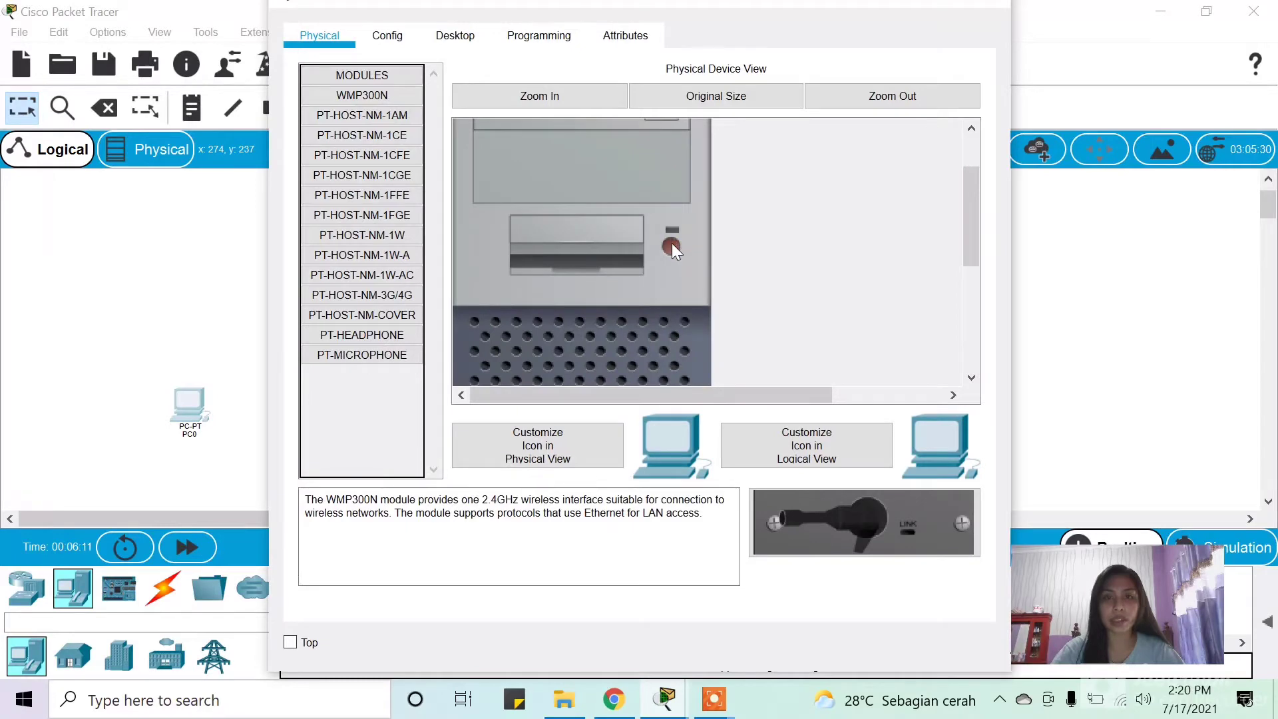
scroll(673, 245, down, 5)
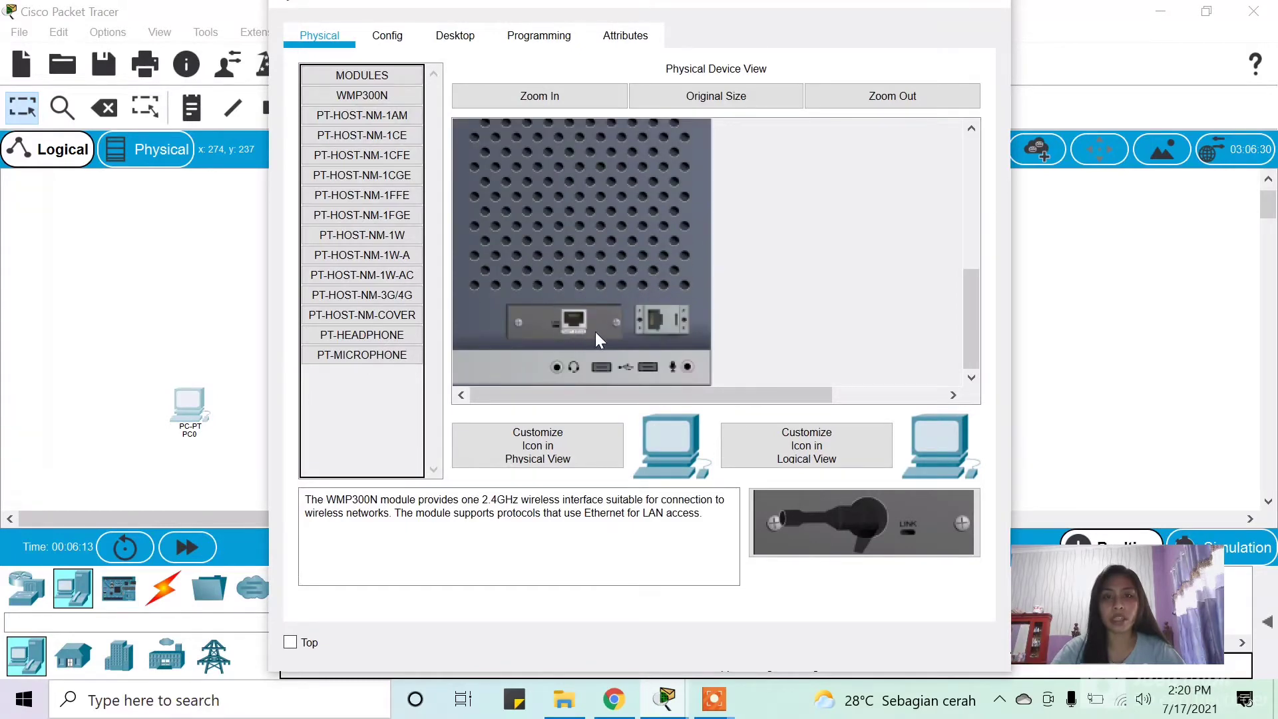
drag(593, 318, 380, 383)
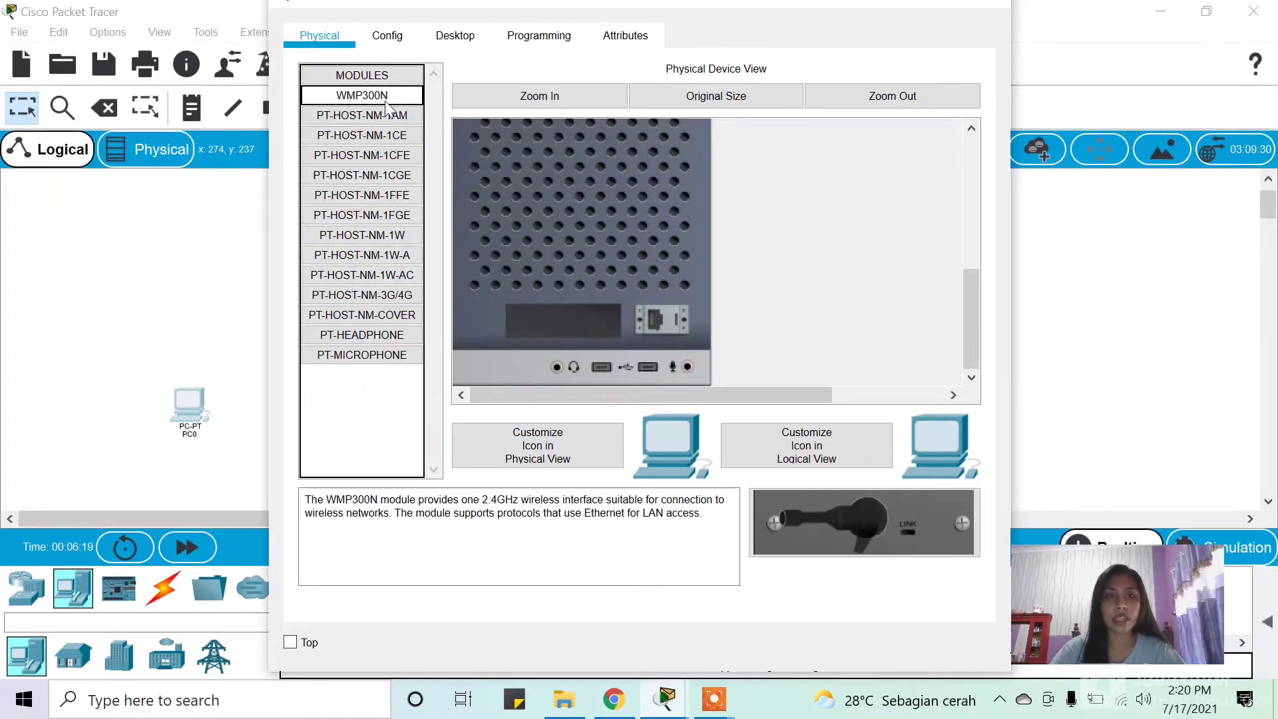
Step: Install the WMP300N wireless module in the PC's empty slot and power the PC back on
drag(392, 97, 568, 318)
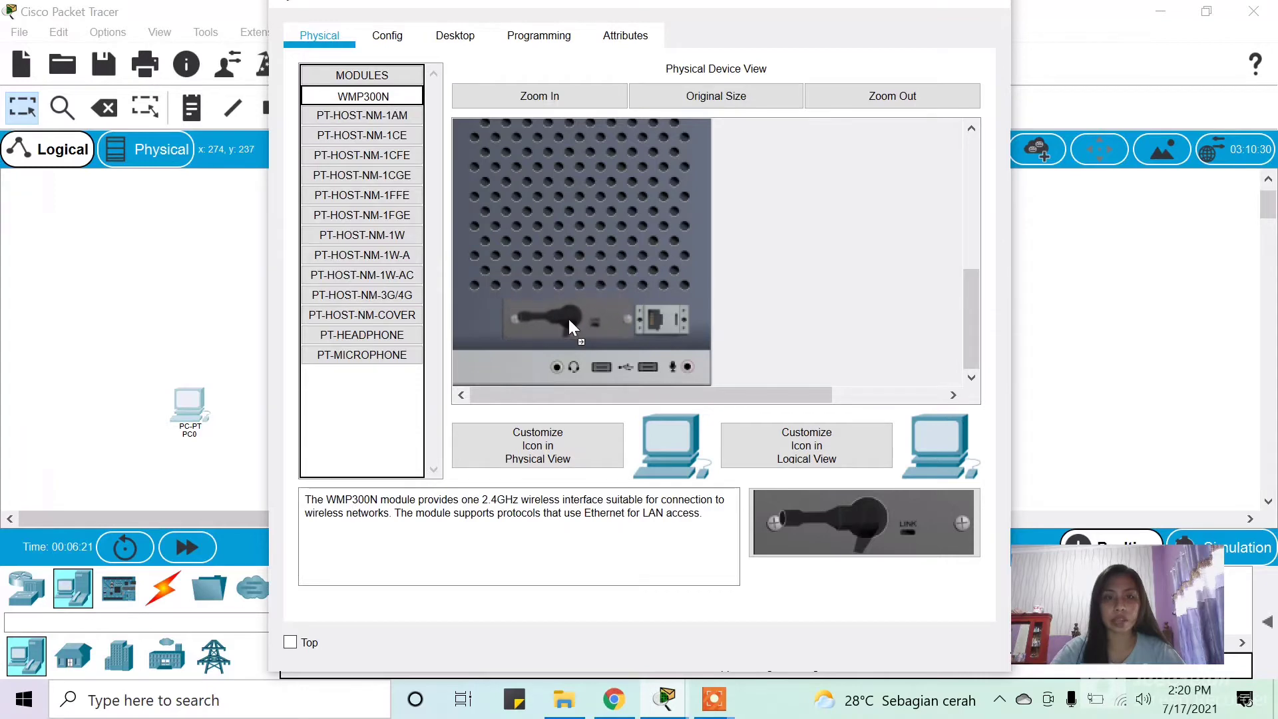
scroll(568, 318, up, 5)
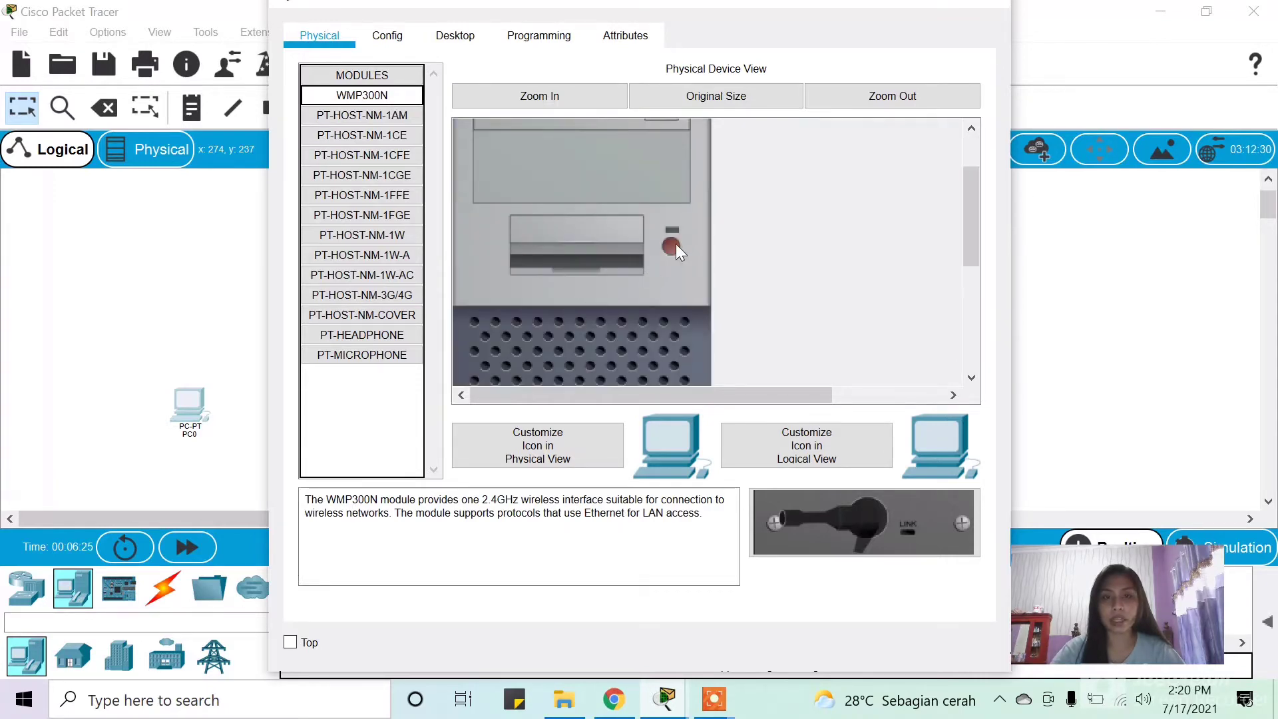
click(676, 245)
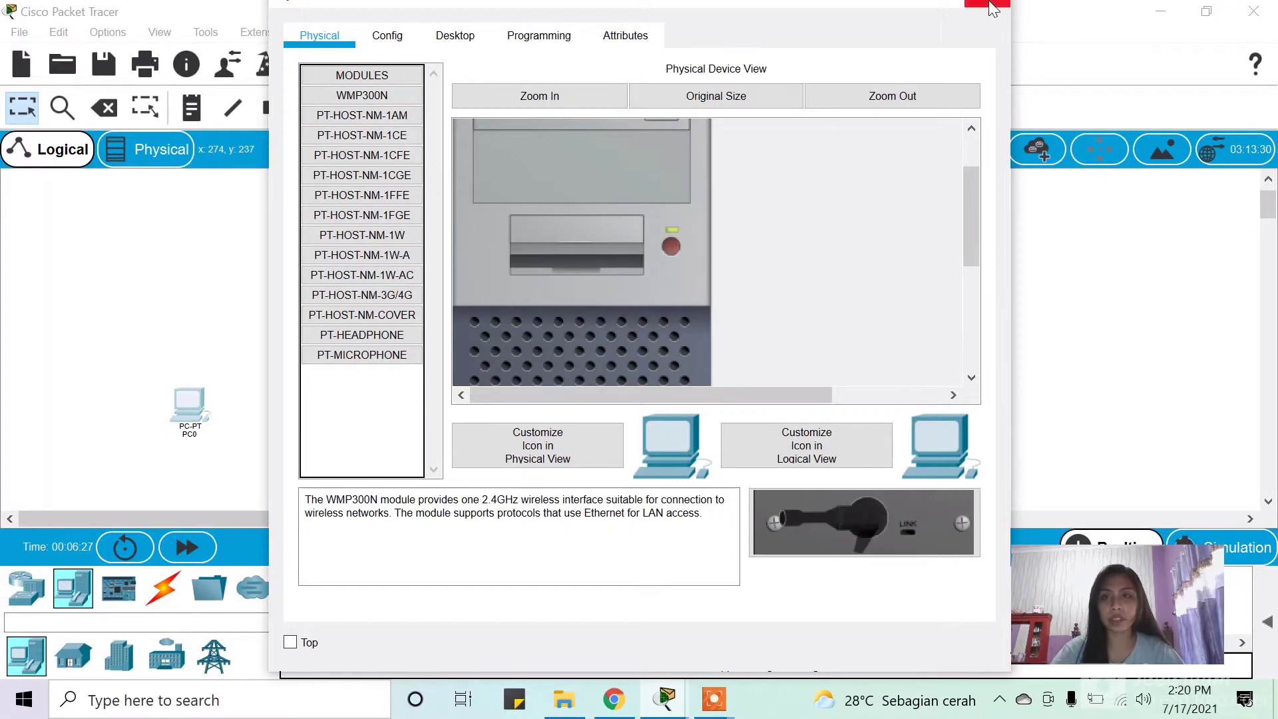
Step: Replace the laptop's Ethernet module with the WPC300N wireless module while it is powered off, and power it back on
click(990, 7)
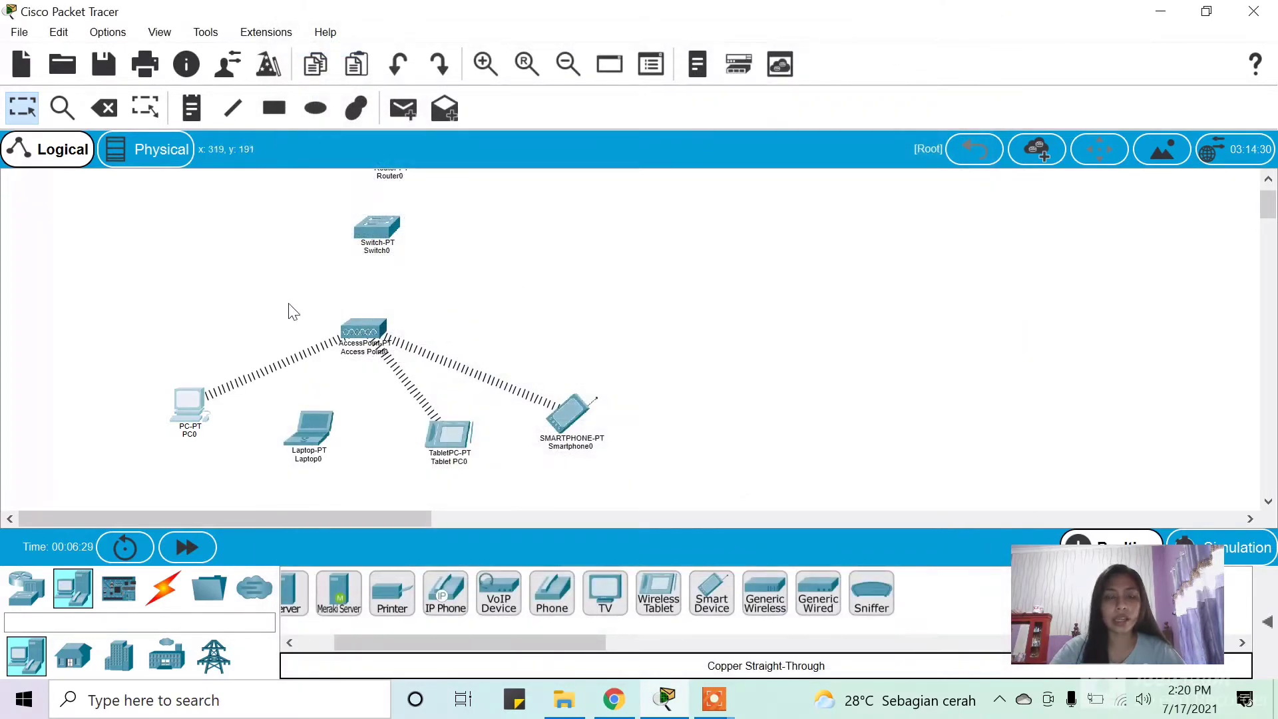
click(318, 434)
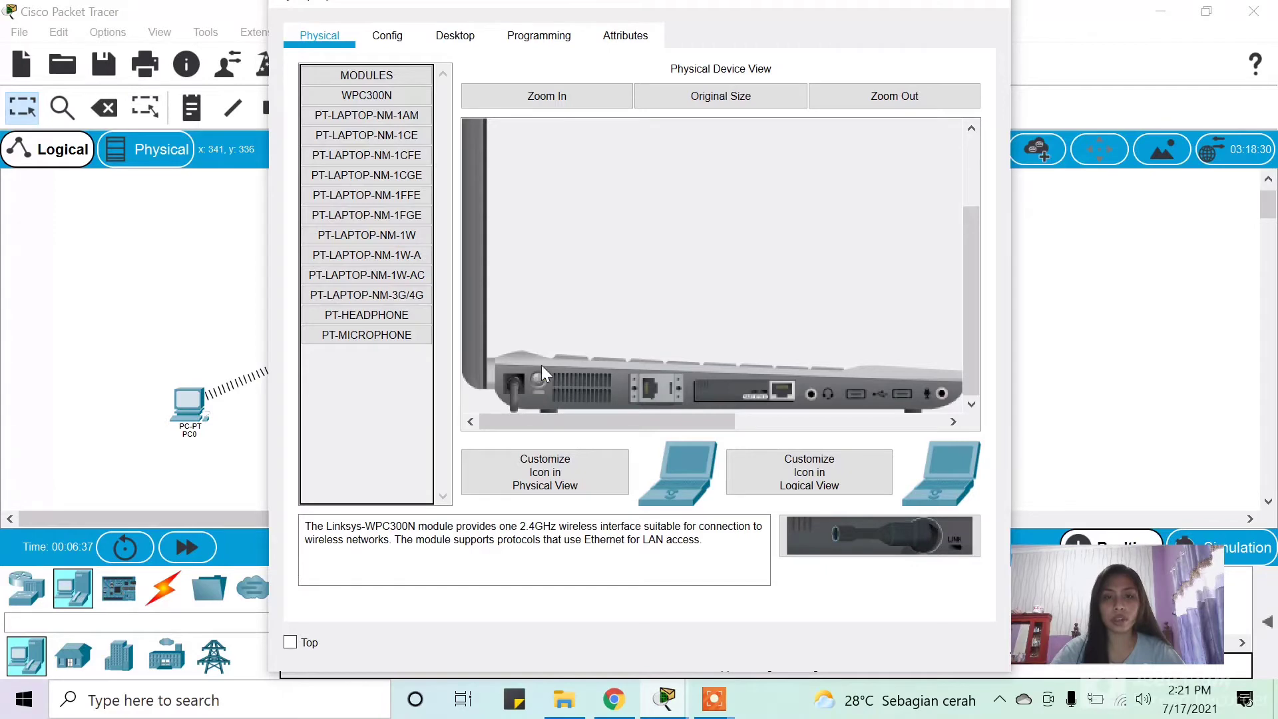
drag(733, 383, 366, 373)
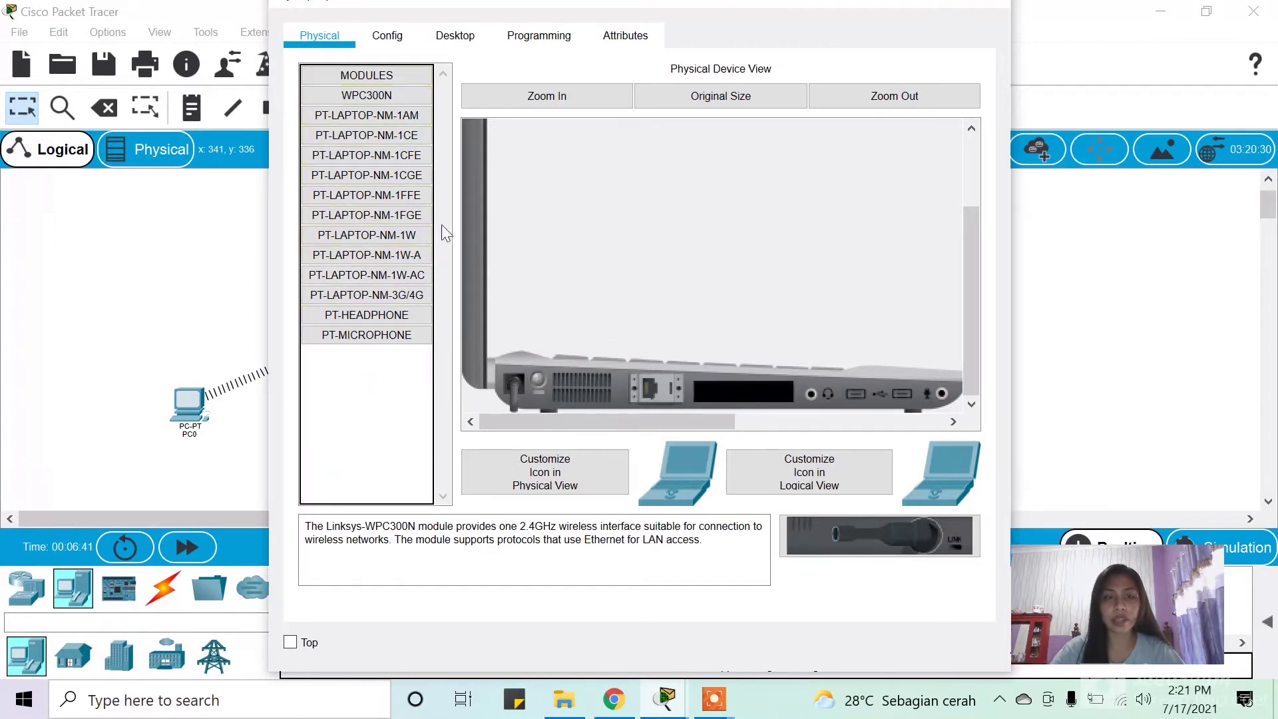
drag(410, 97, 745, 392)
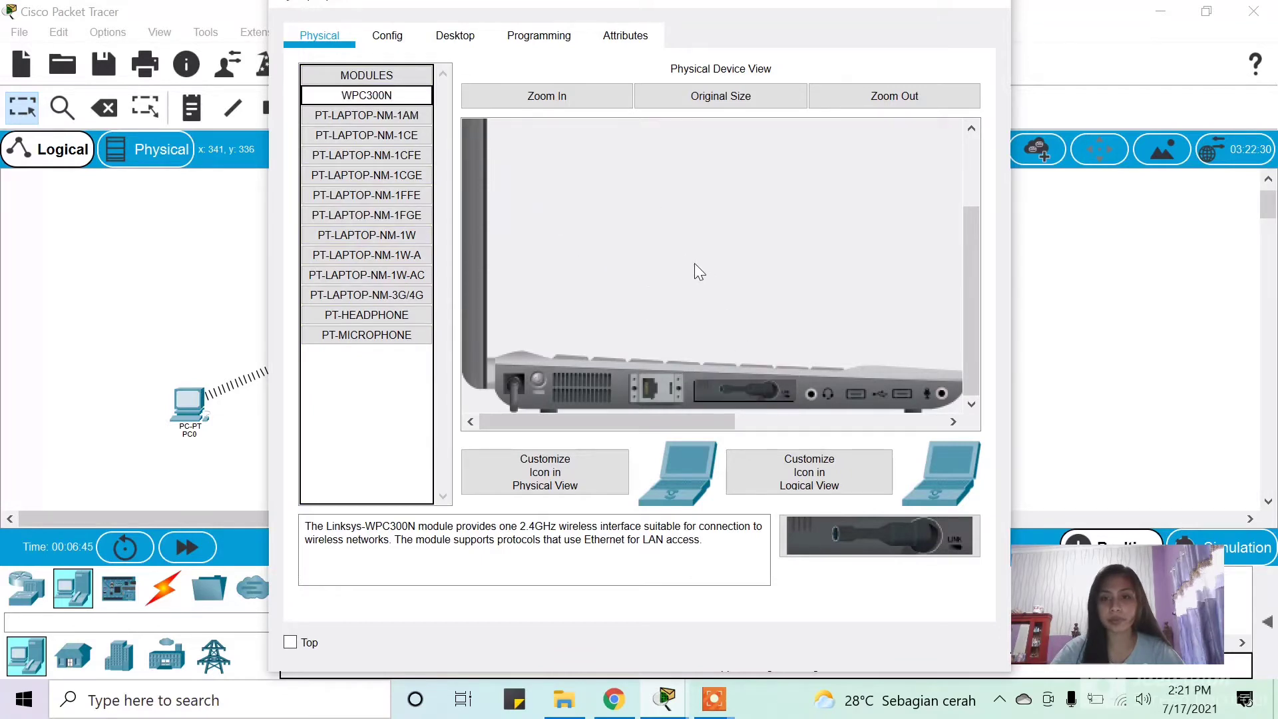
click(539, 384)
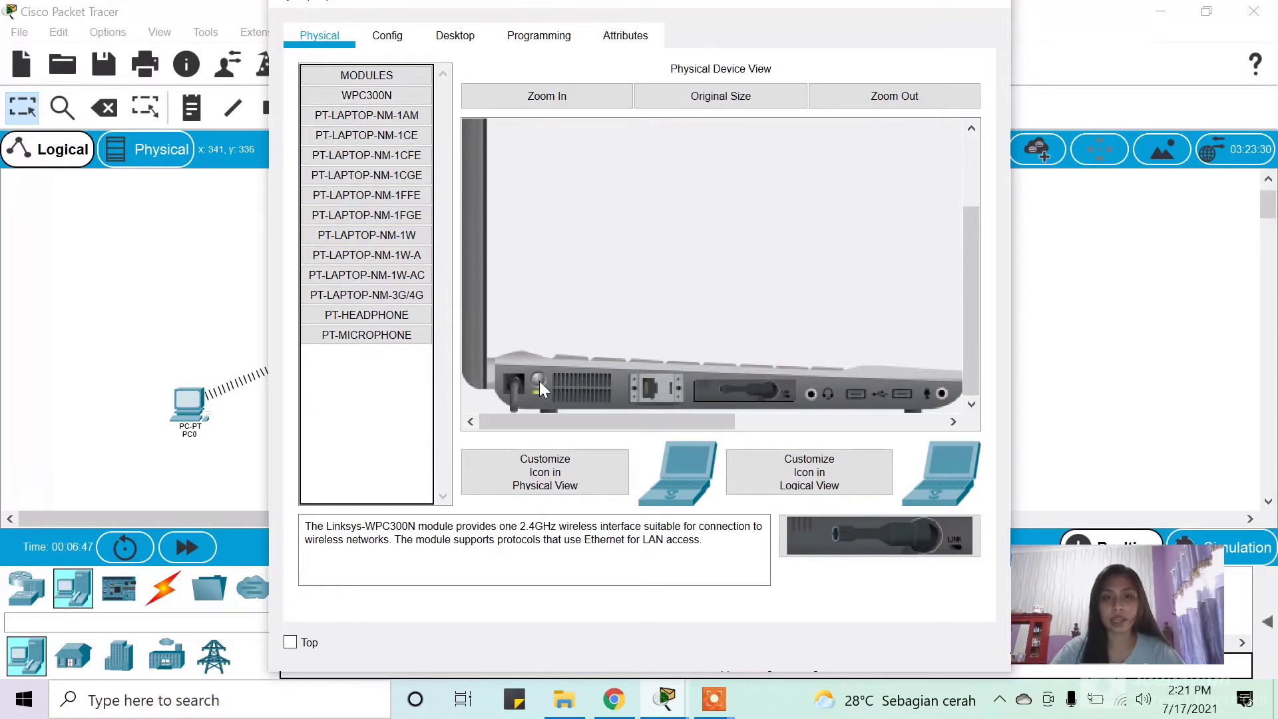
click(990, 7)
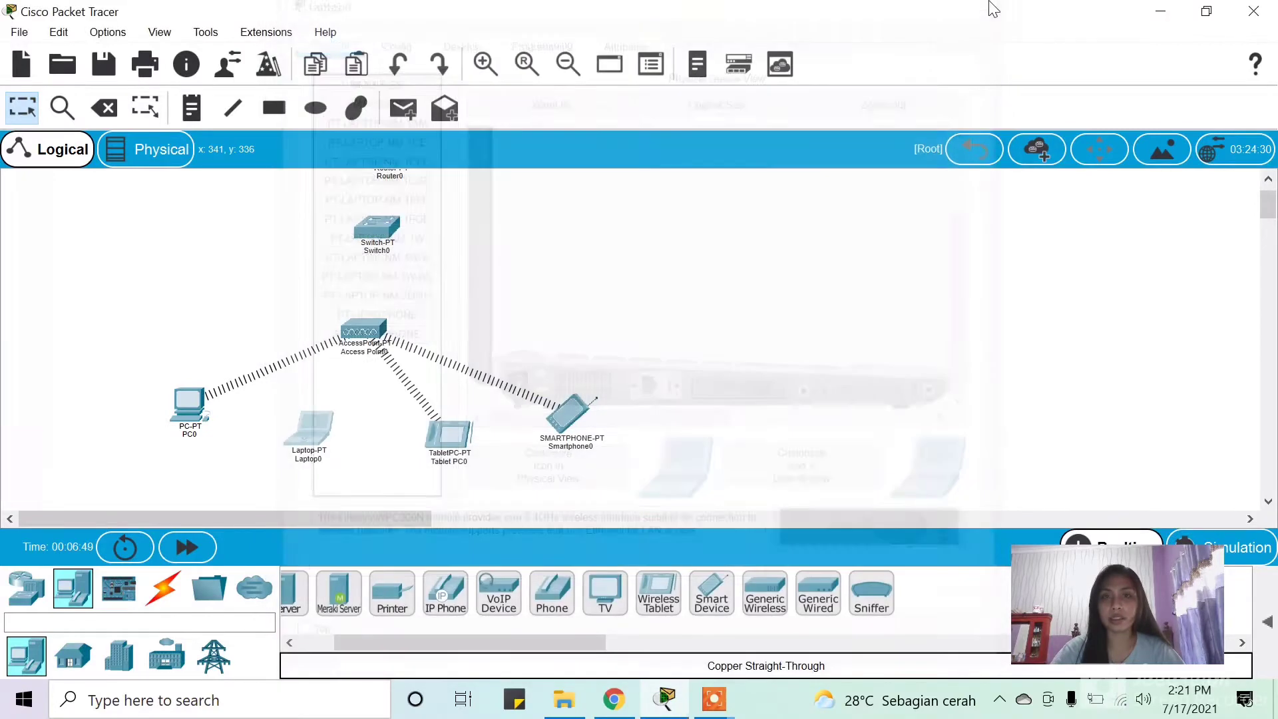
Step: Connect Router0's FastEthernet0/0 to Switch0's FastEthernet0/1 with a copper straight-through cable
scroll(442, 303, up, 1)
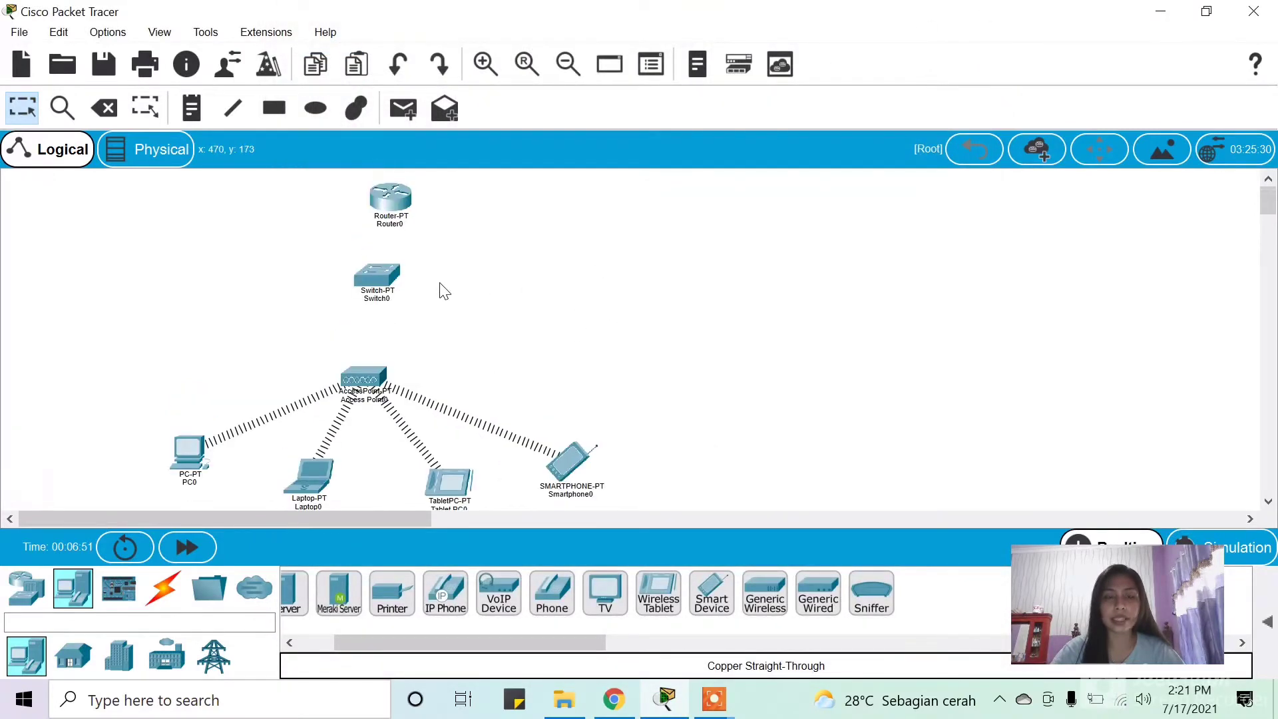
scroll(439, 306, down, 2)
scroll(470, 279, up, 2)
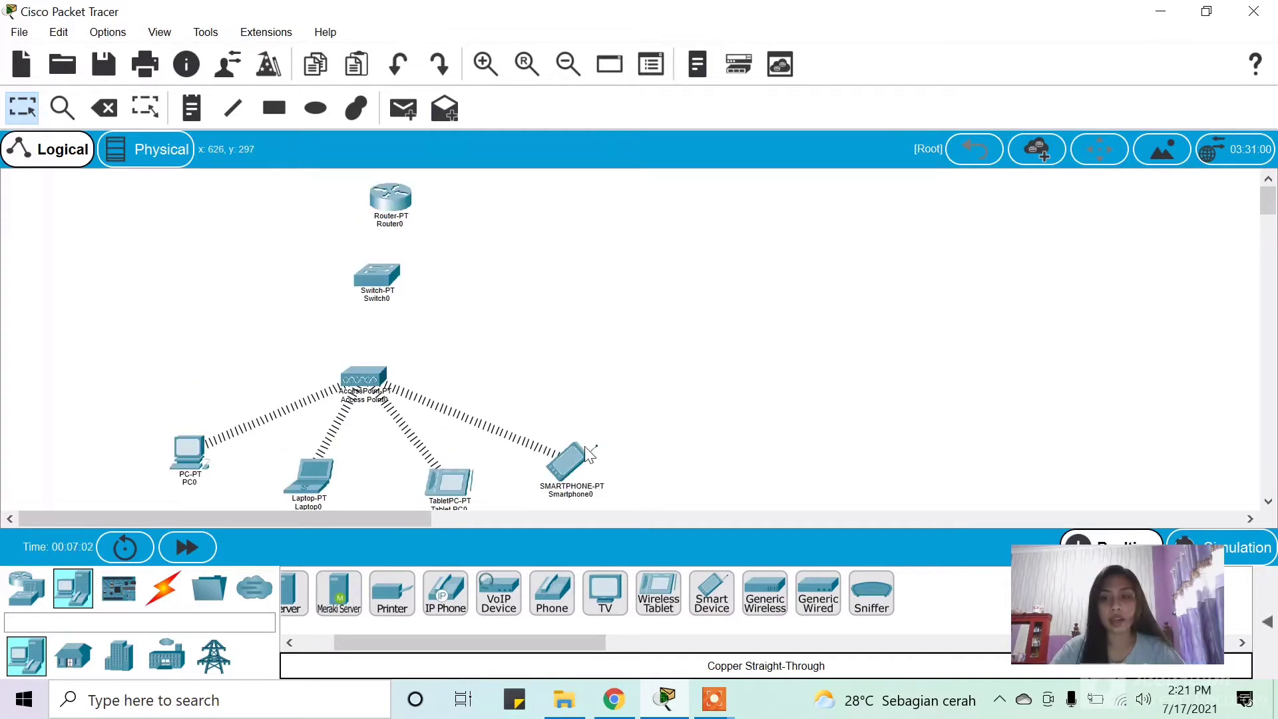
click(163, 589)
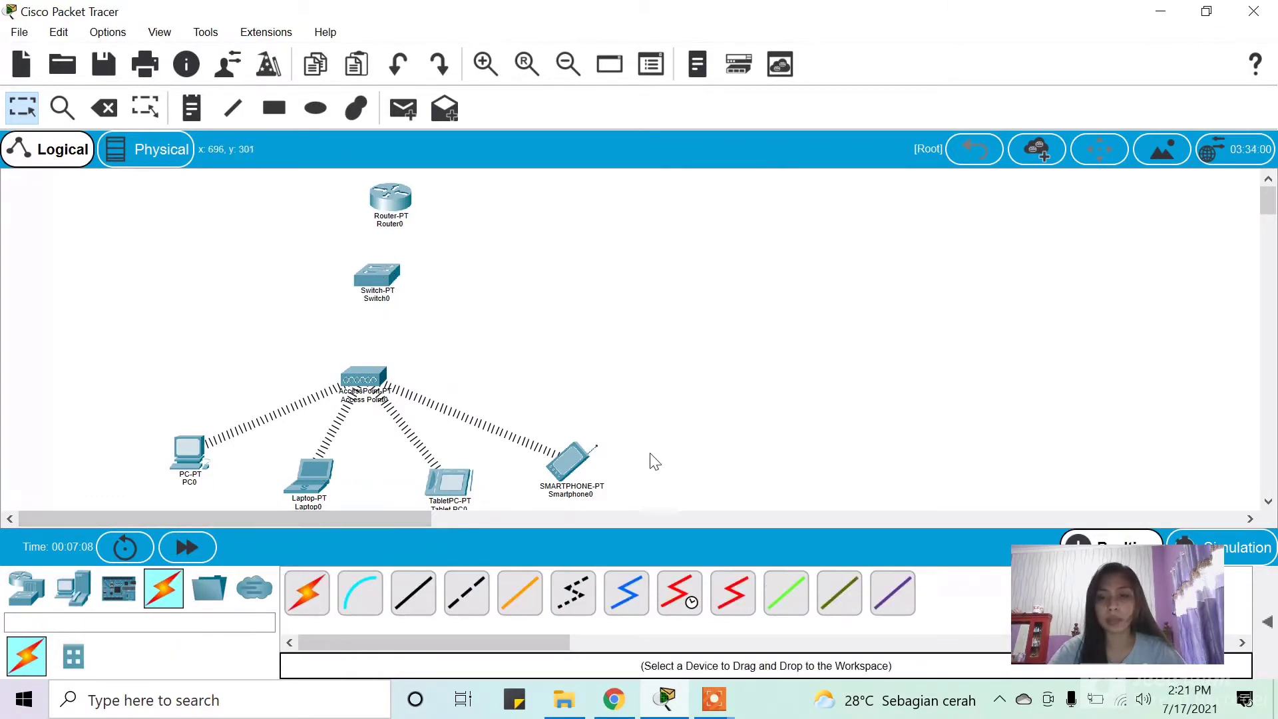
click(414, 593)
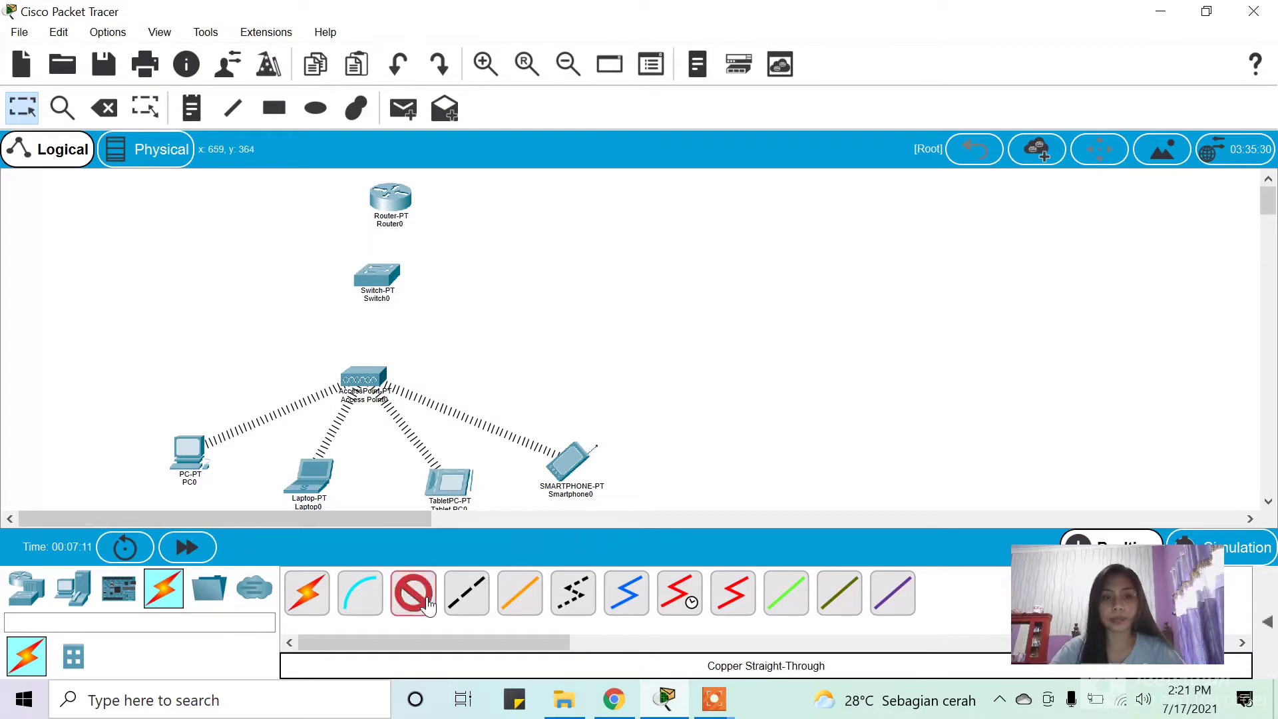
click(394, 195)
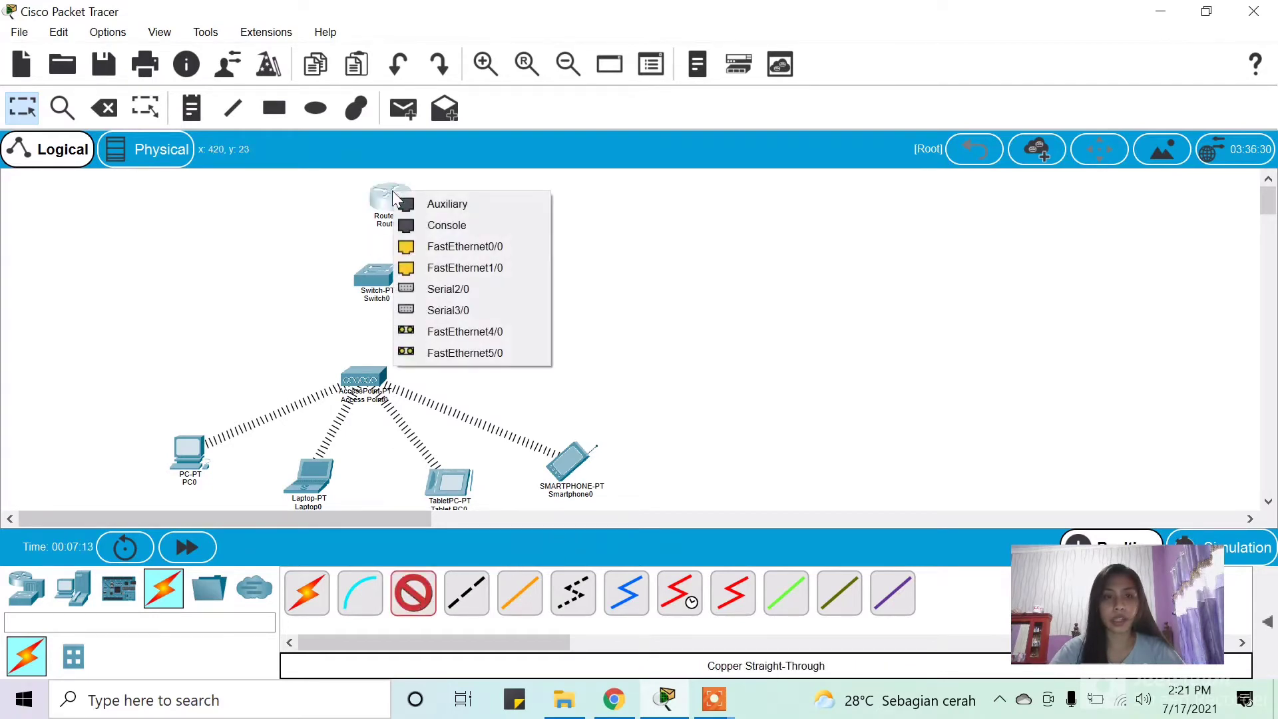
click(447, 249)
click(377, 273)
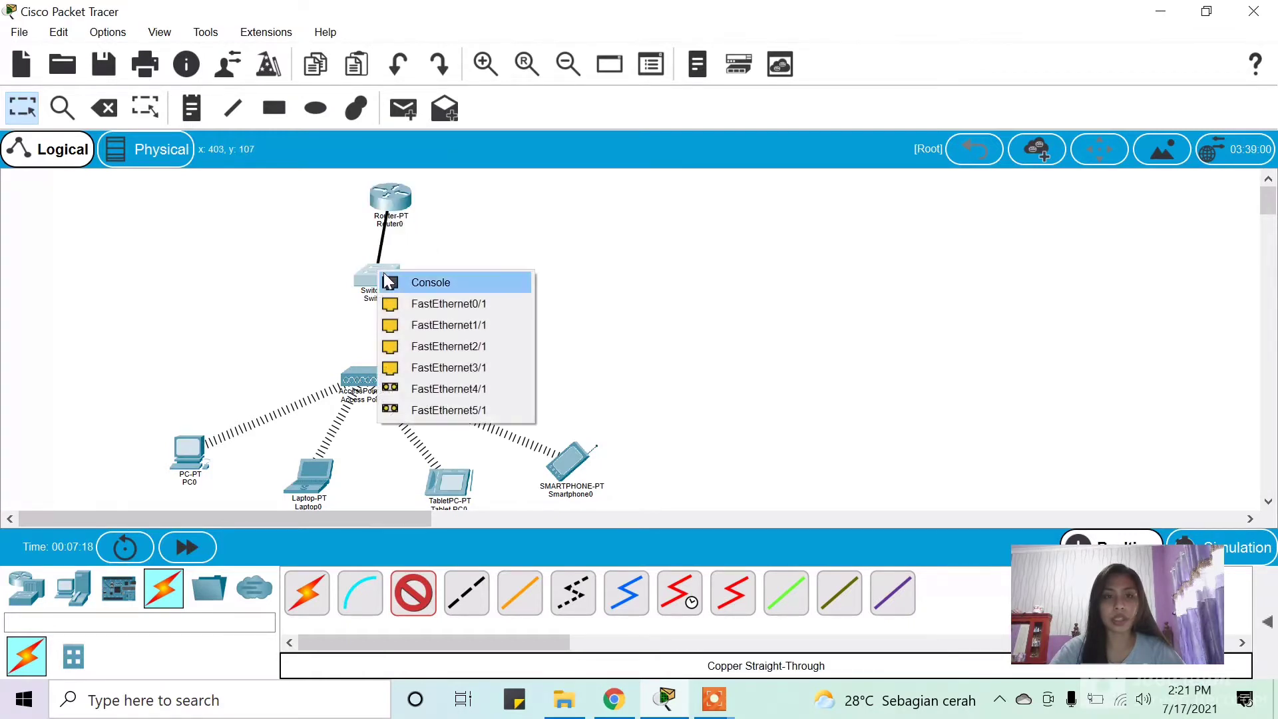
click(409, 305)
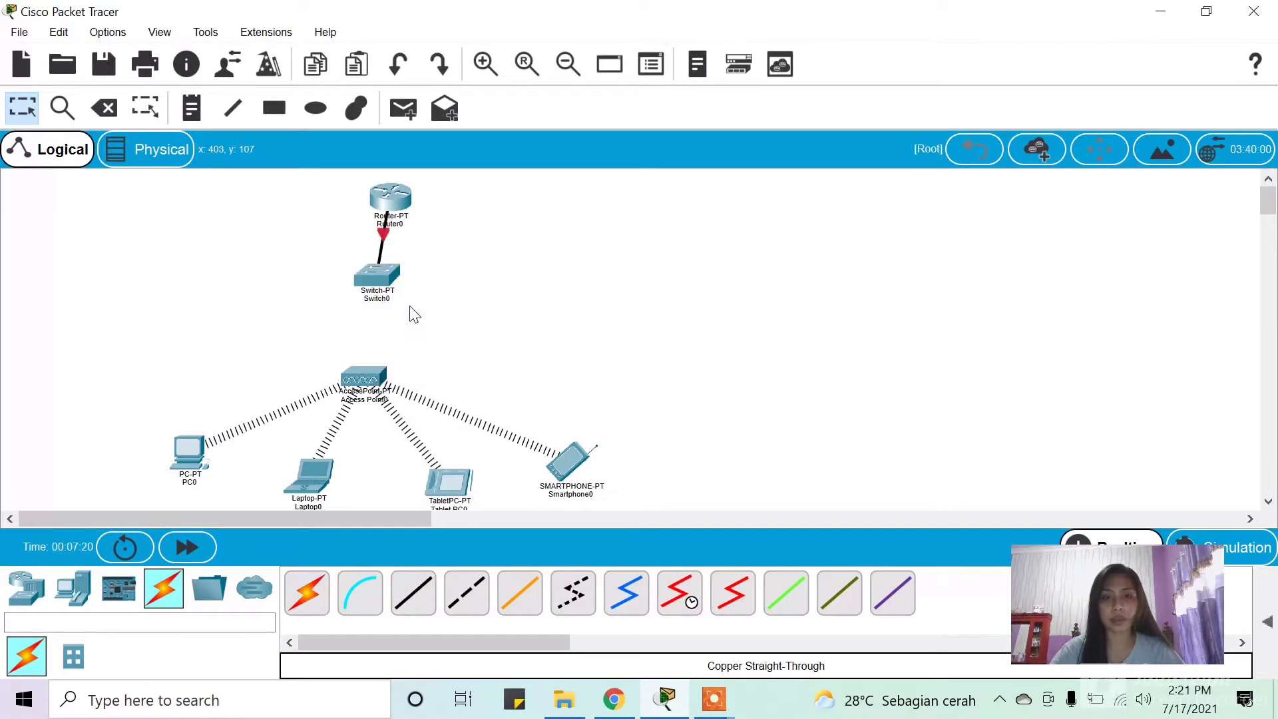
Step: Connect Switch0's FastEthernet1/1 to the access point's wired port with a copper straight-through cable
click(424, 585)
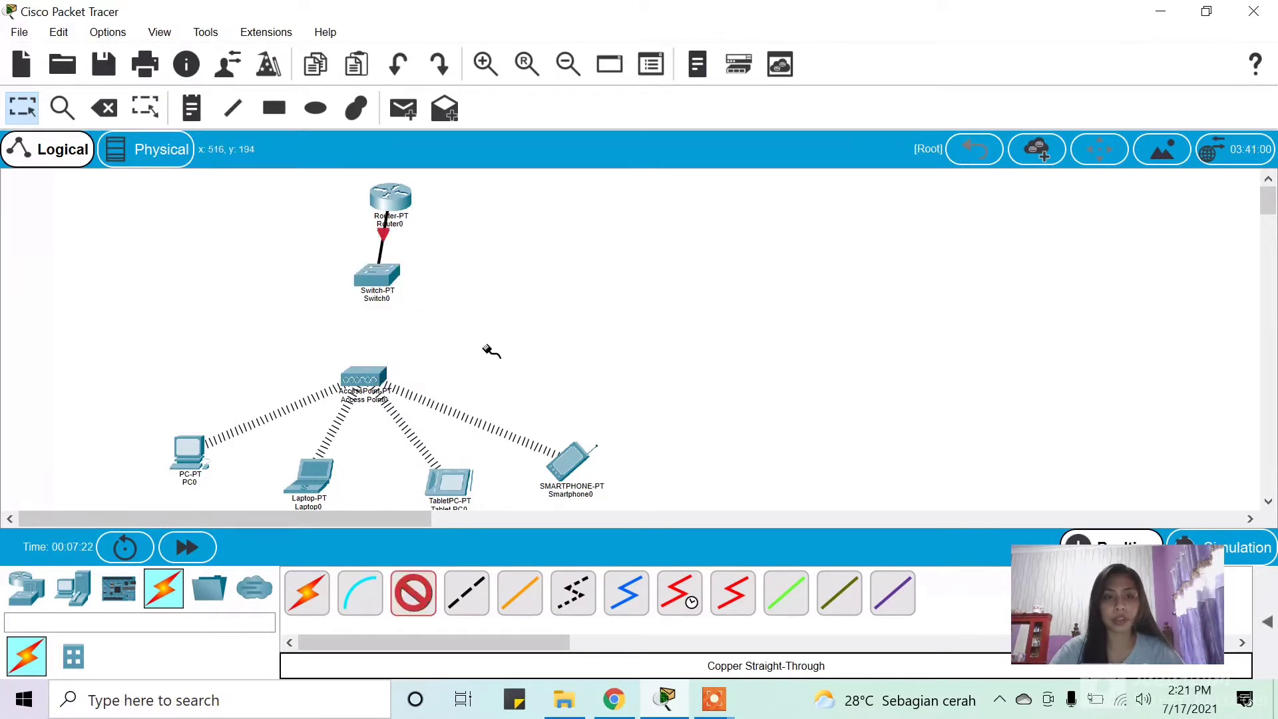
click(377, 272)
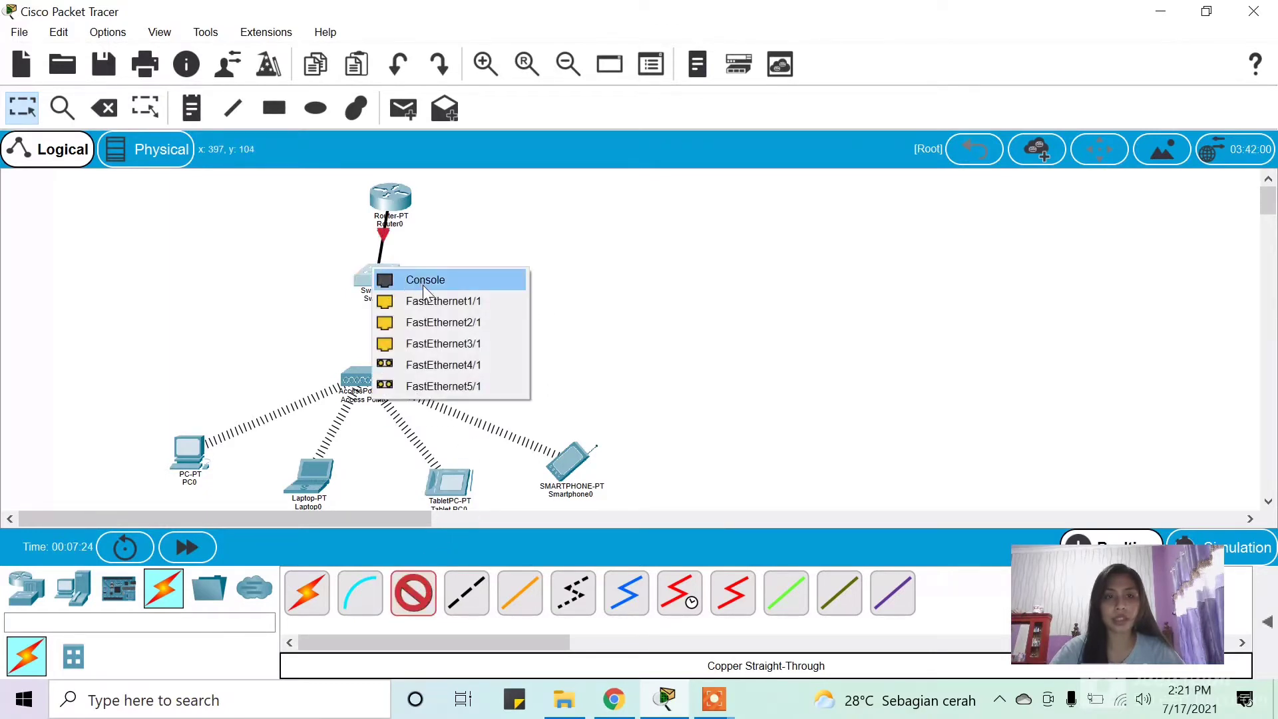
click(427, 301)
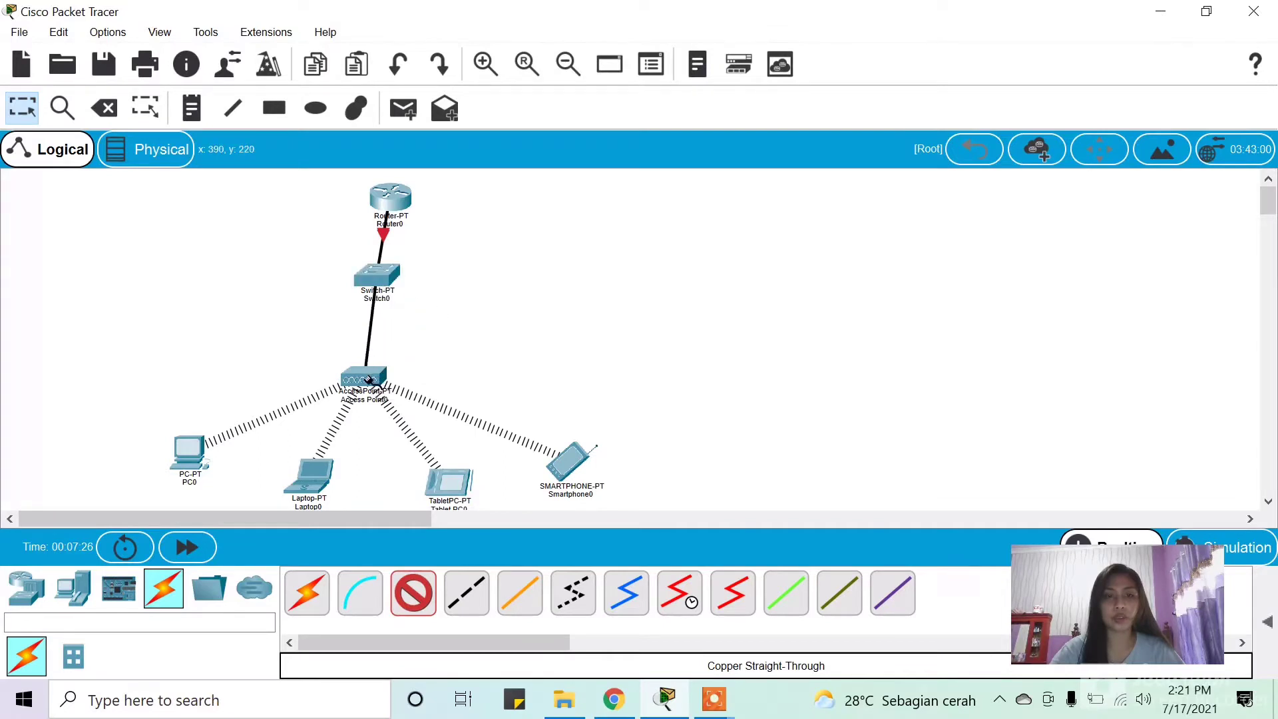
click(367, 380)
click(400, 382)
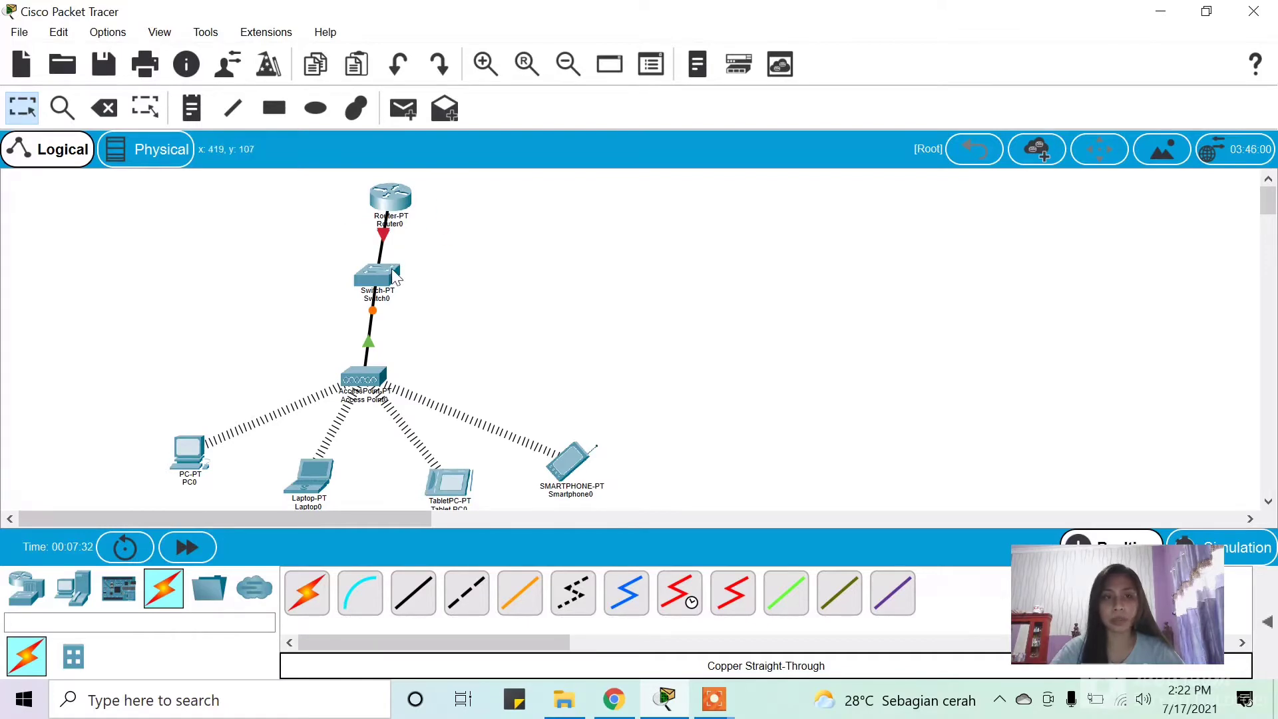
Step: Open Router0's command line, decline the initial configuration dialog and start the console session
mouse_move(395, 273)
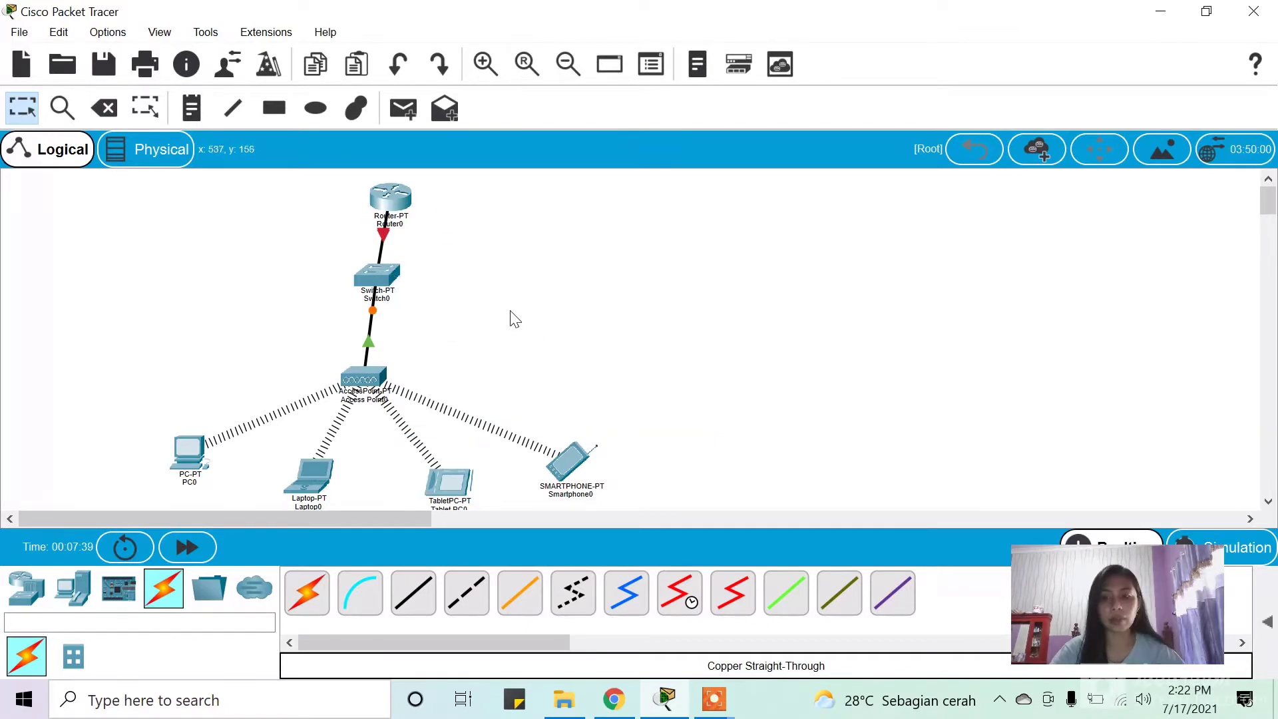
click(391, 202)
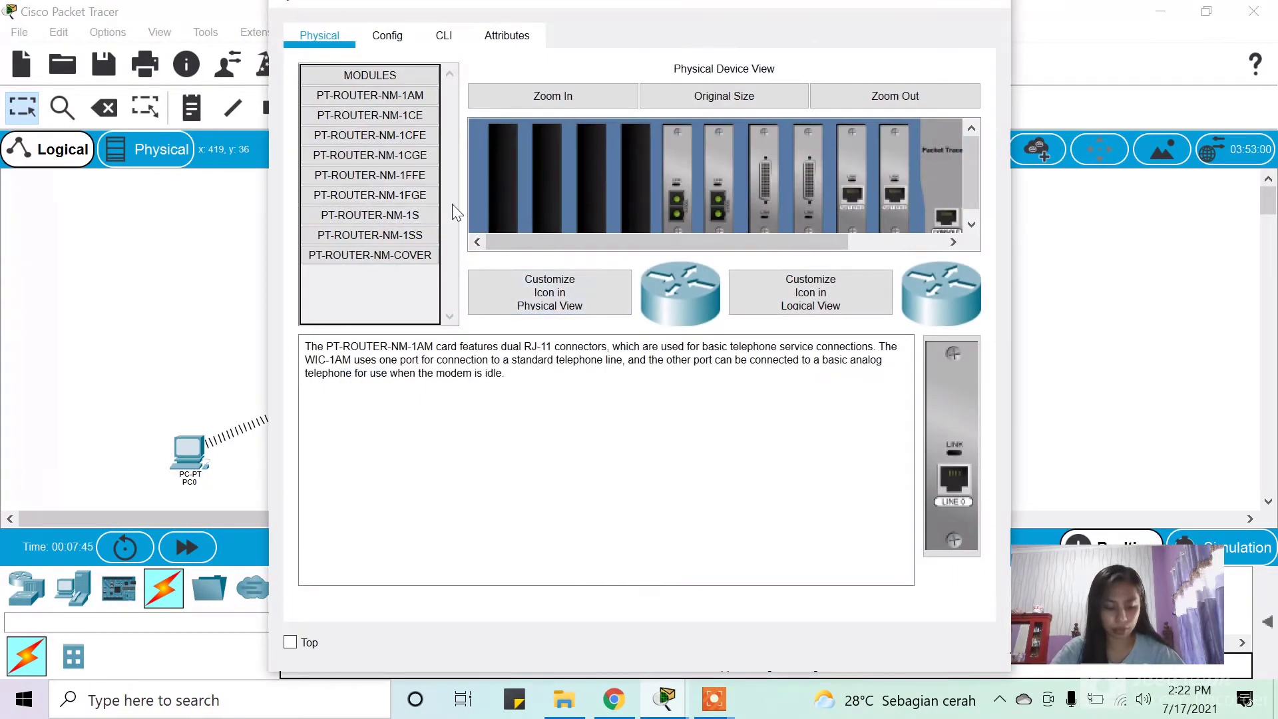
click(444, 36)
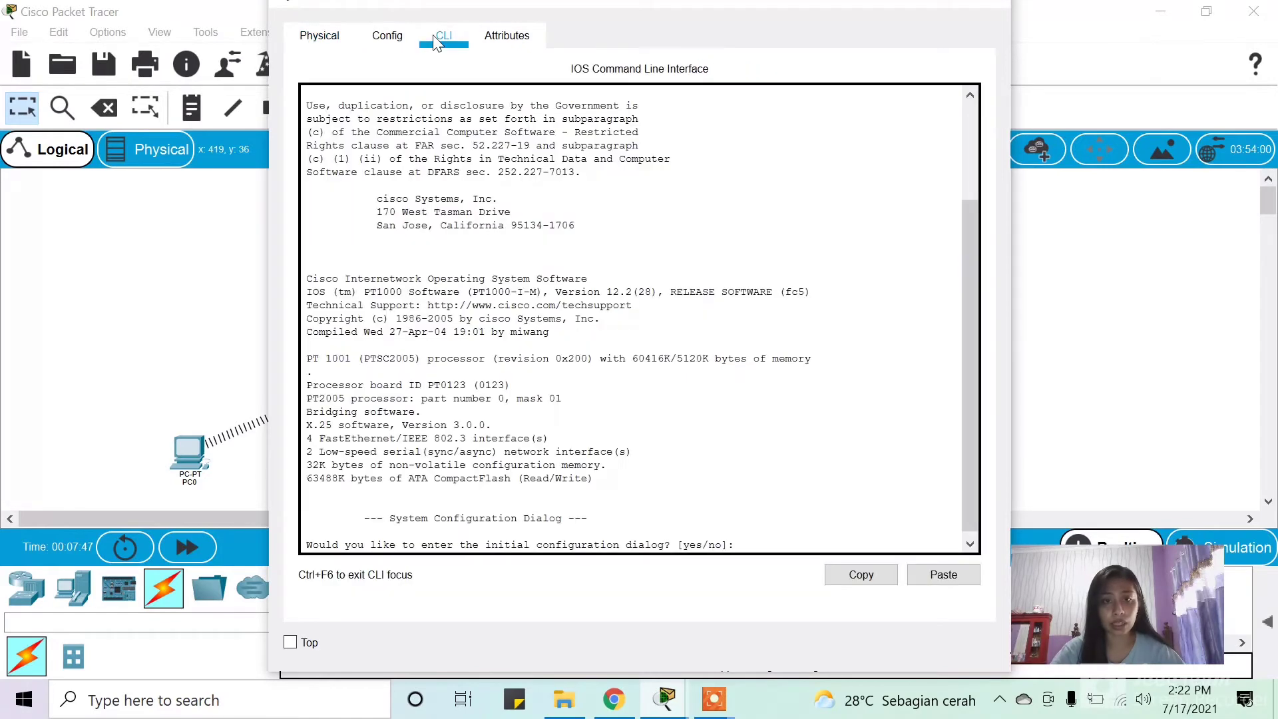
click(790, 538)
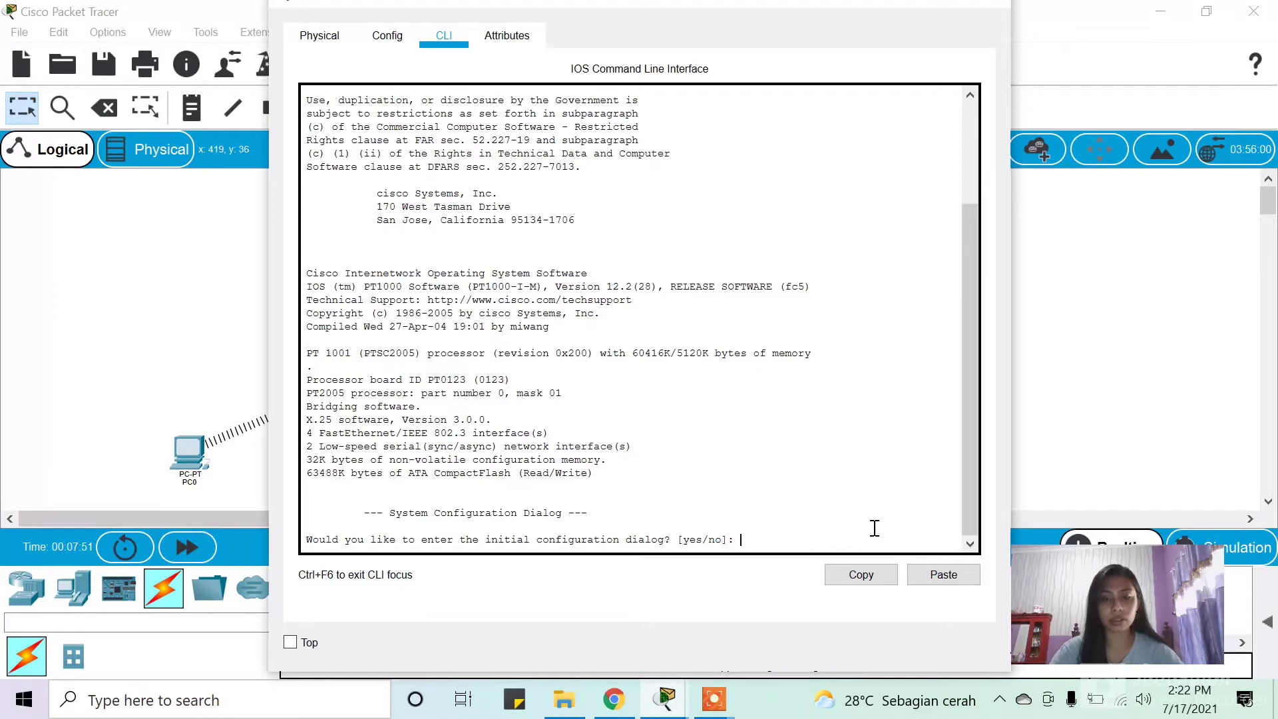
text(n)
key(Return)
key(Return)
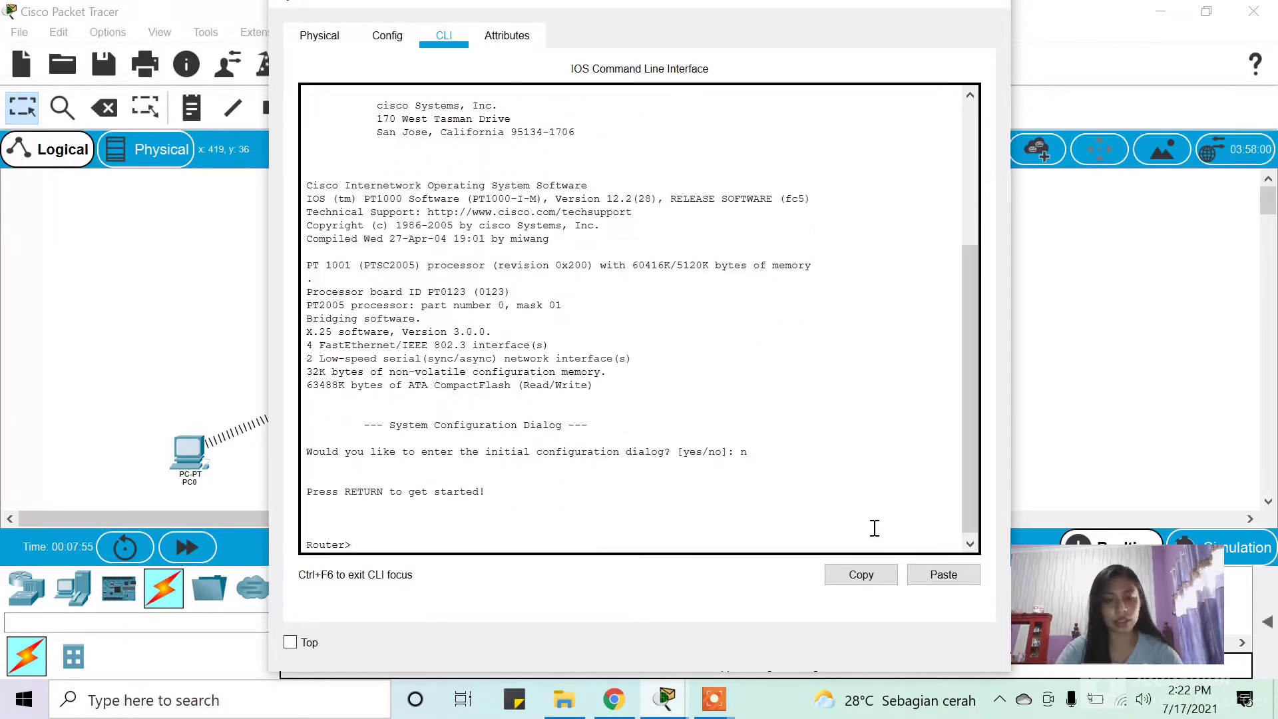
Step: Enter privileged mode with en and global configuration mode with conf t on the router
text(en)
key(Return)
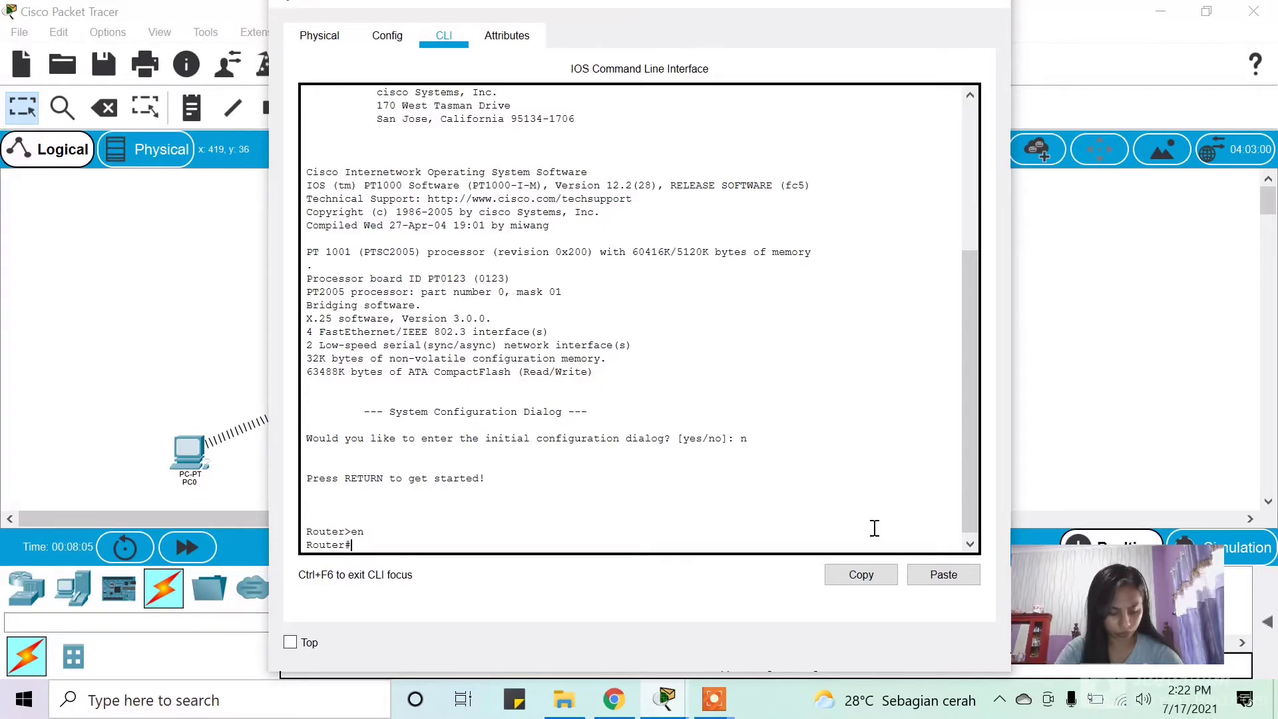
text(co)
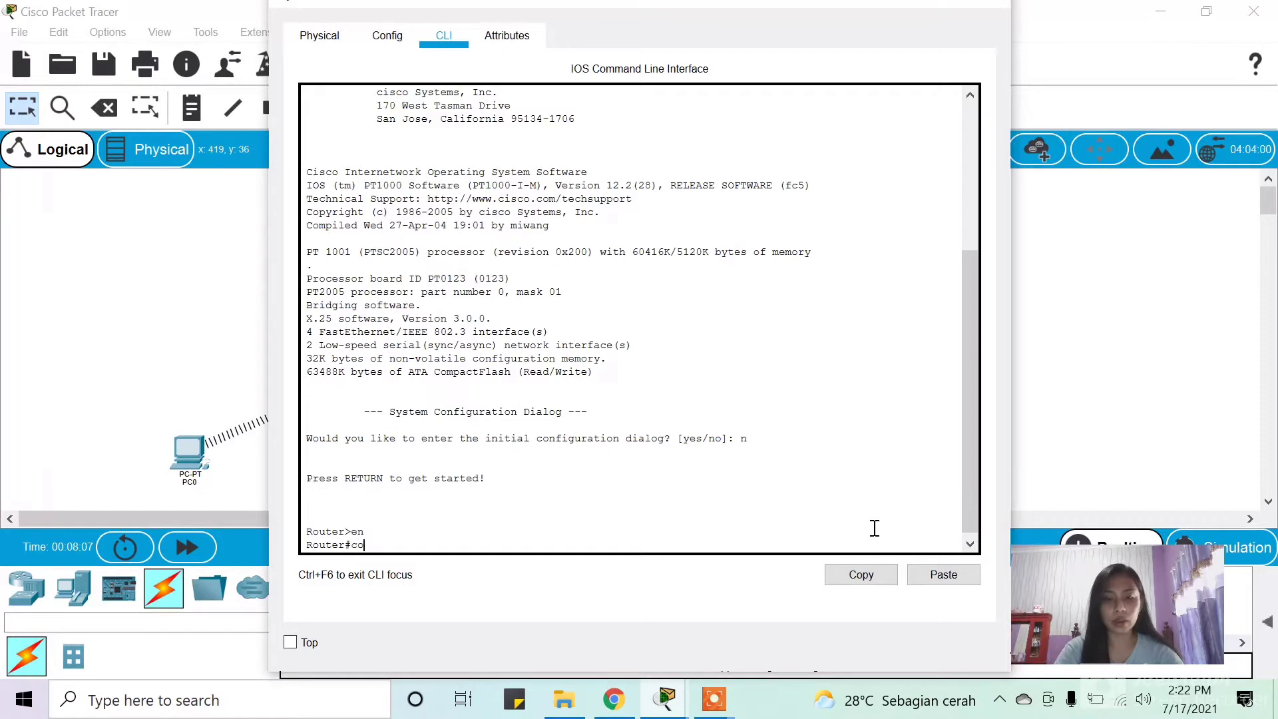
text(nf t)
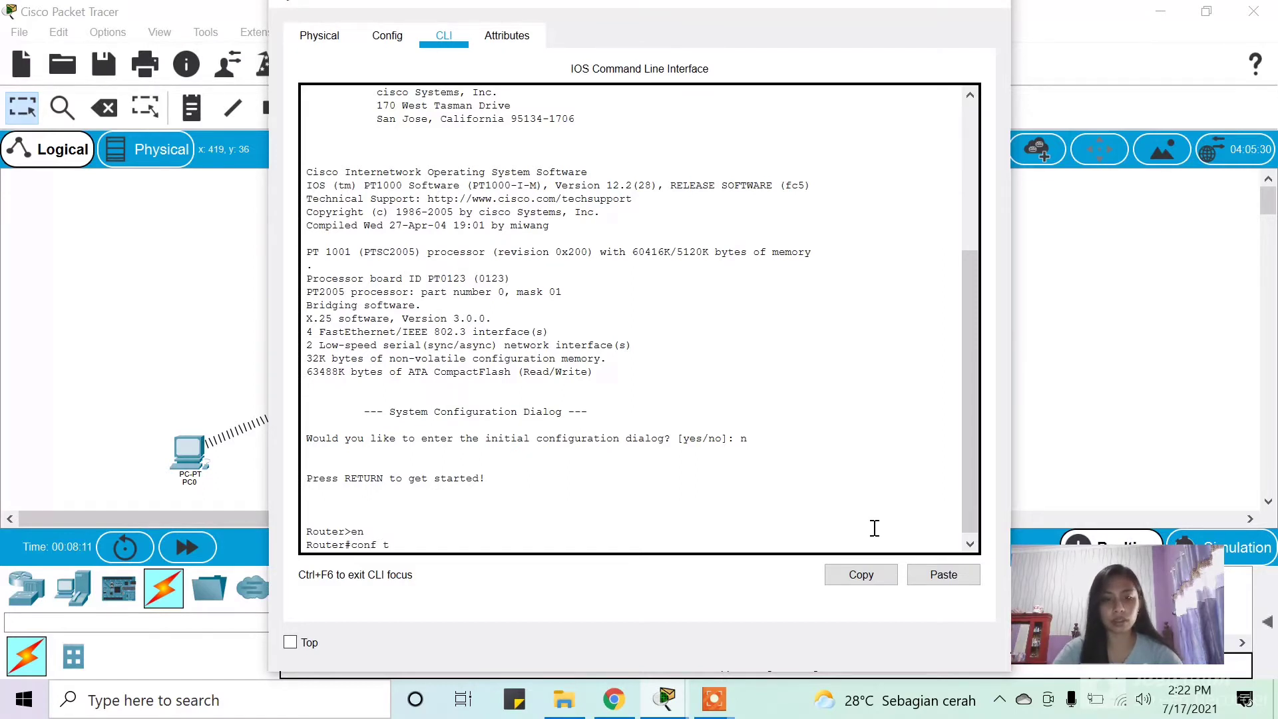
key(Return)
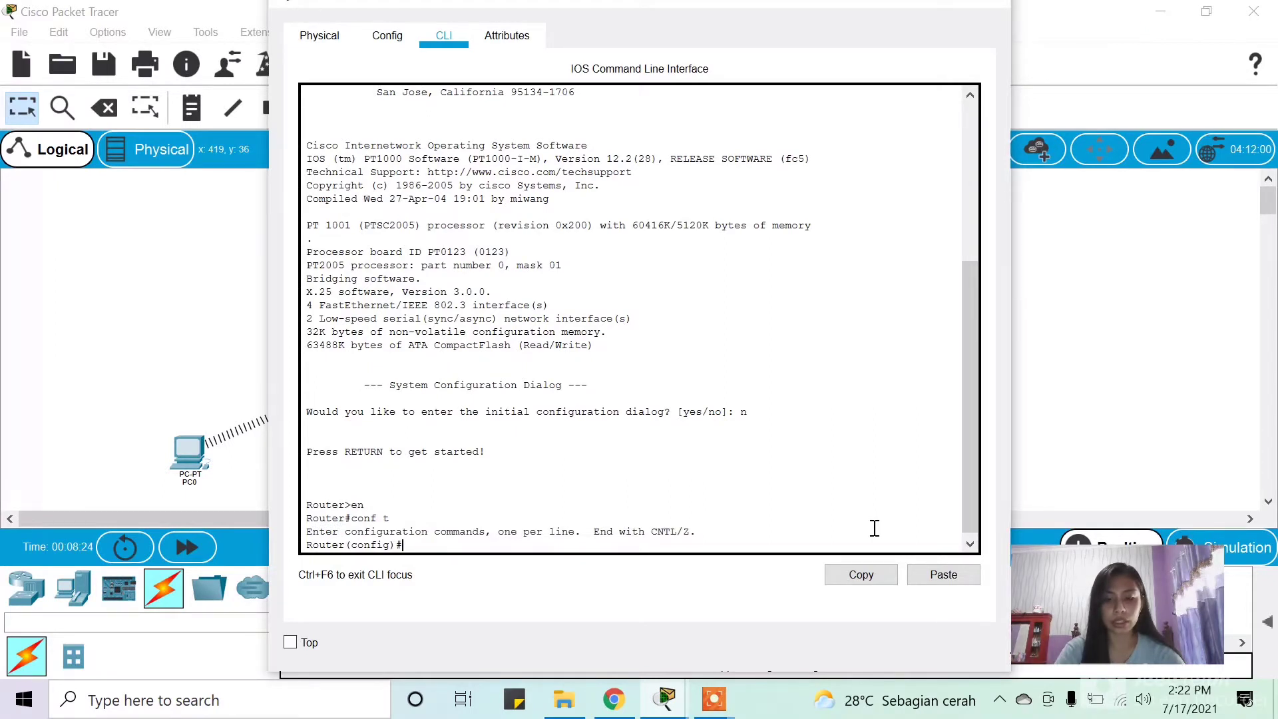
Step: Assign IP address 192.168.2.1 with subnet mask 255.255.255.0 to the router's interface fa0/0
text(int fa0/0)
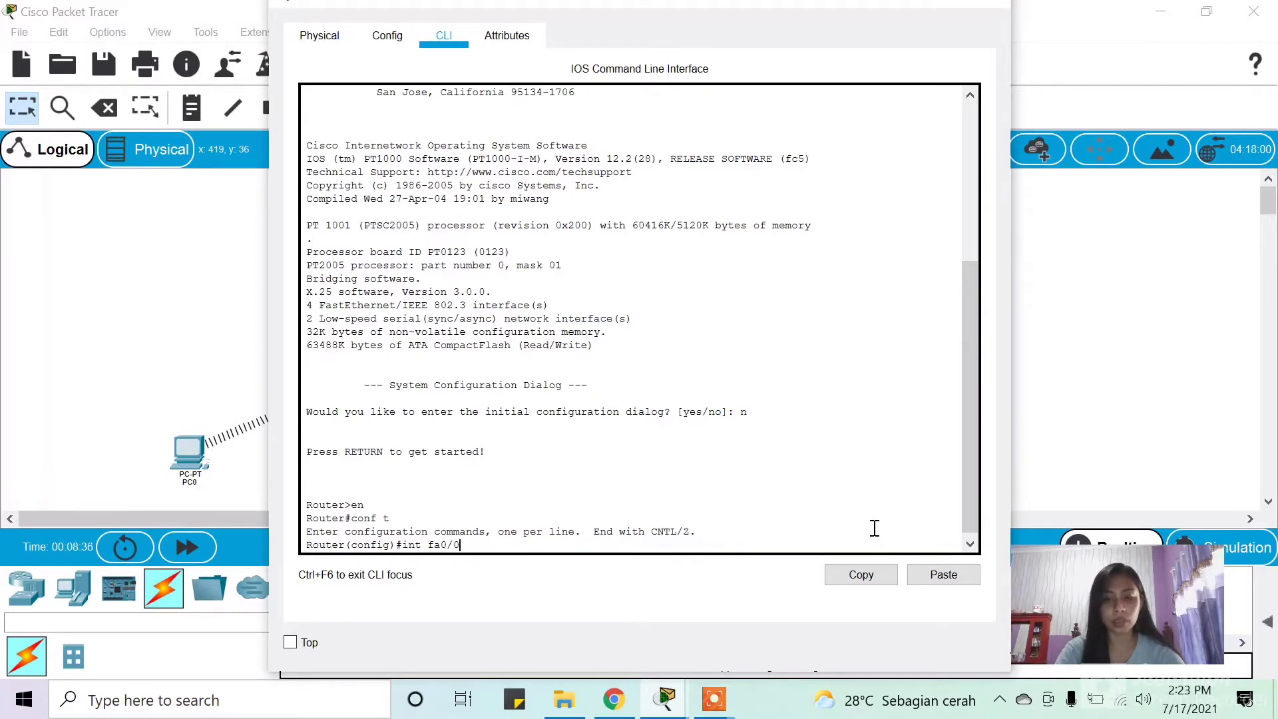
key(Return)
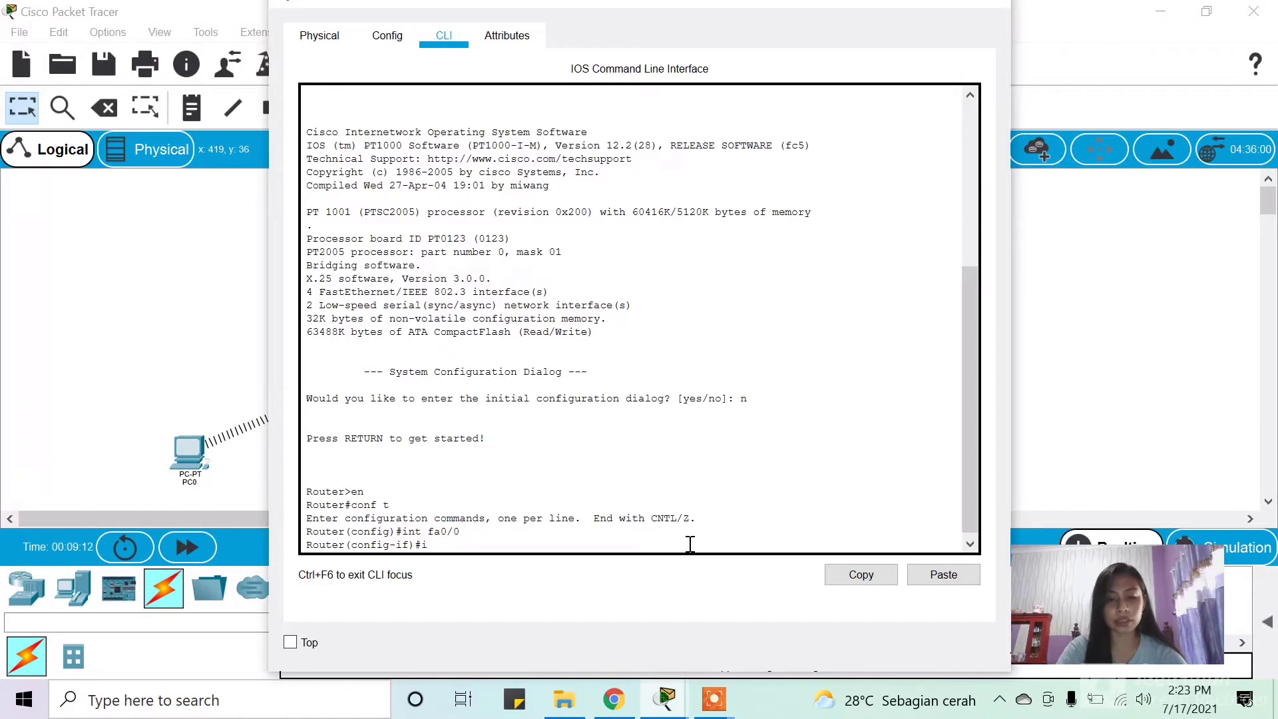
text(p add)
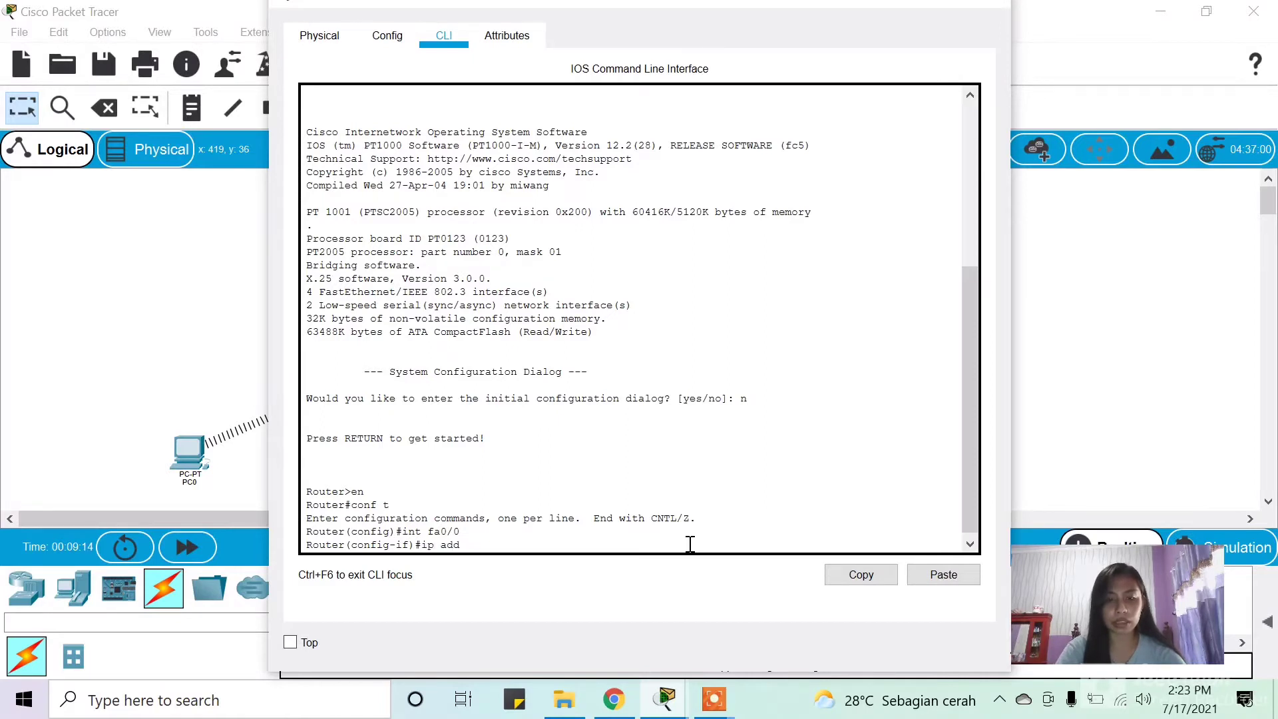
text( 192.)
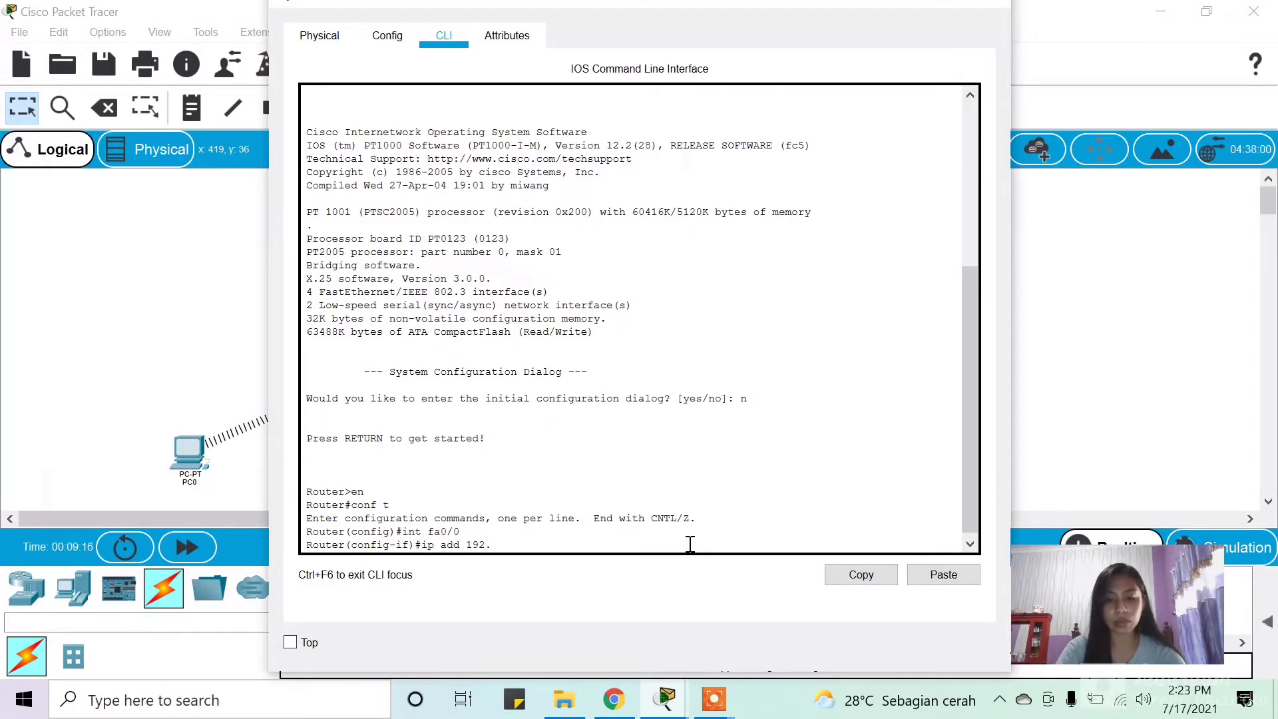
text(168)
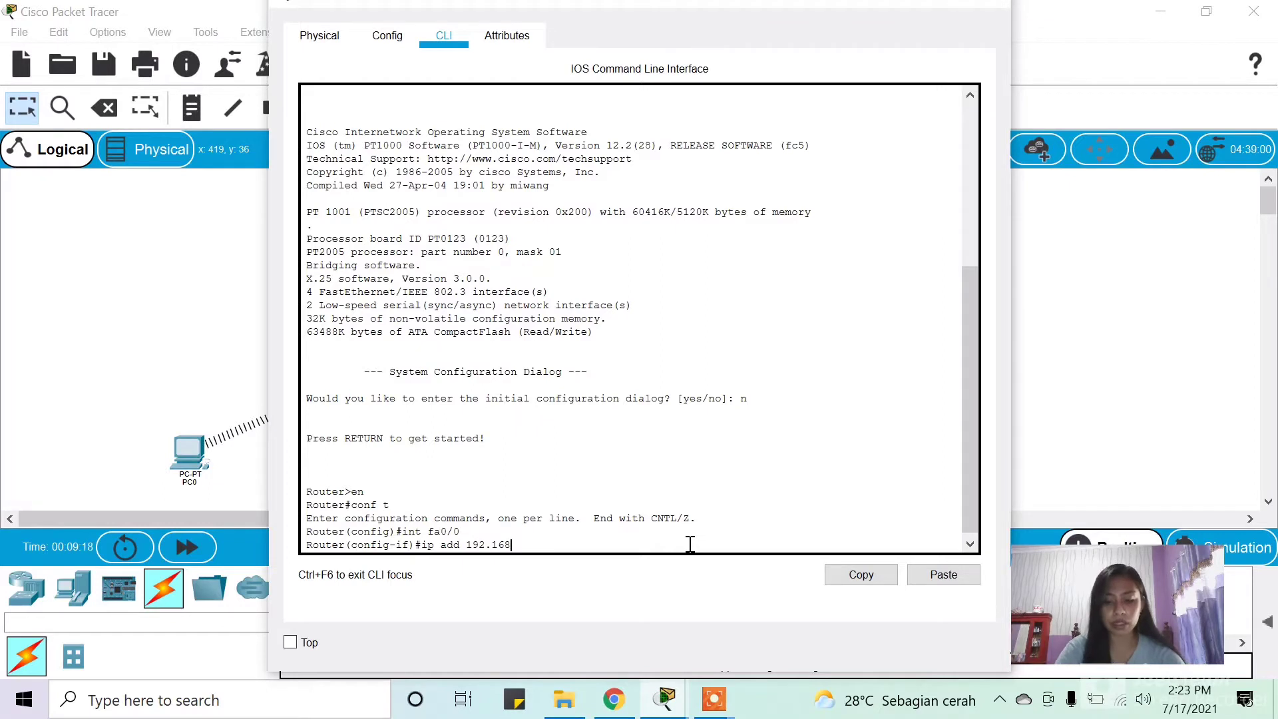
text(.2.1)
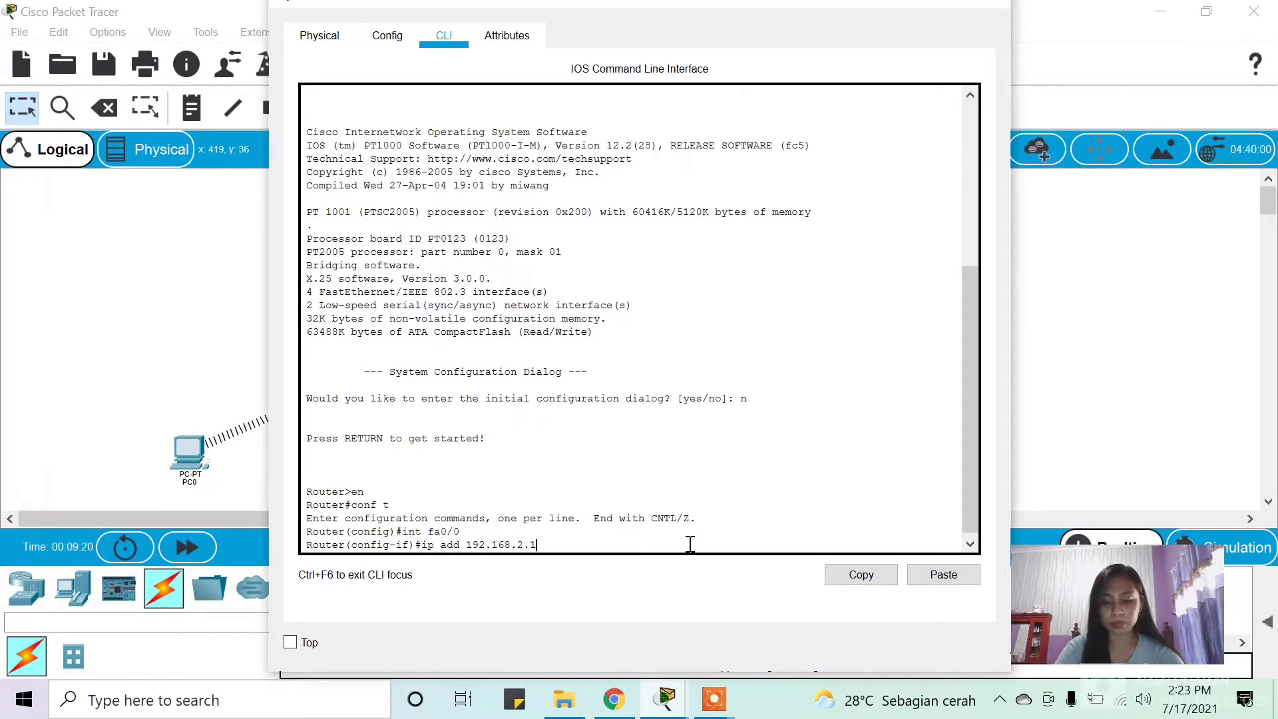
text( 255)
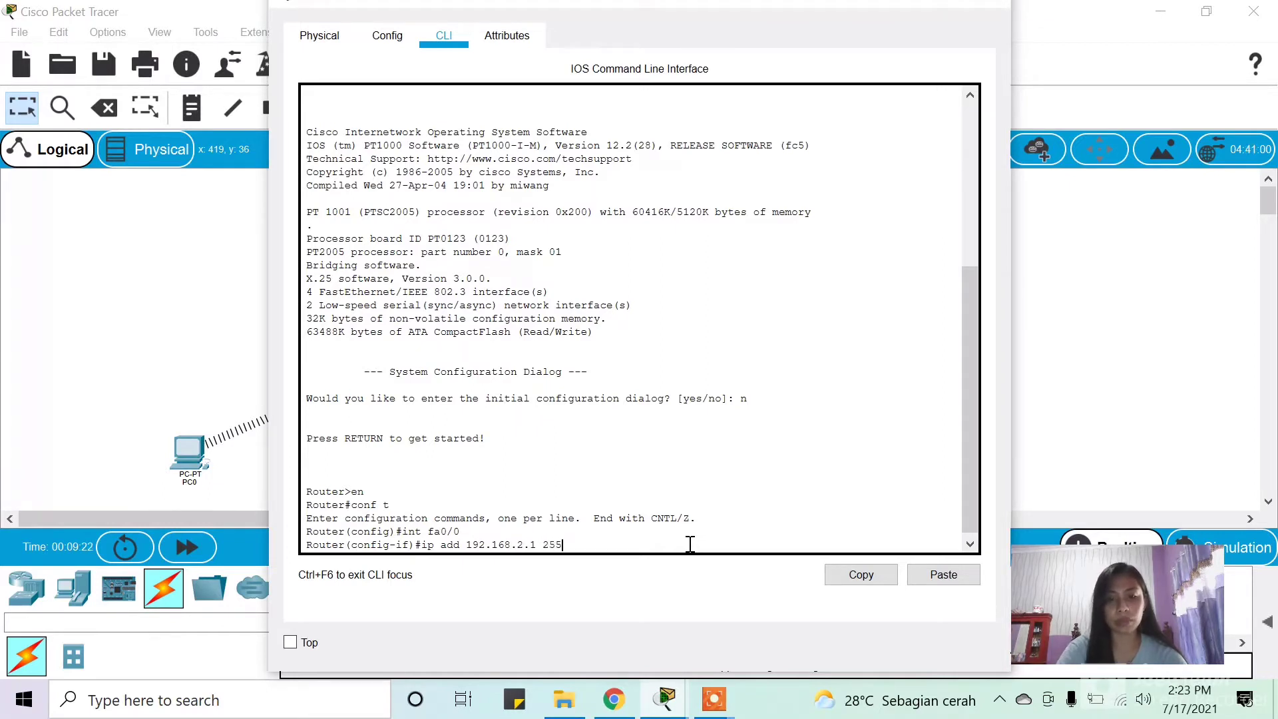
text(.255.255)
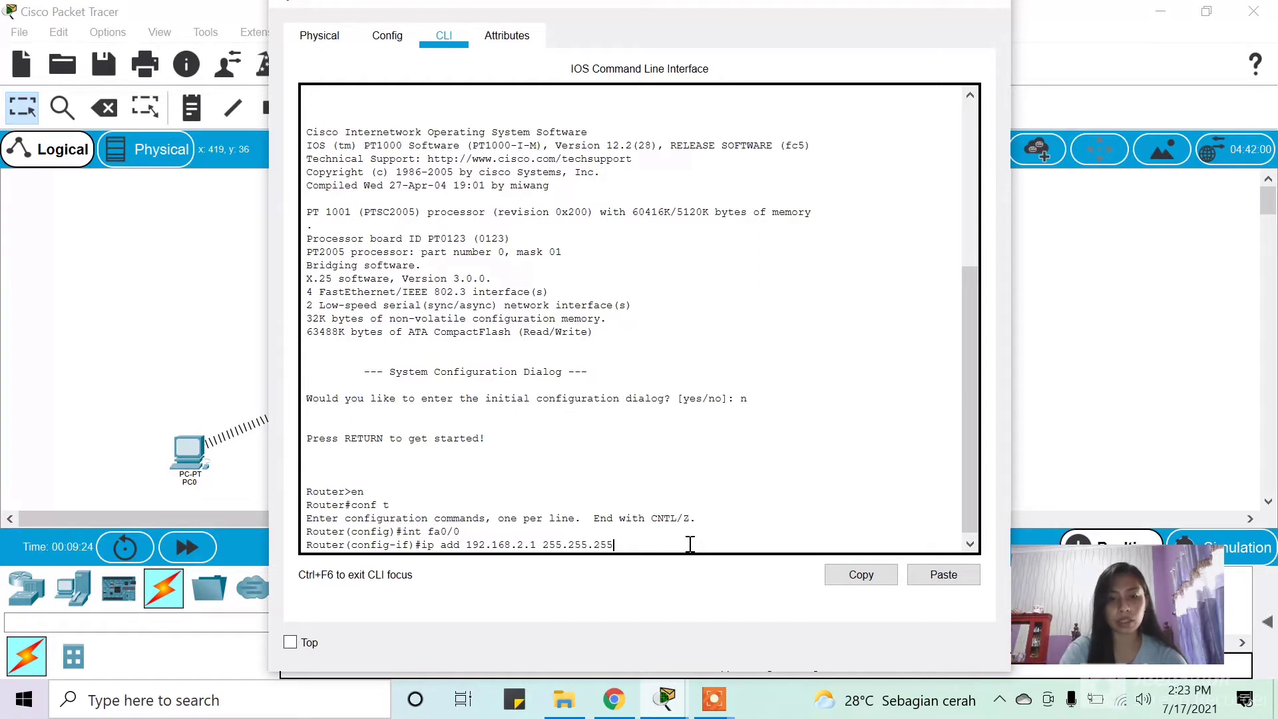
text(.0)
key(Return)
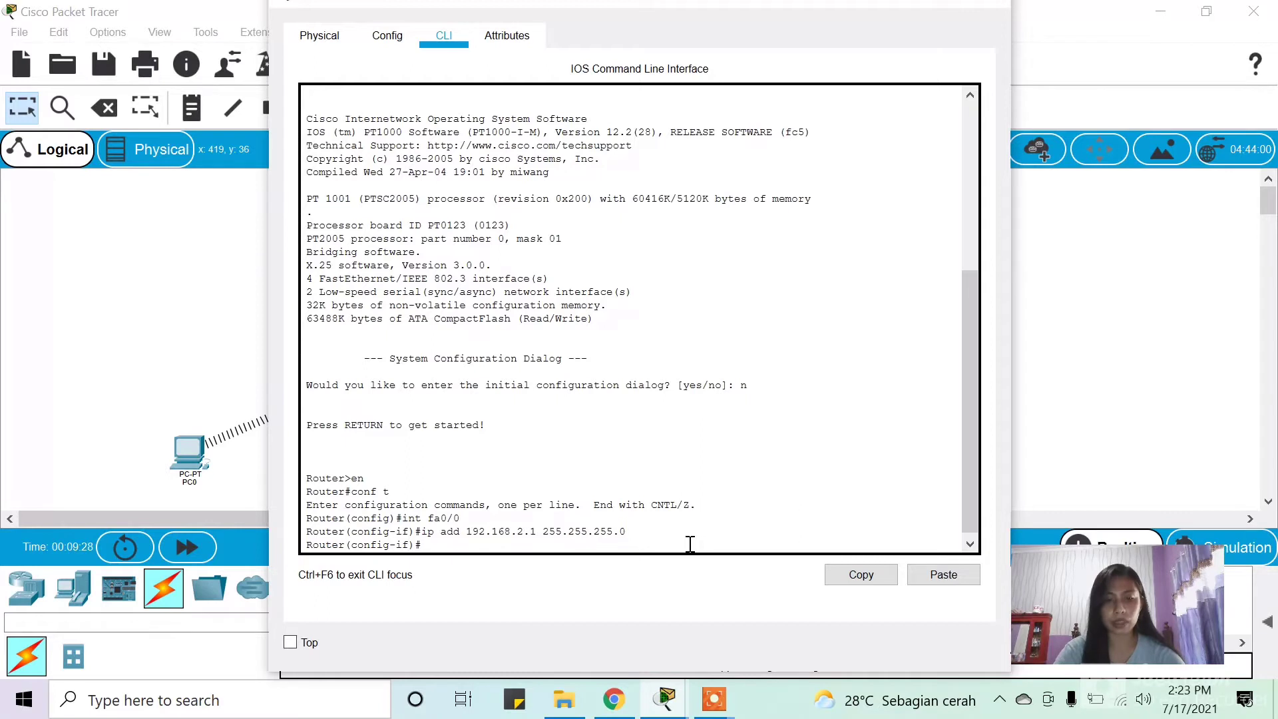
Step: Enable the router's interface fa0/0 with n sh and close Router0's window
text(n sh)
key(Return)
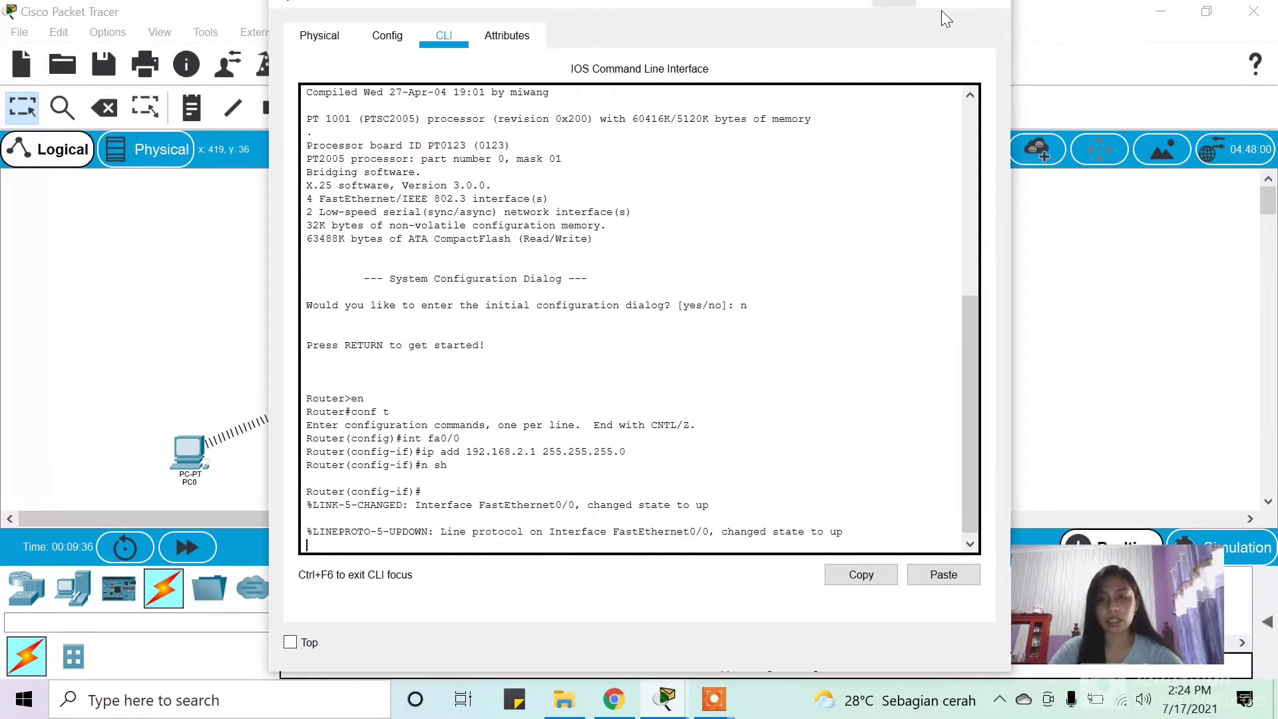
drag(941, 10, 1002, 10)
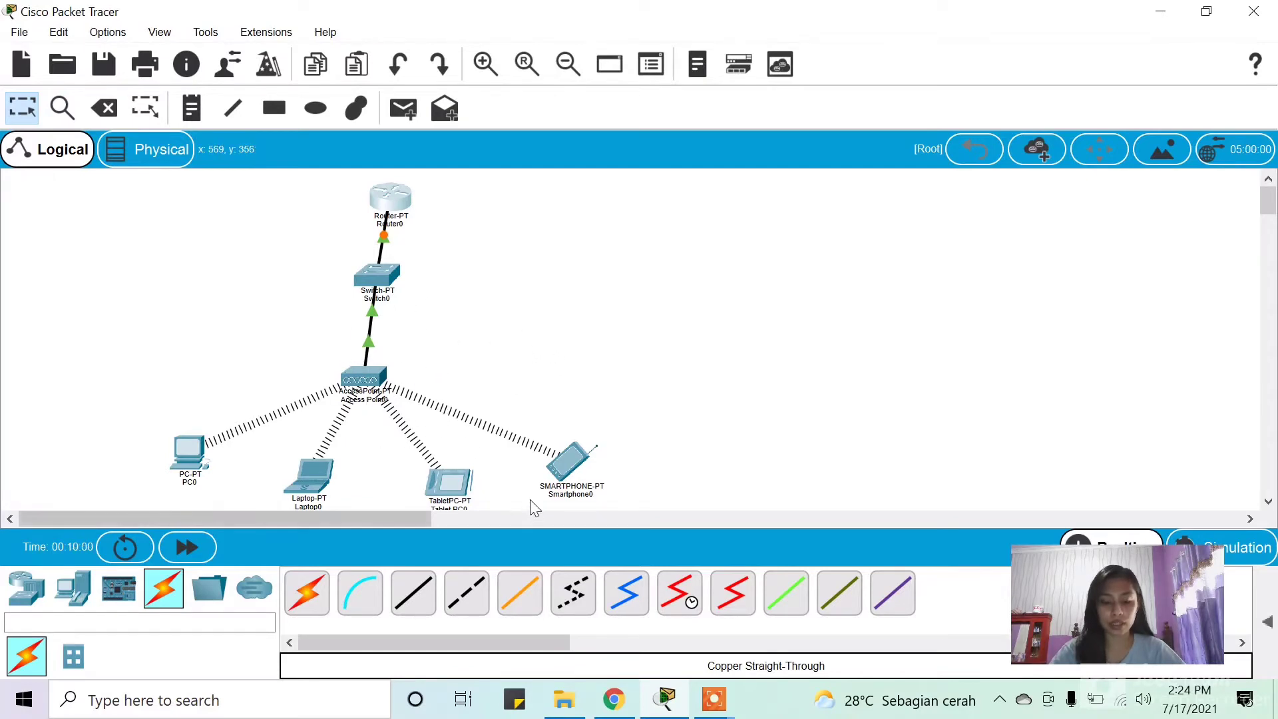
Step: Reopen Router0's command line and create a DHCP pool named LABCOM
click(393, 199)
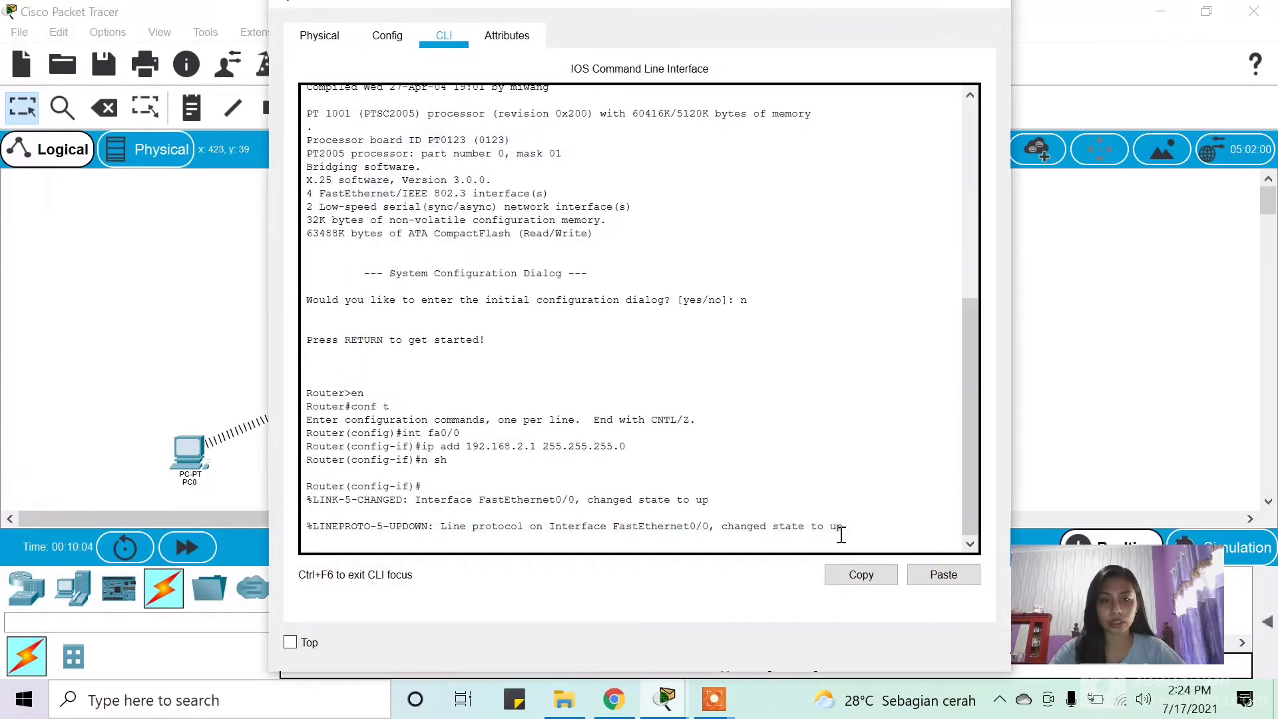
key(Return)
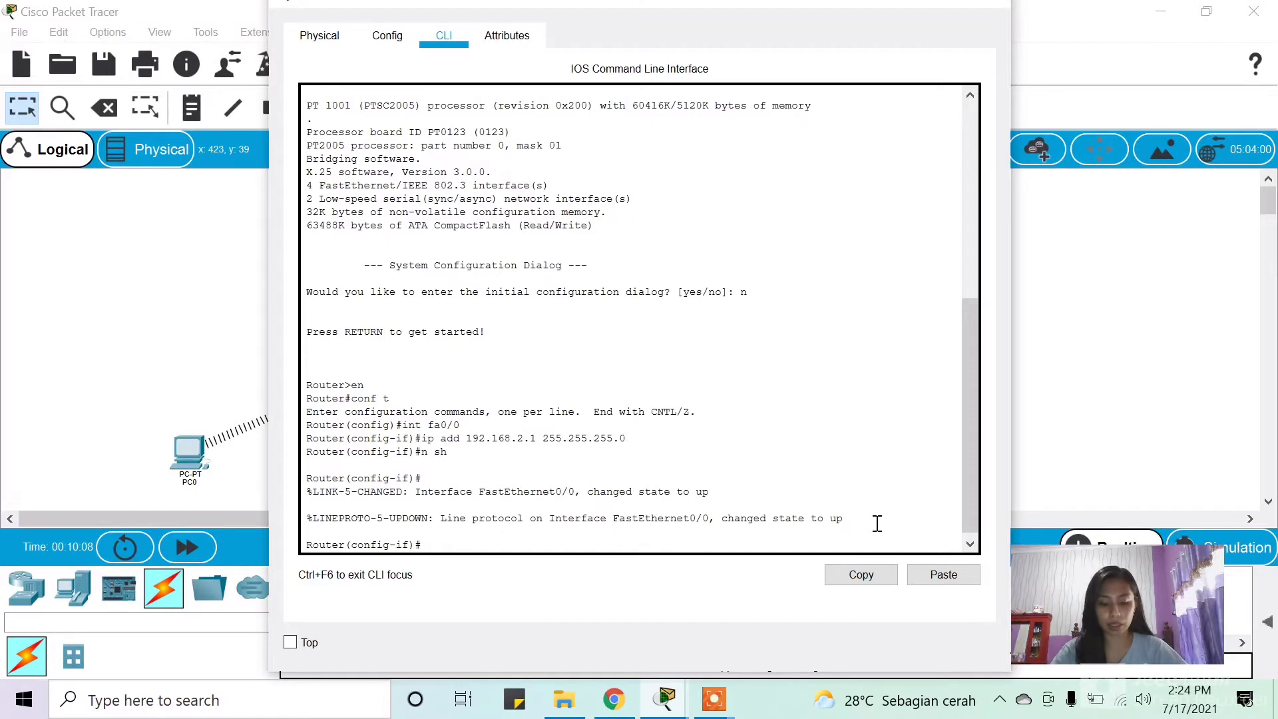
text(ip)
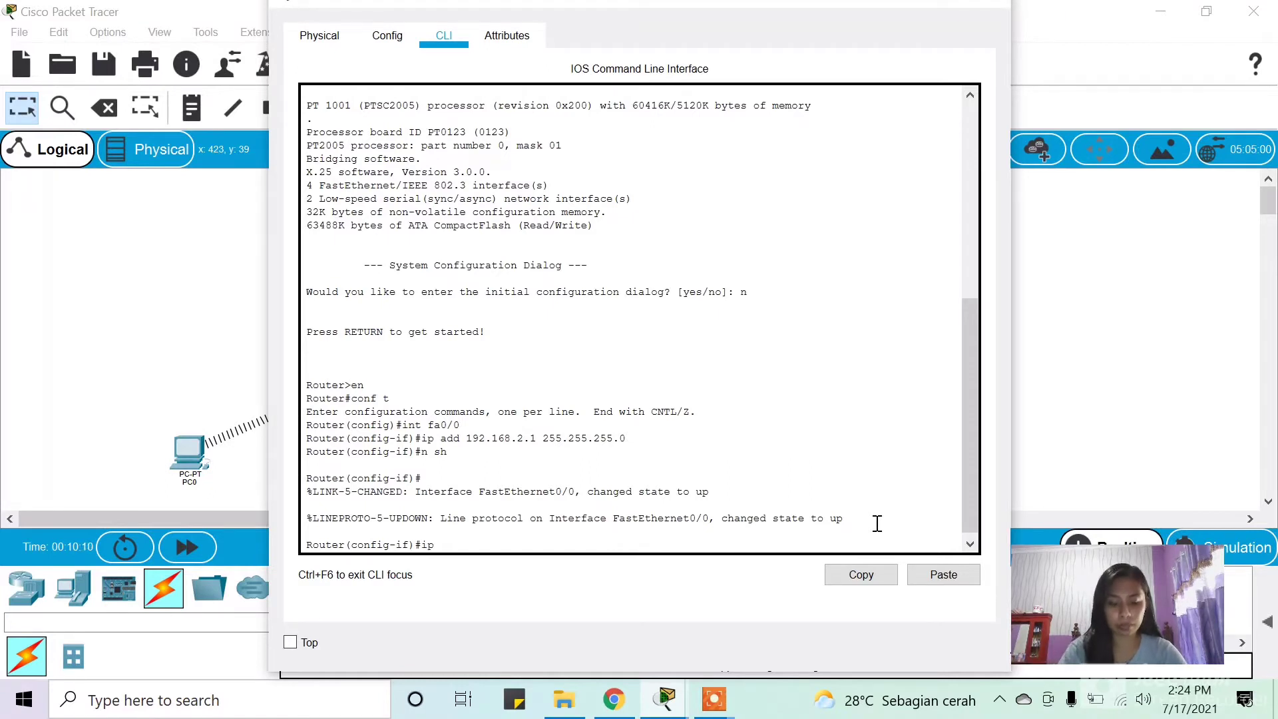
text( dhcp)
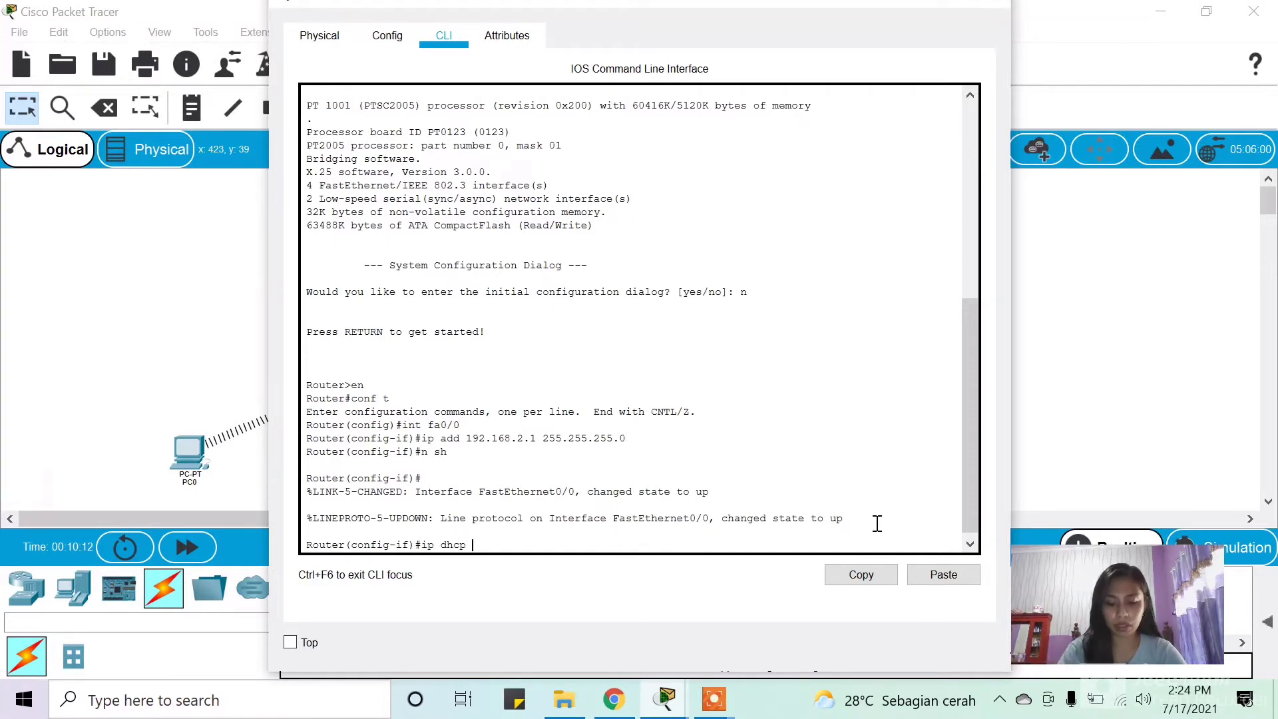
text( pool)
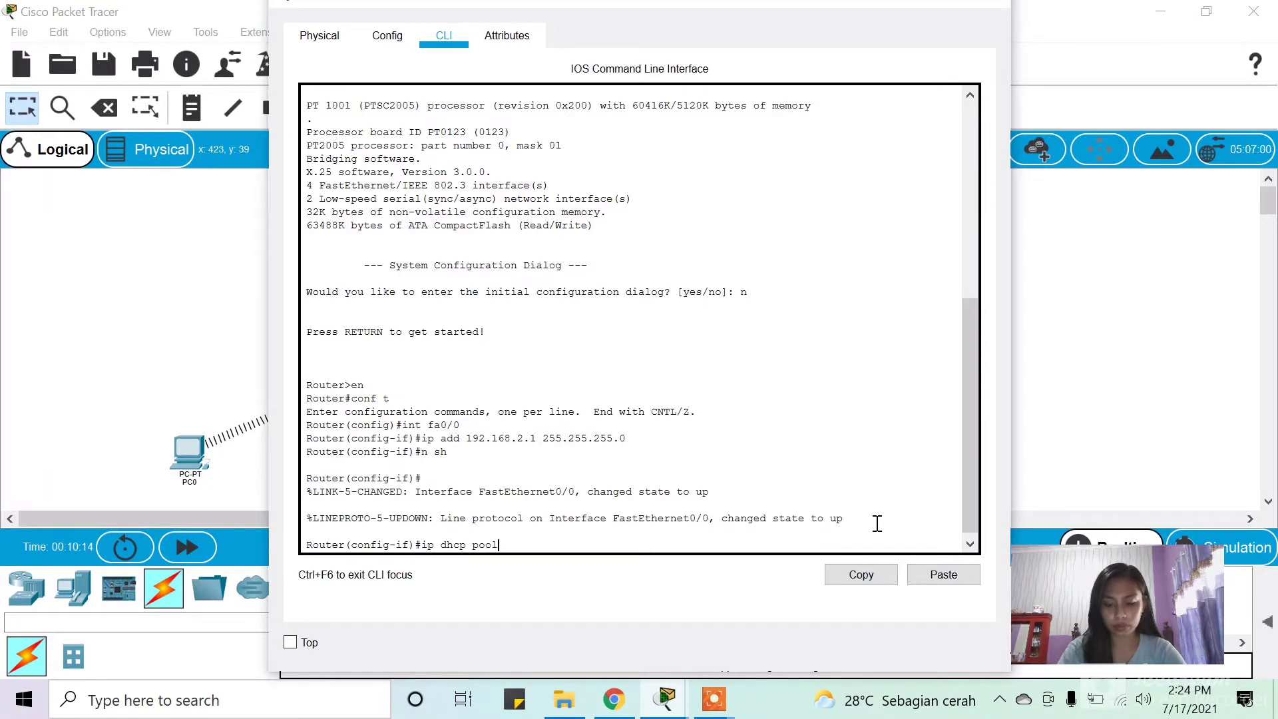
text( LABCOM)
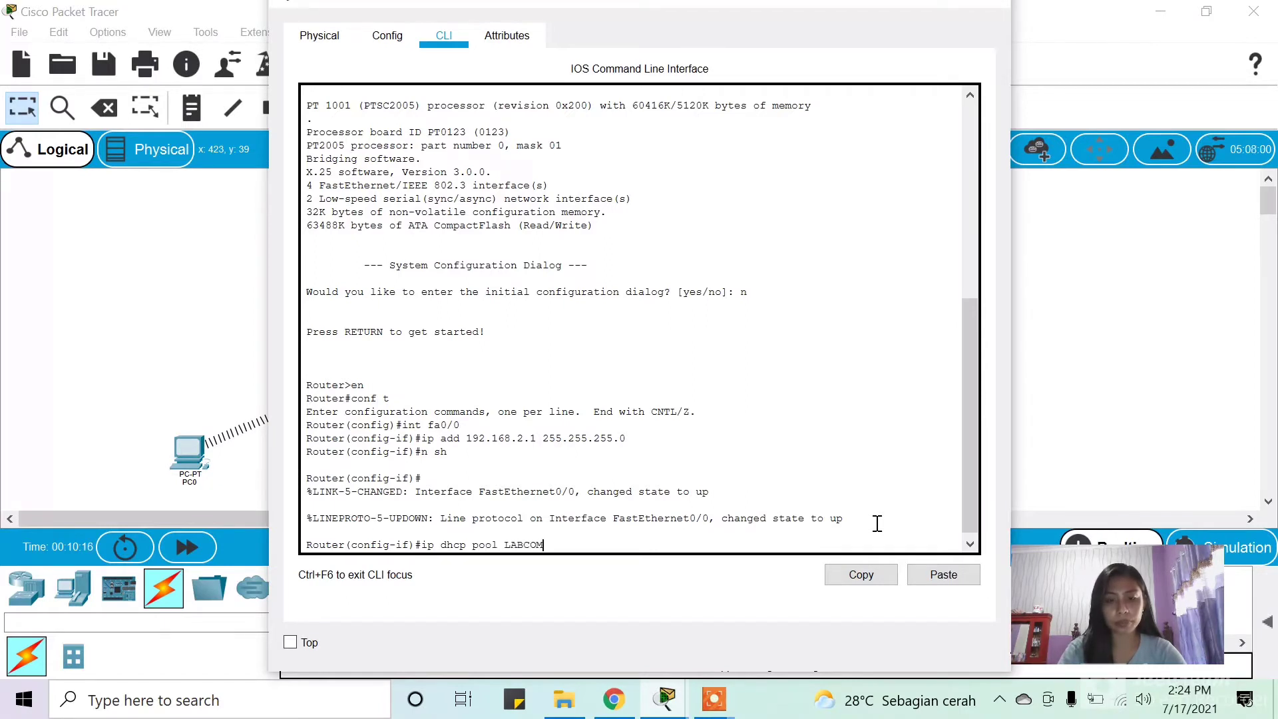
key(Return)
Step: Set the LABCOM pool's default router to 192.168.2.1
text(d)
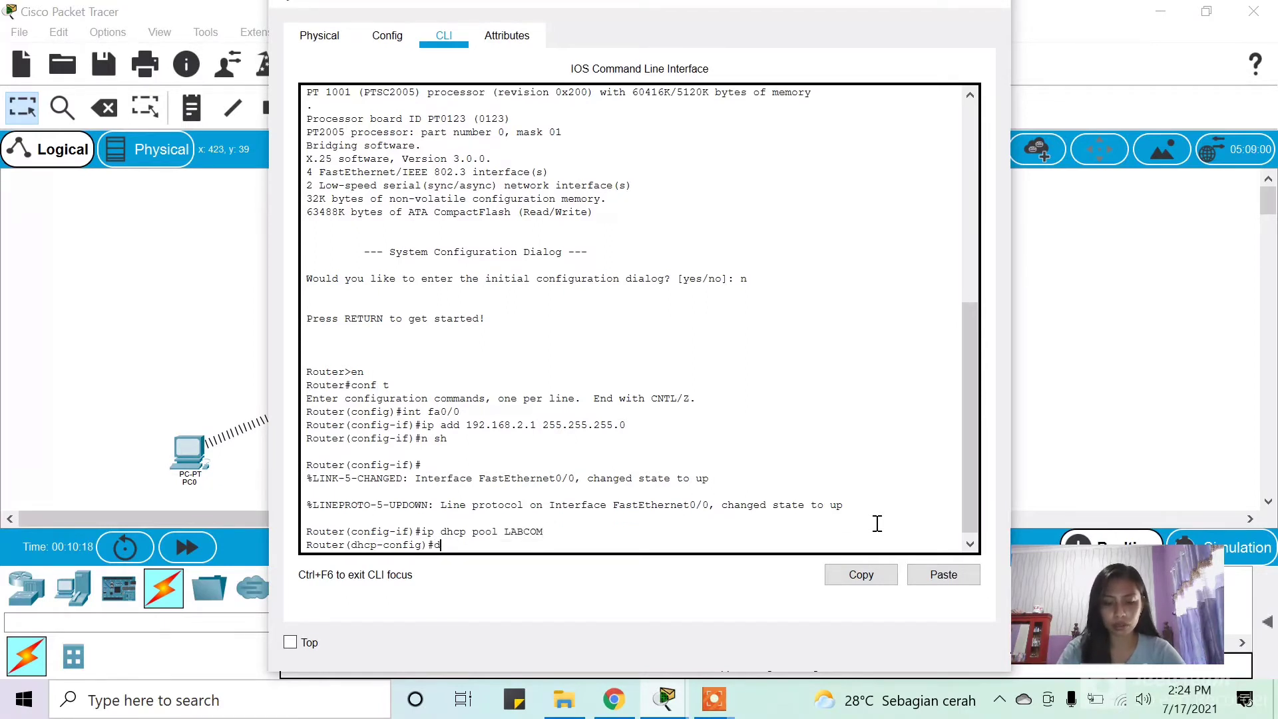
text(efault)
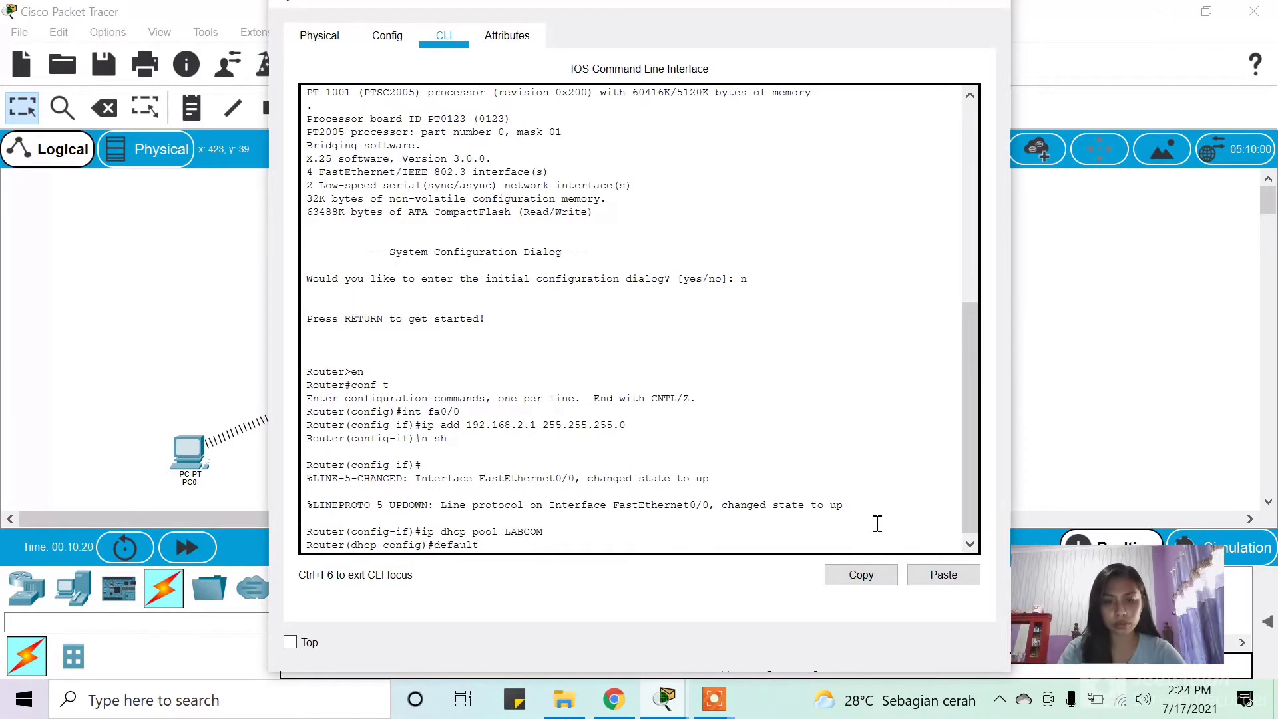
text(-)
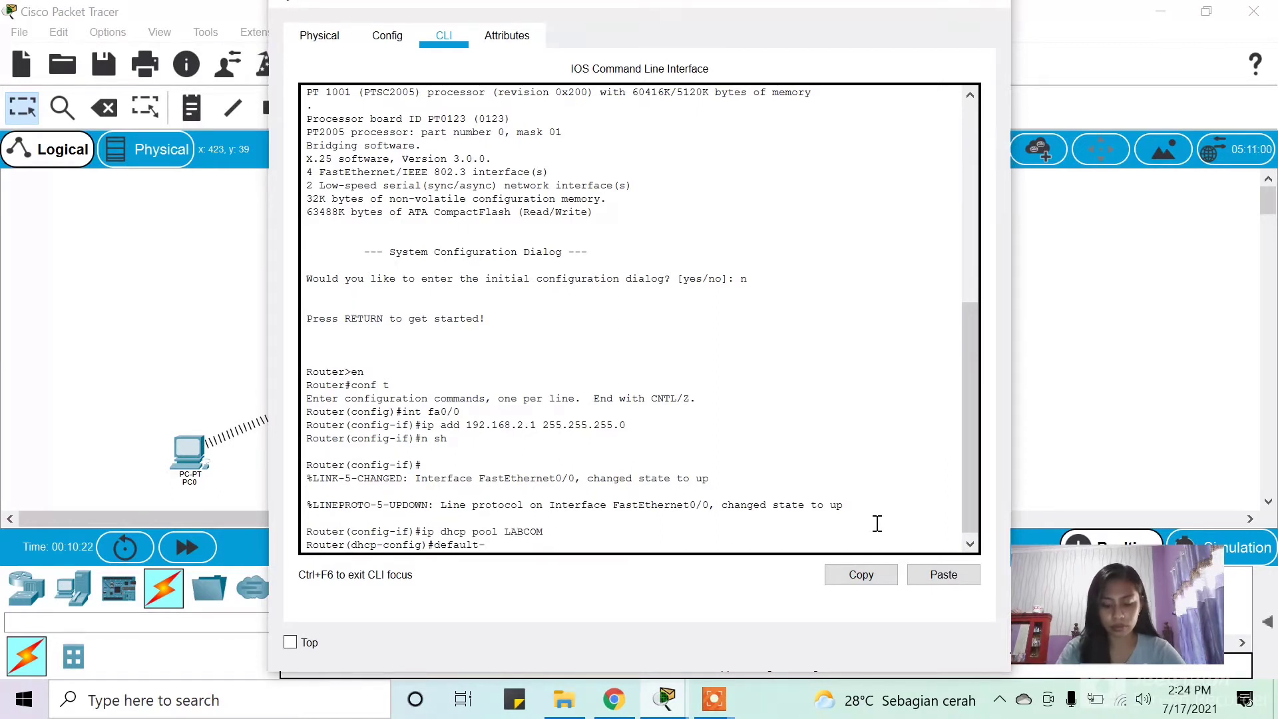
text(router)
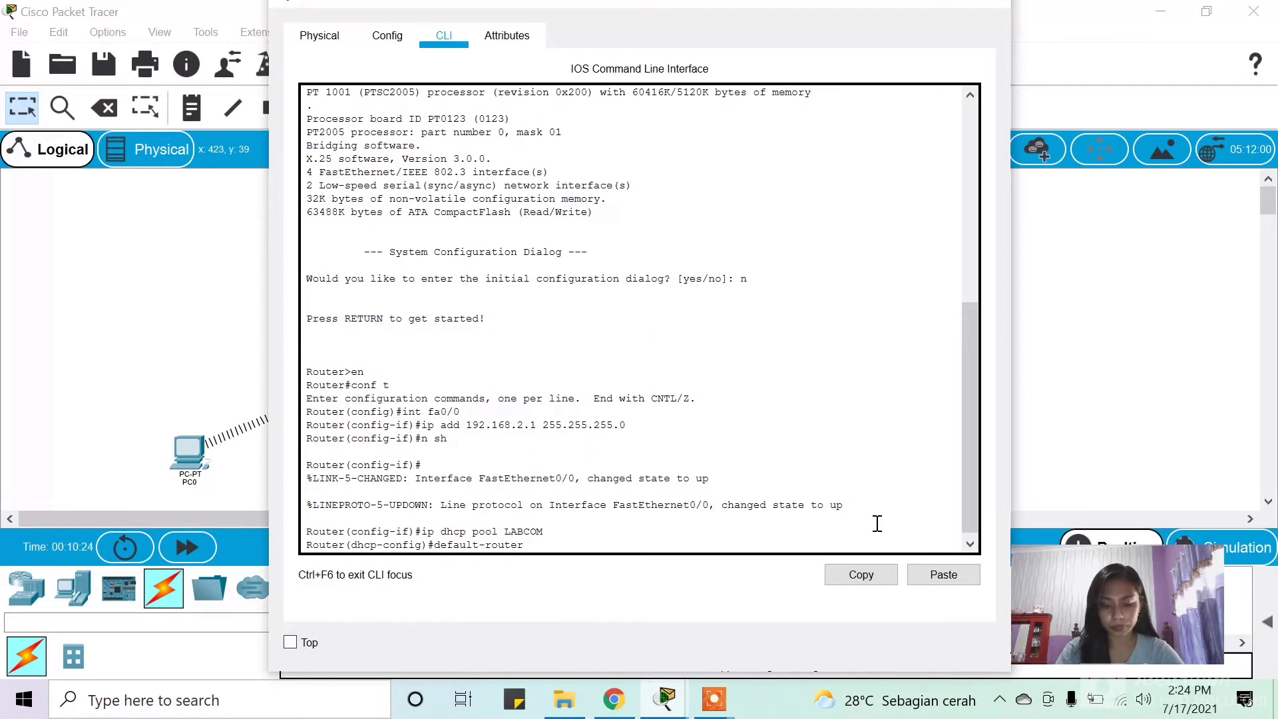
text( 192.1)
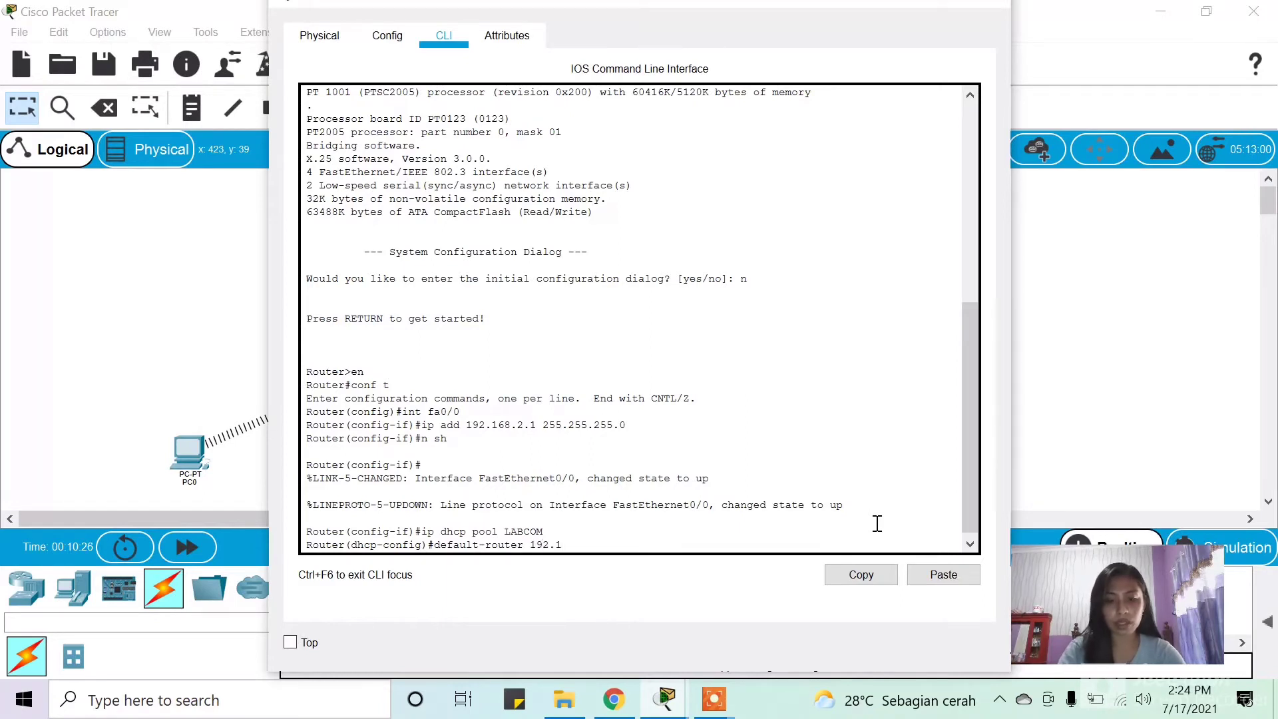
text(68.2.1)
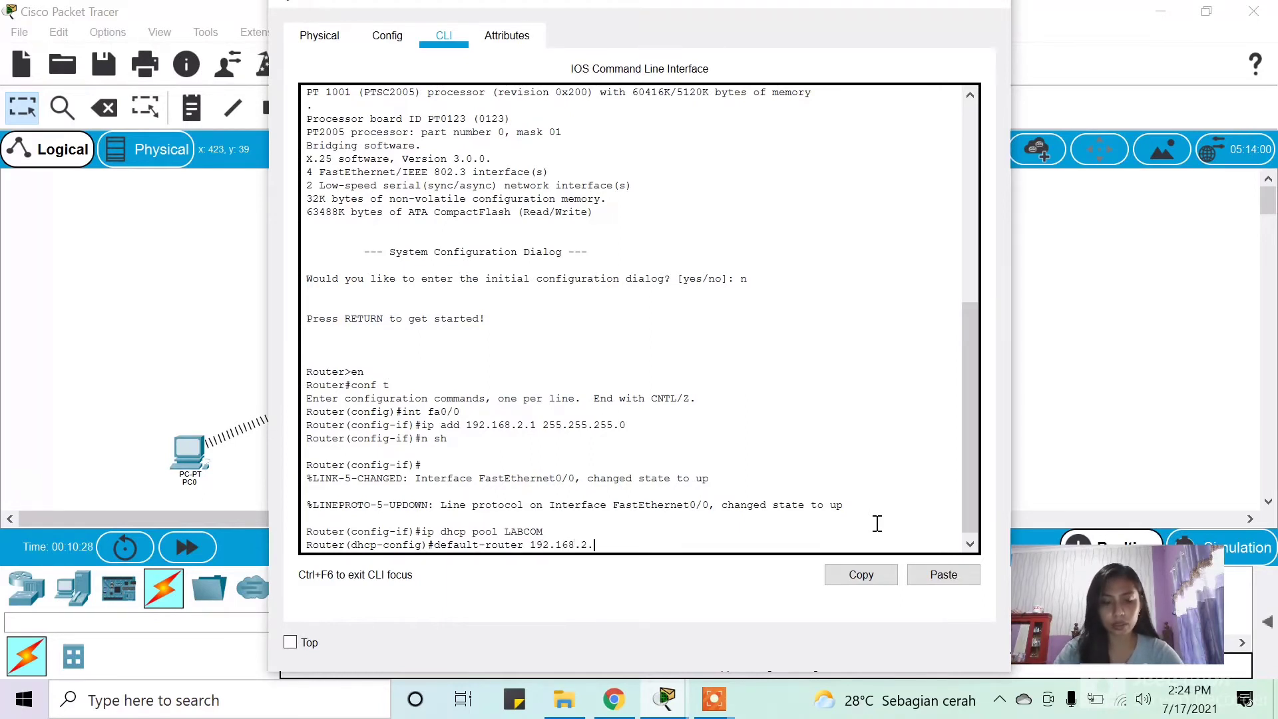
key(Return)
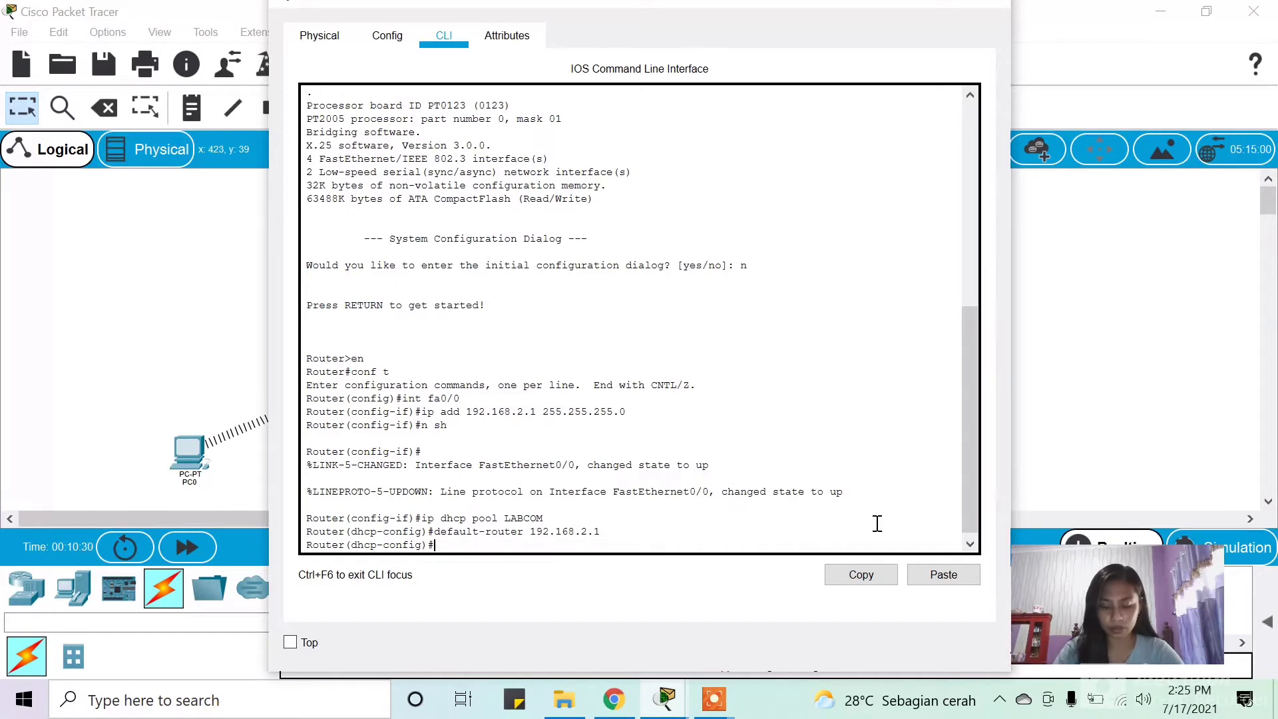
Step: Define the LABCOM pool's network as 192.168.2.0 with subnet mask 255.255.255.0
text(network)
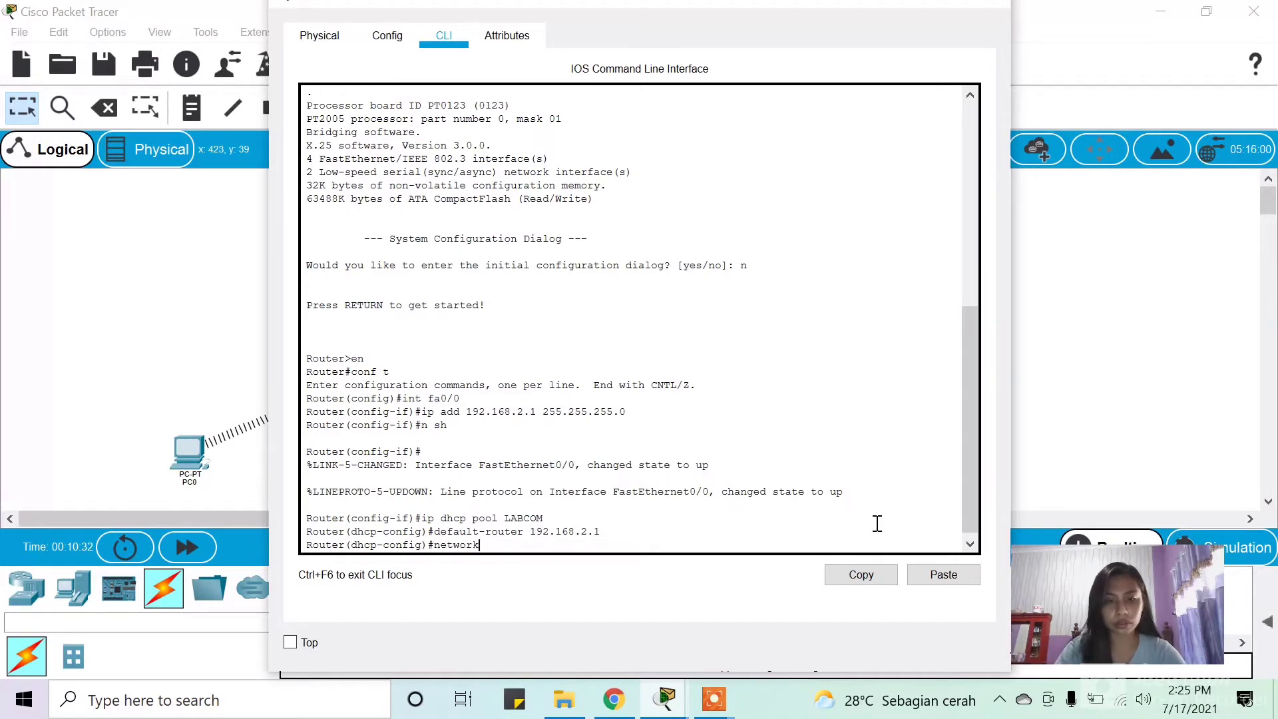
text( 192)
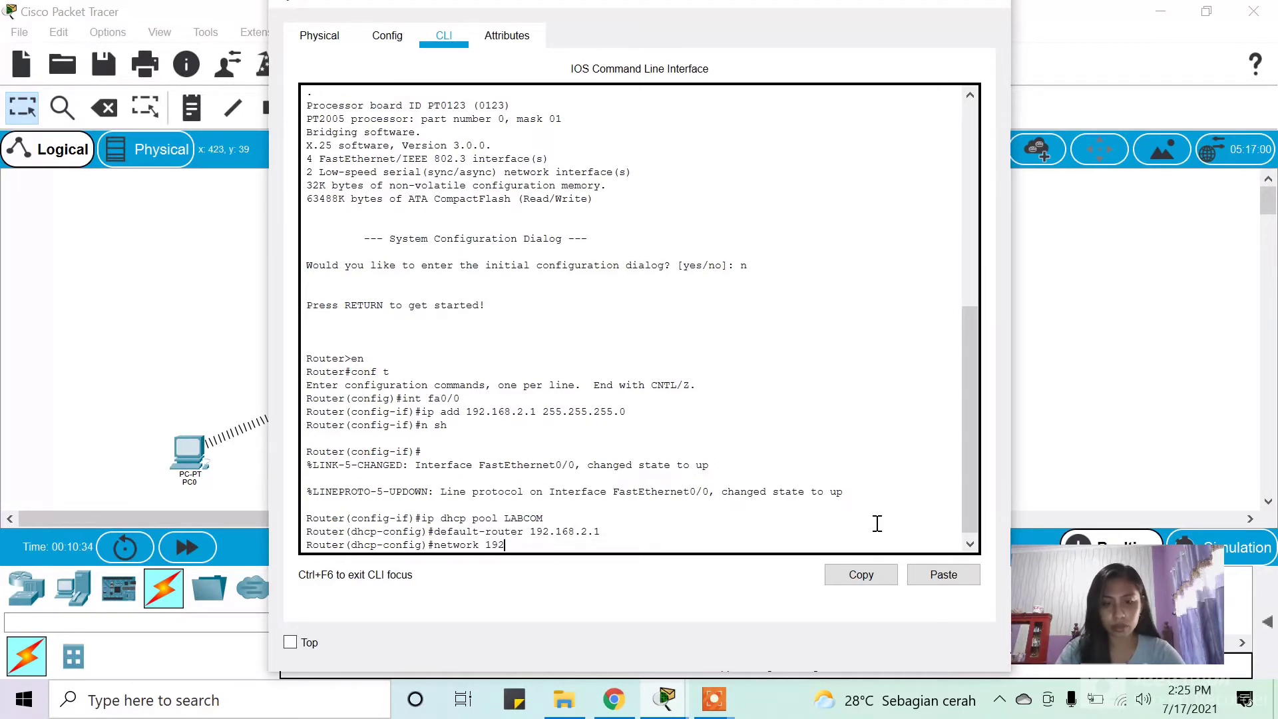
text(.168)
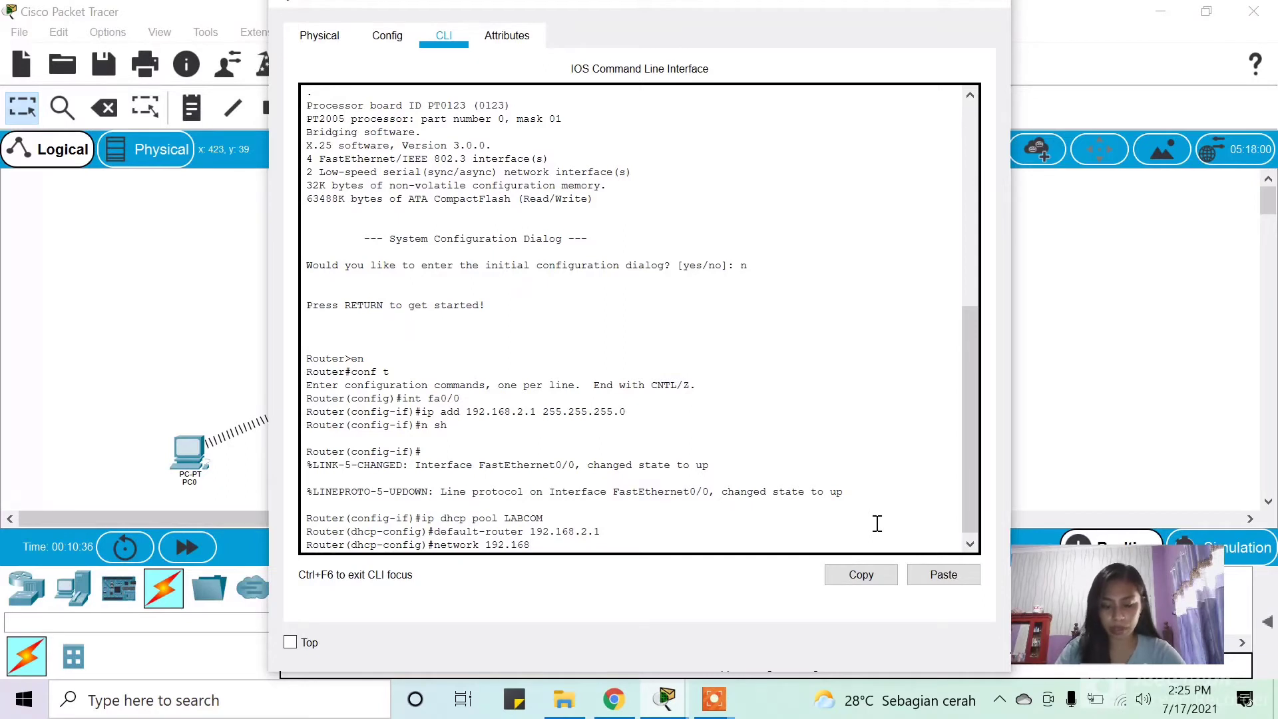
text(.2.0)
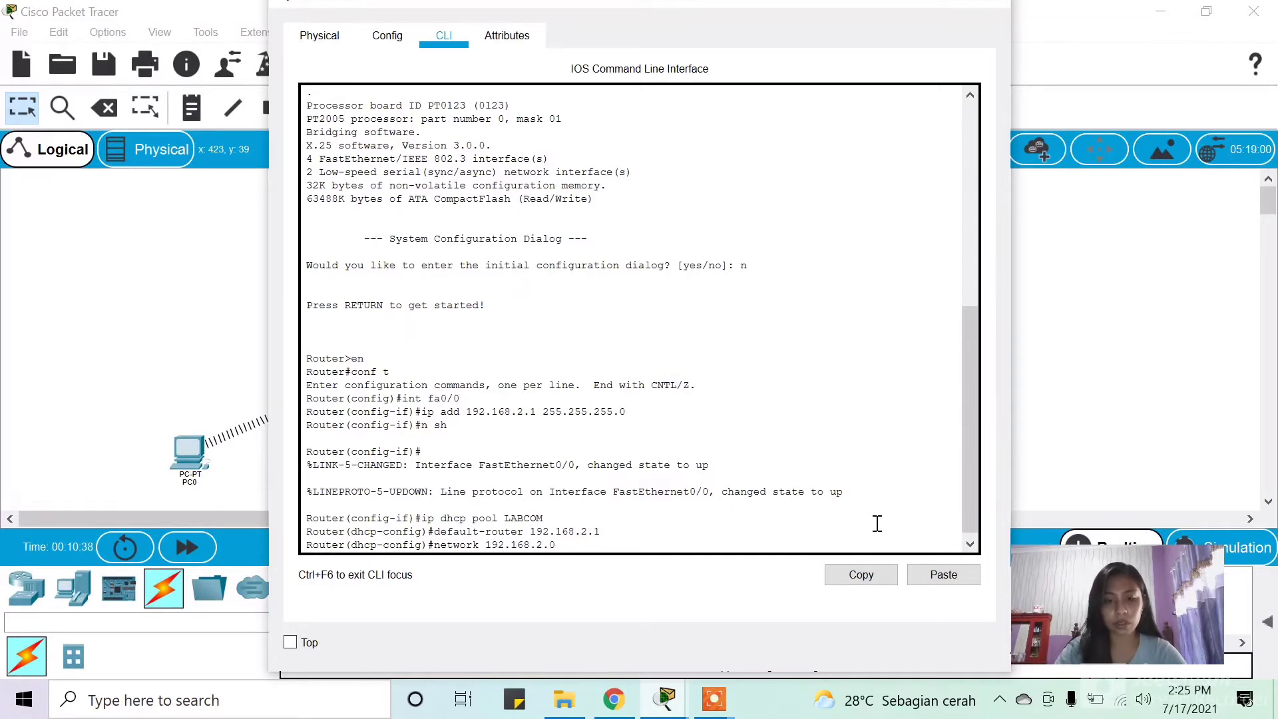
text( 255.255)
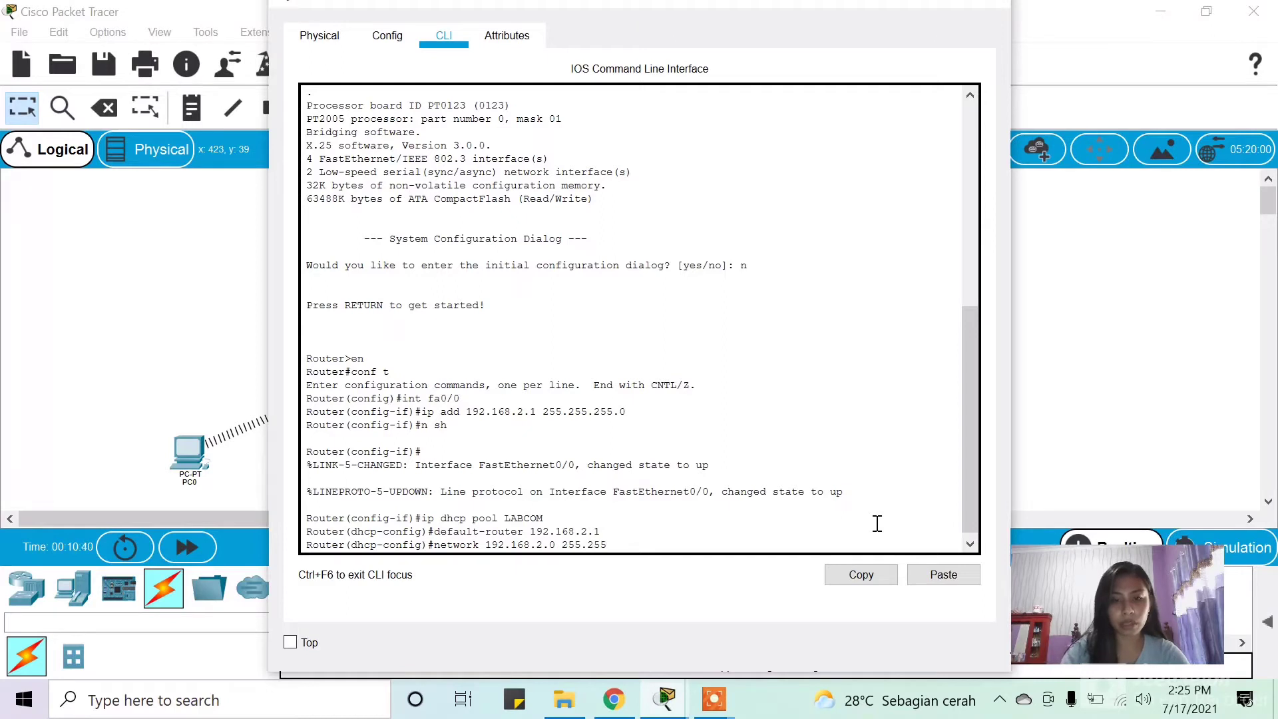
text(.255.0)
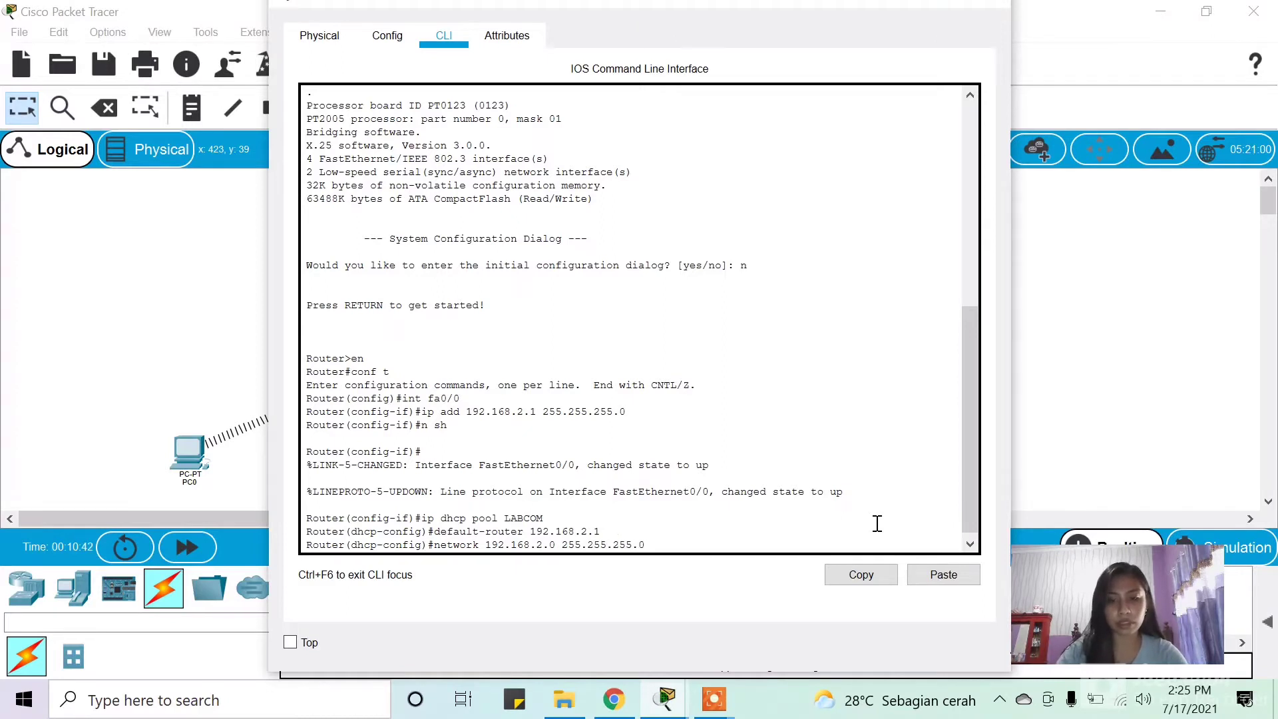
key(Return)
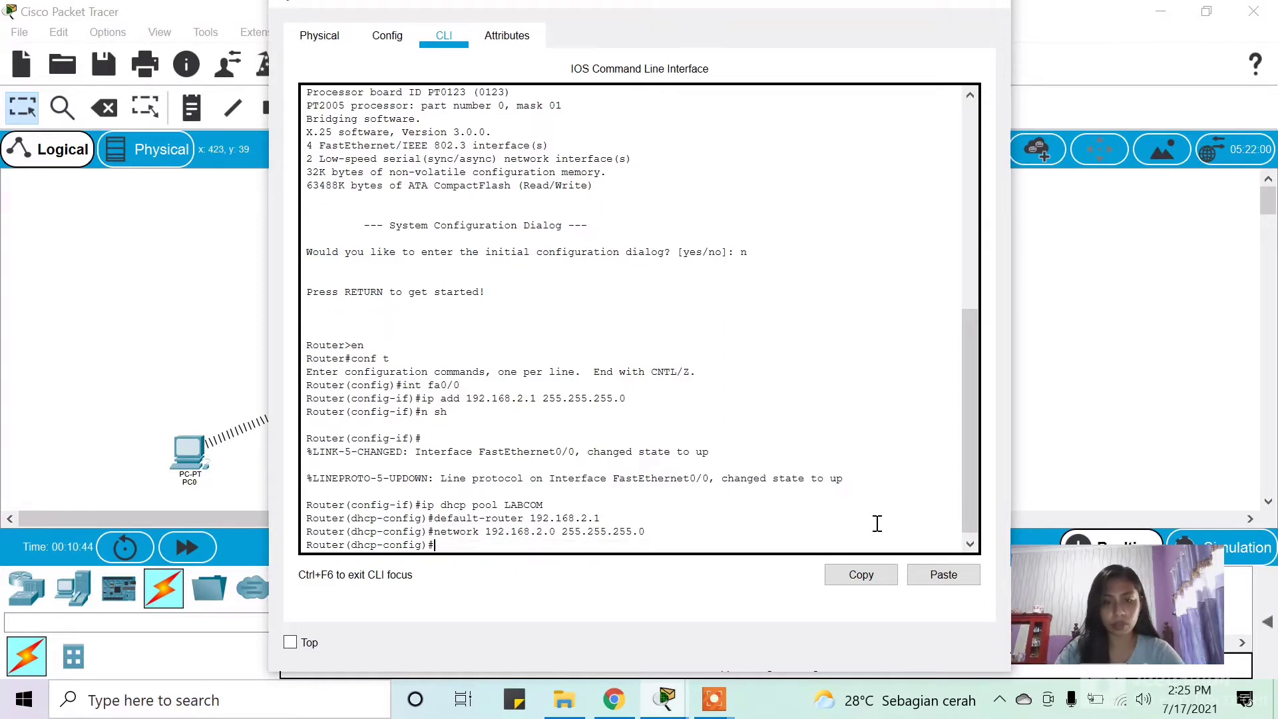
Step: Try to specify a DNS server address for the LABCOM pool with the dns-server command
text(dns-server)
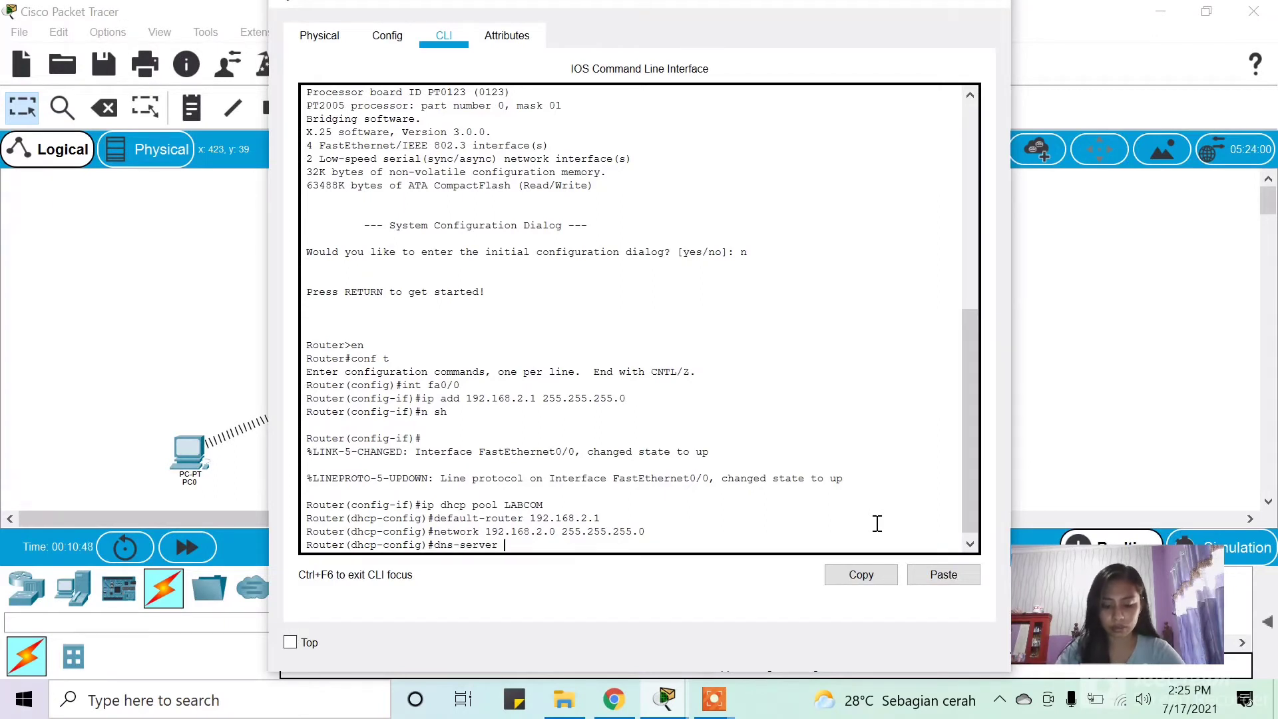
text( 192.168%DHCPD-4-PING_CONFLICT: DHCP address conflict:  server pinged)
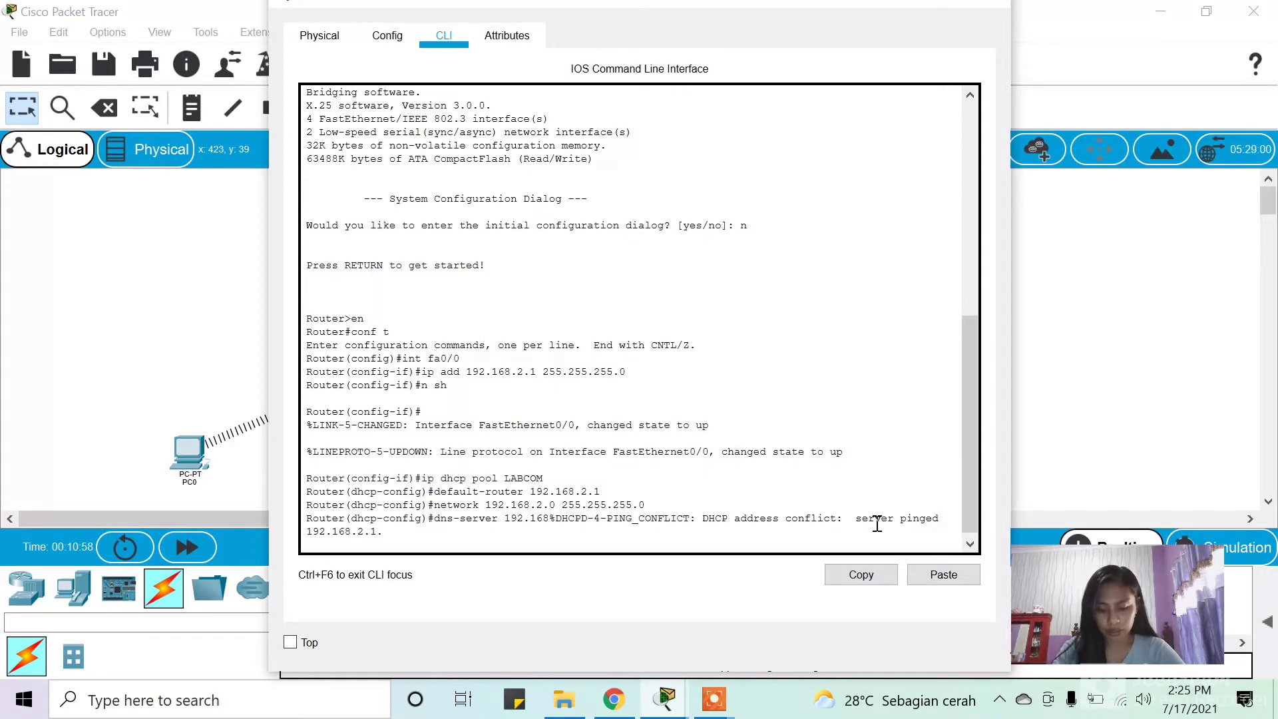
text(ip)
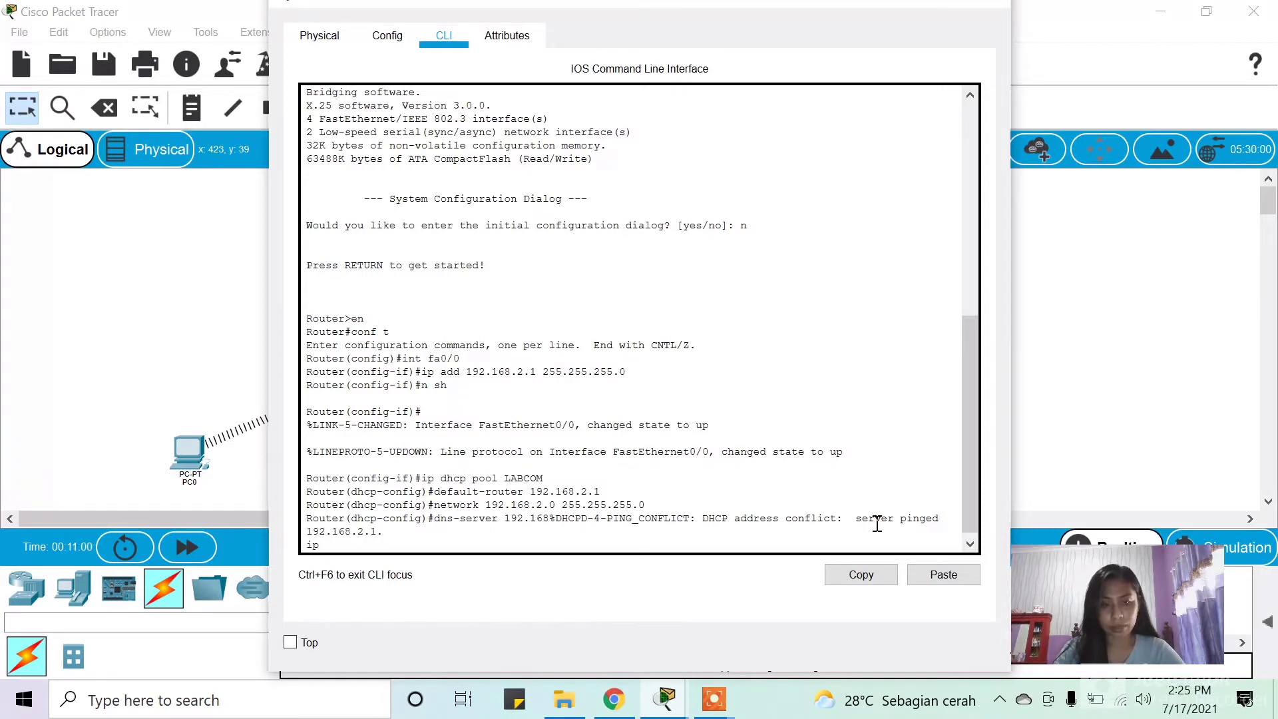
key(BackSpace)
key(BackSpace)
key(BackSpace)
key(Return)
Step: Exclude 192.168.2.1 from DHCP assignment with ip dhcp excluded-address and close Router0's window
text(ip)
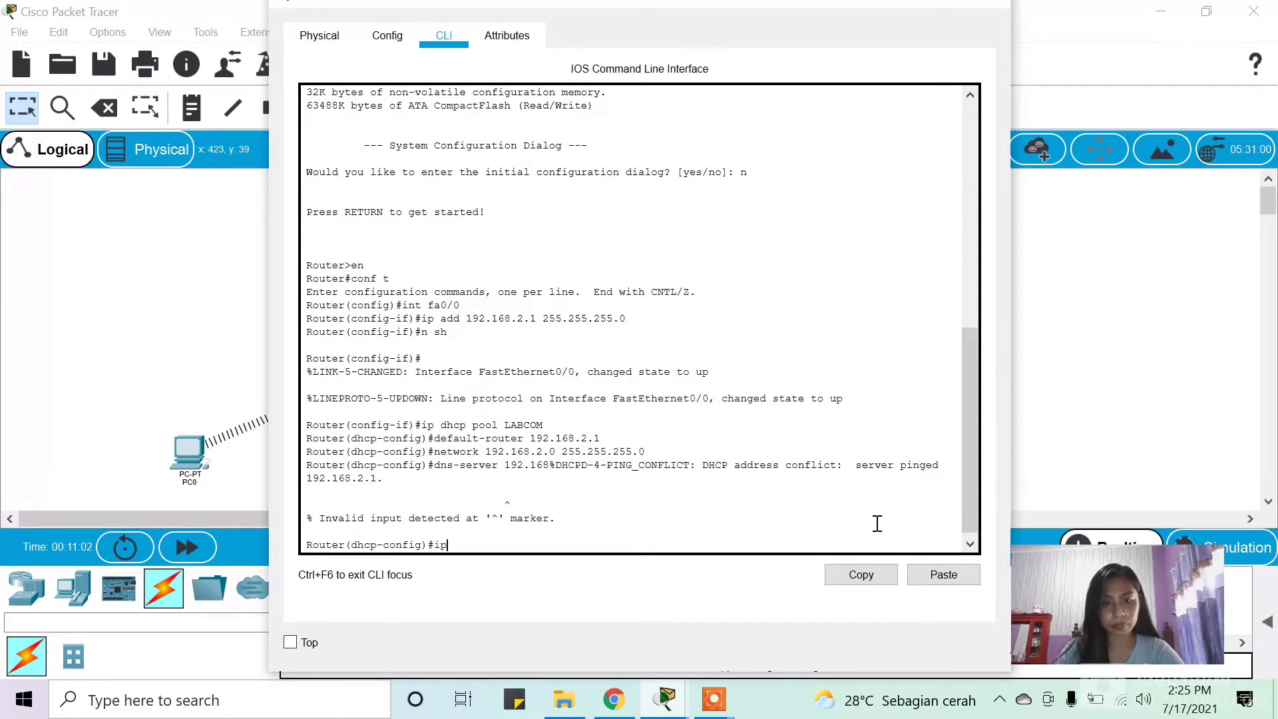
text( dhcp)
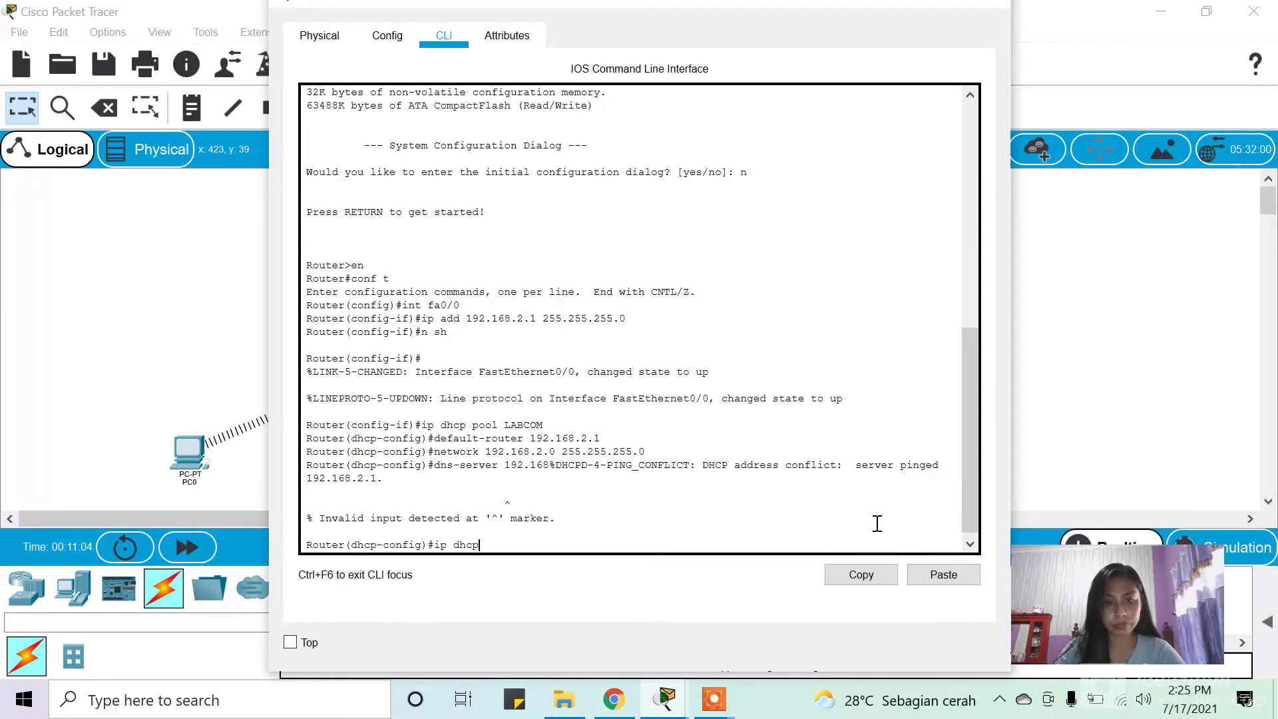
text( exc)
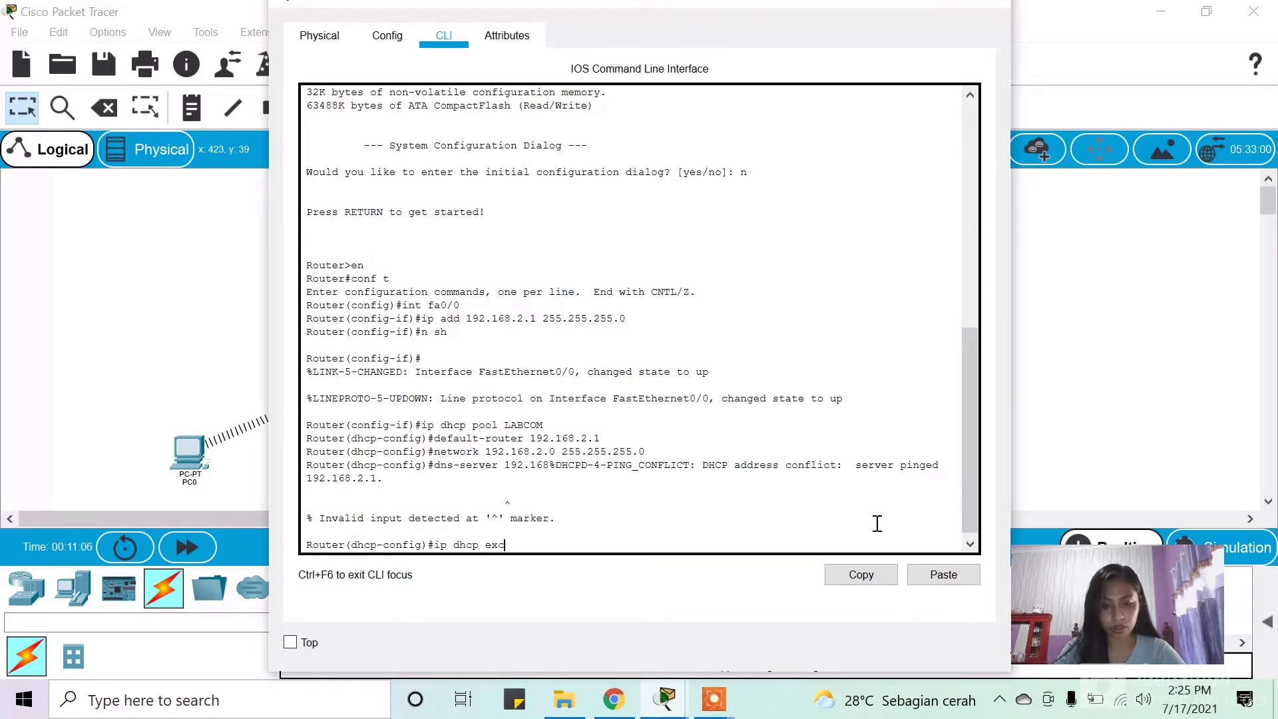
text(luded)
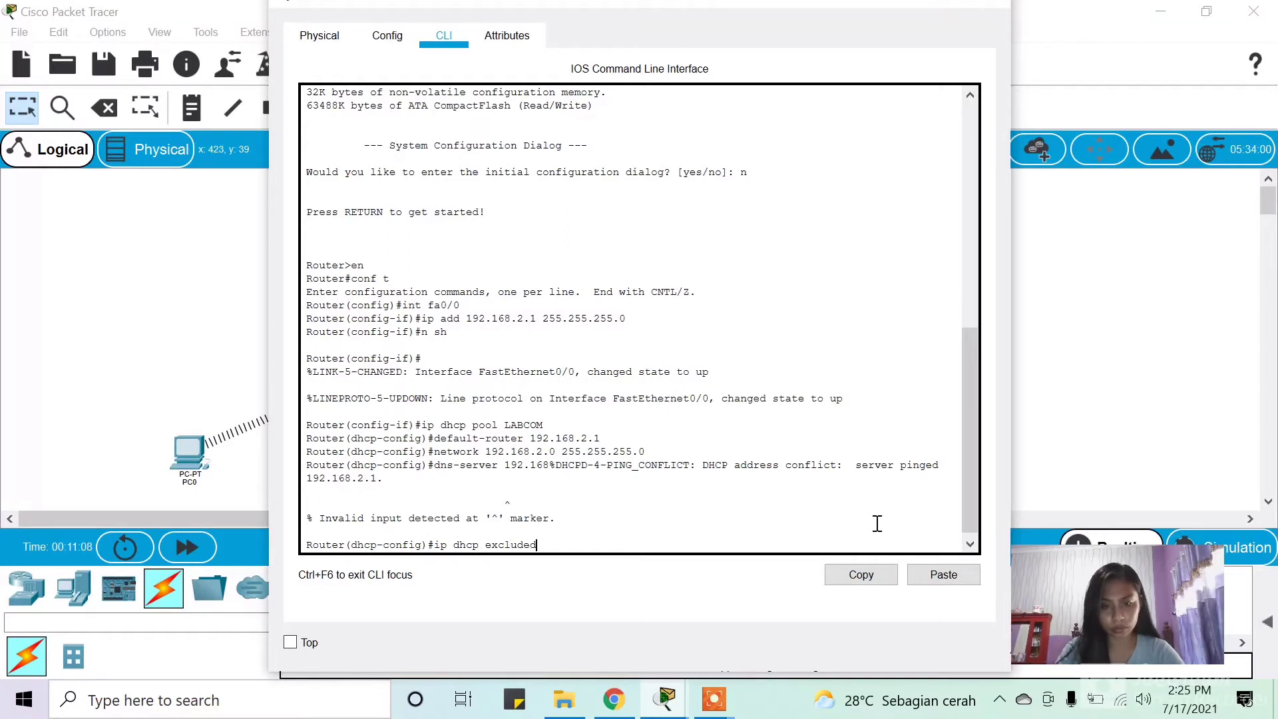
text(-add)
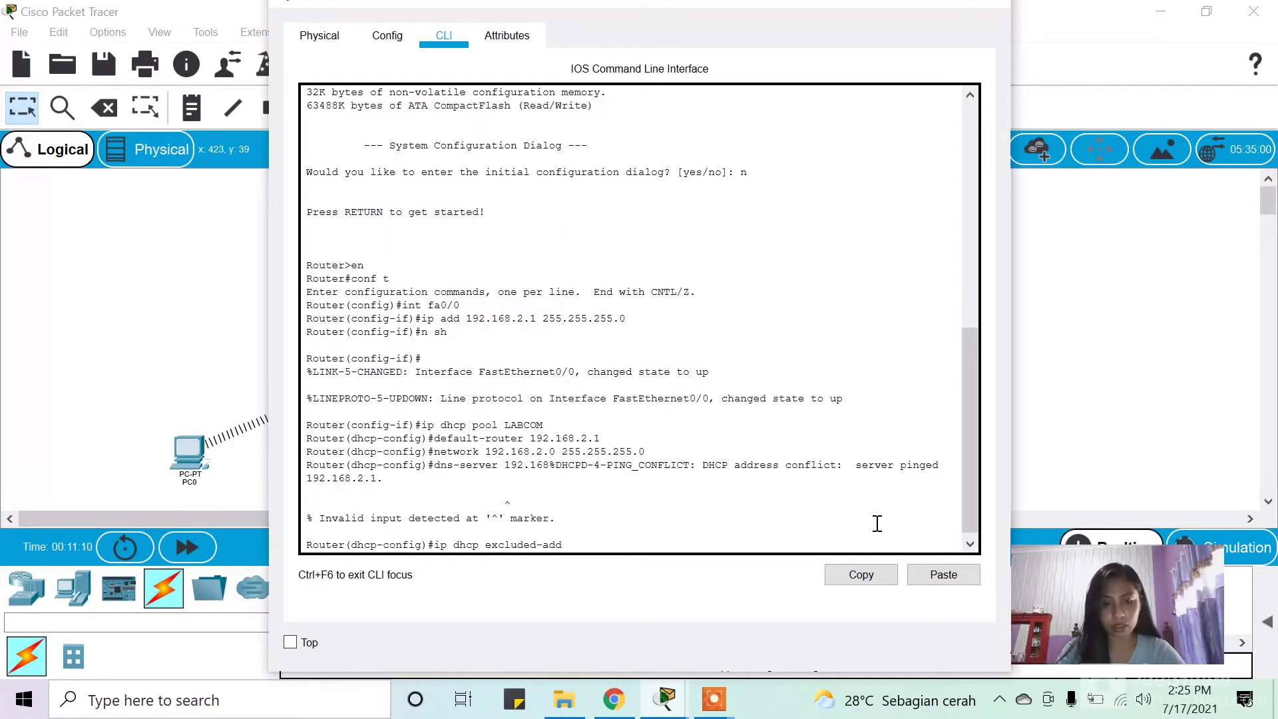
text(ress)
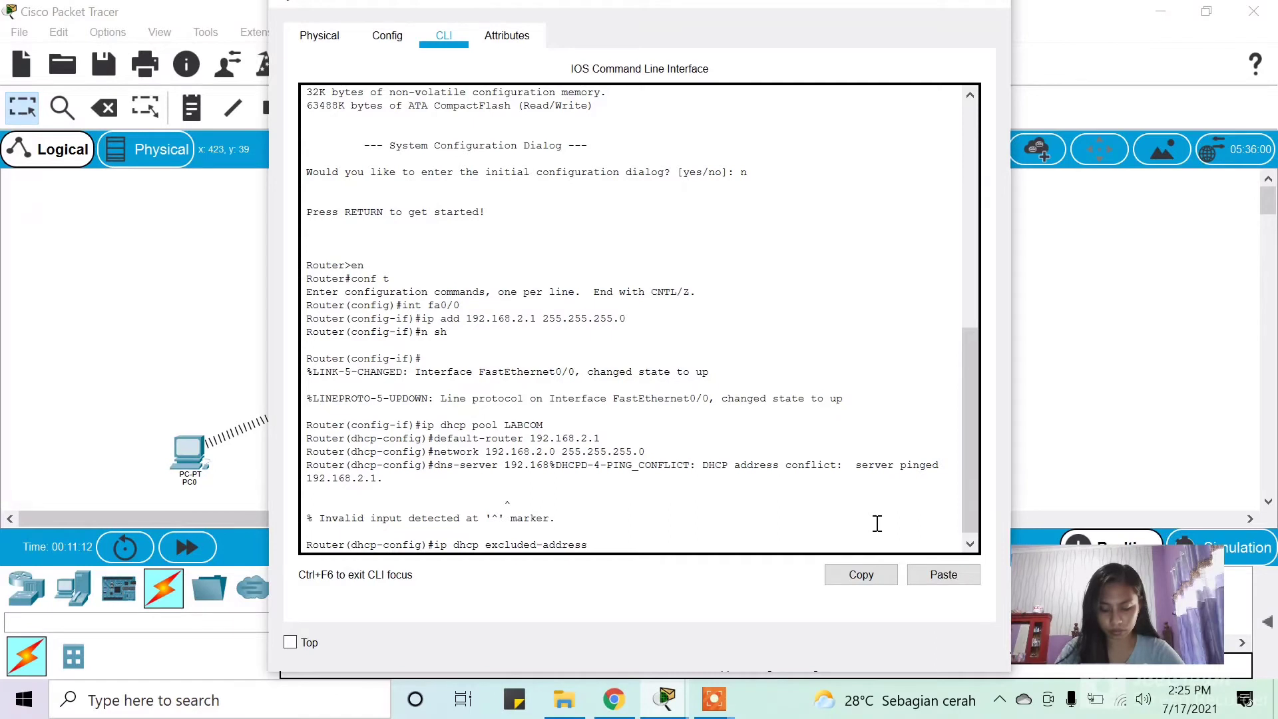
text(92.1)
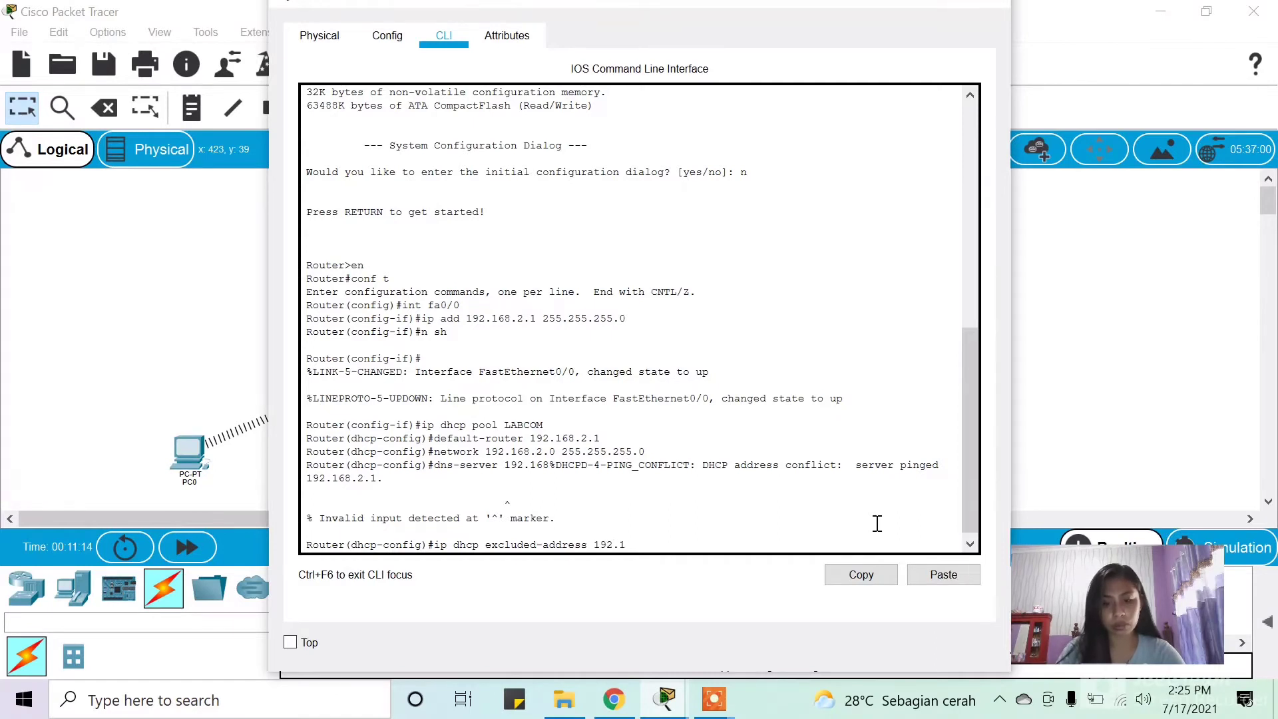
text(68.2.1)
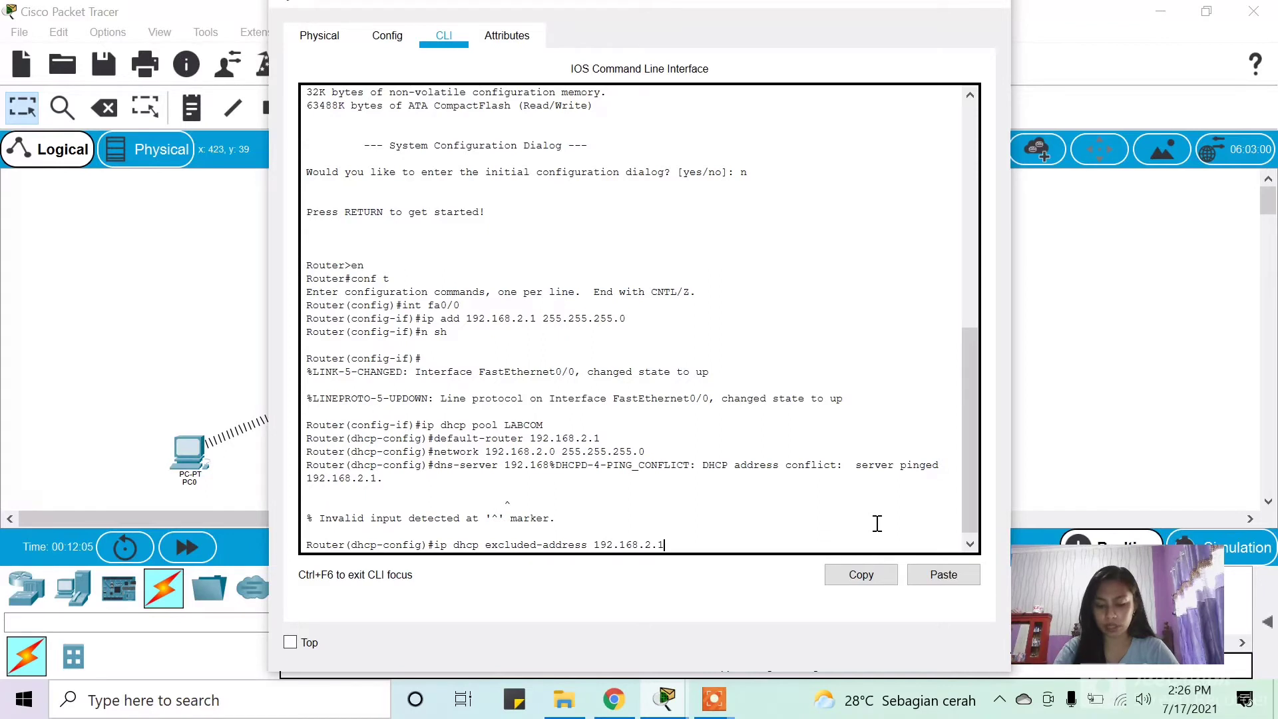
key(Return)
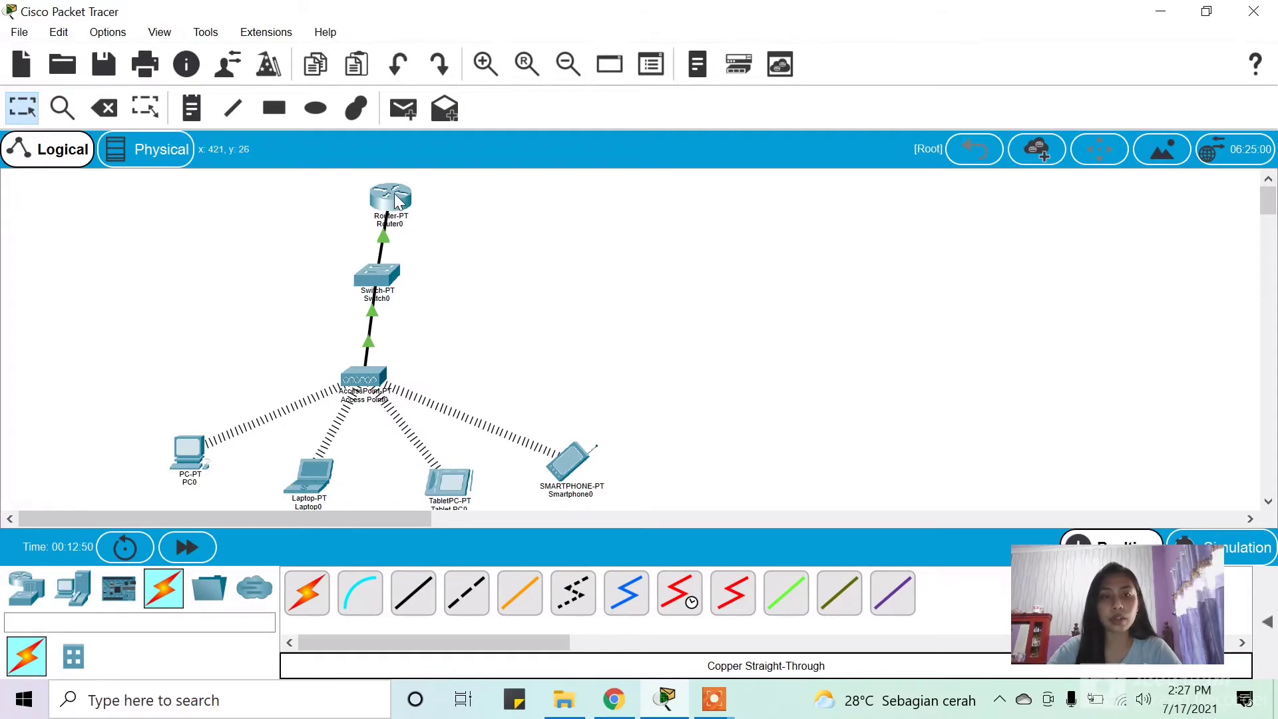
mouse_move(397, 202)
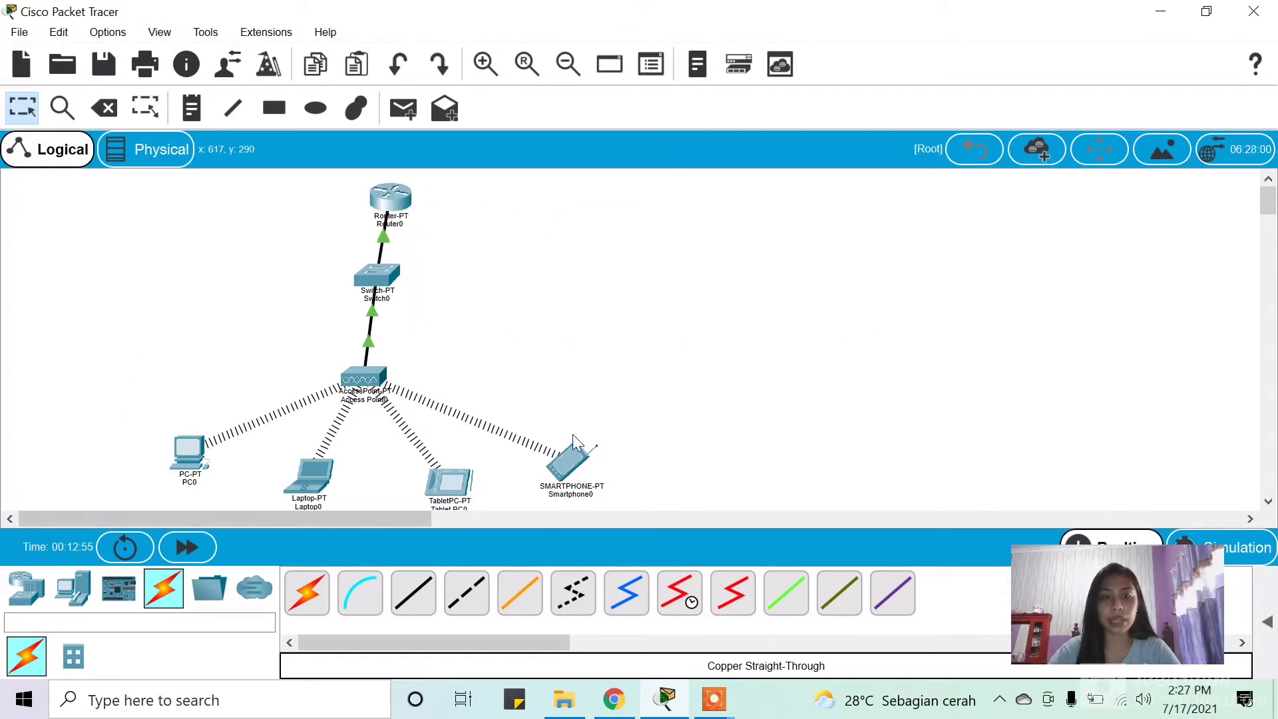
Step: Check the IP address that PC0 receives through DHCP in its IP Configuration
scroll(220, 399, down, 1)
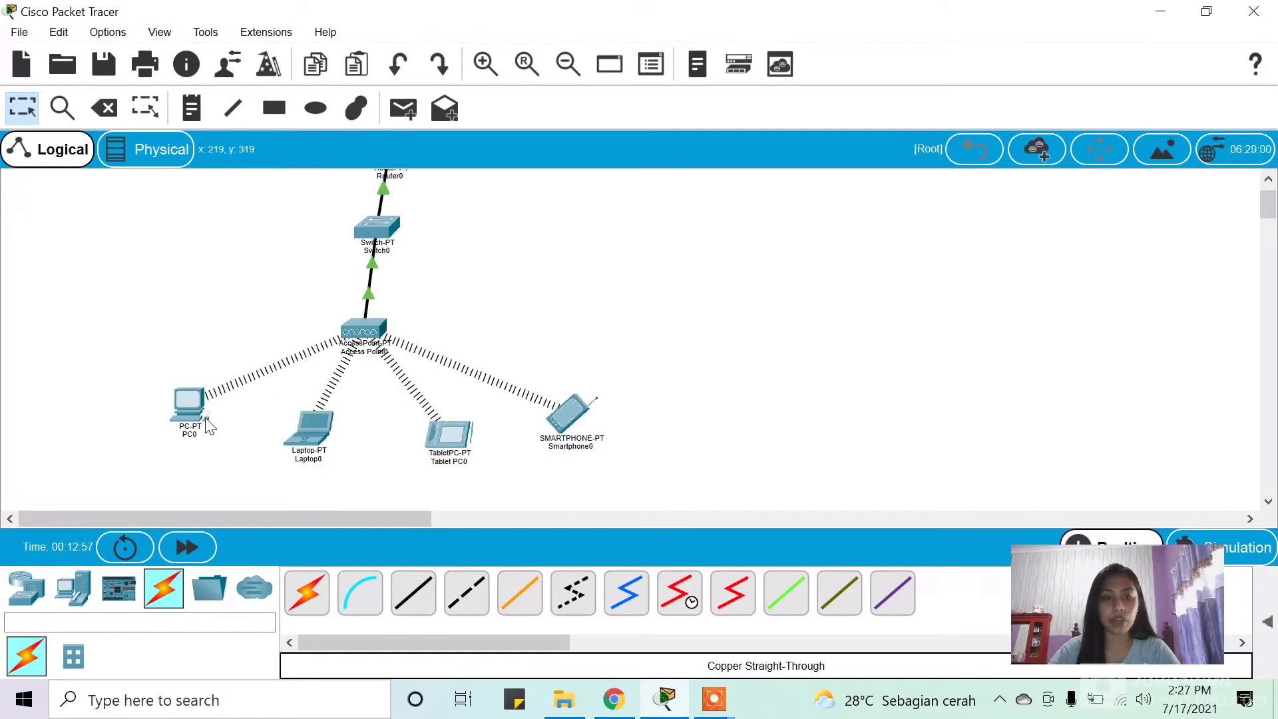
click(183, 403)
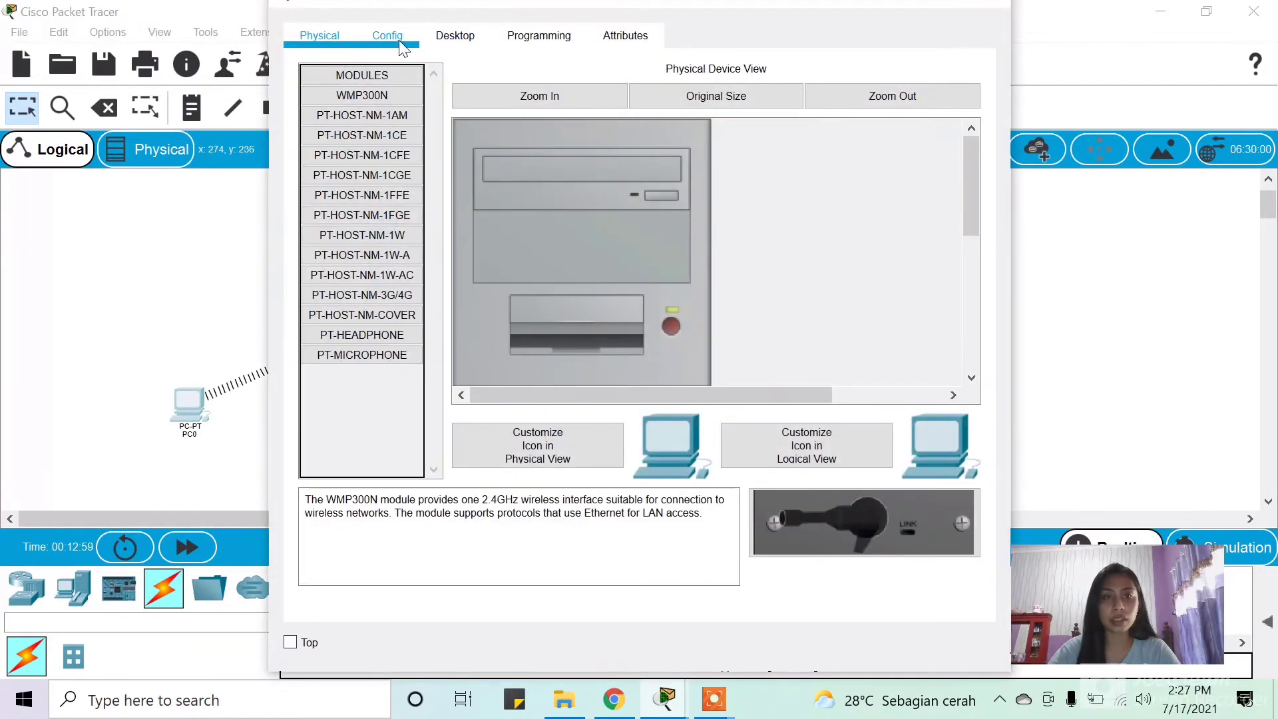
click(452, 40)
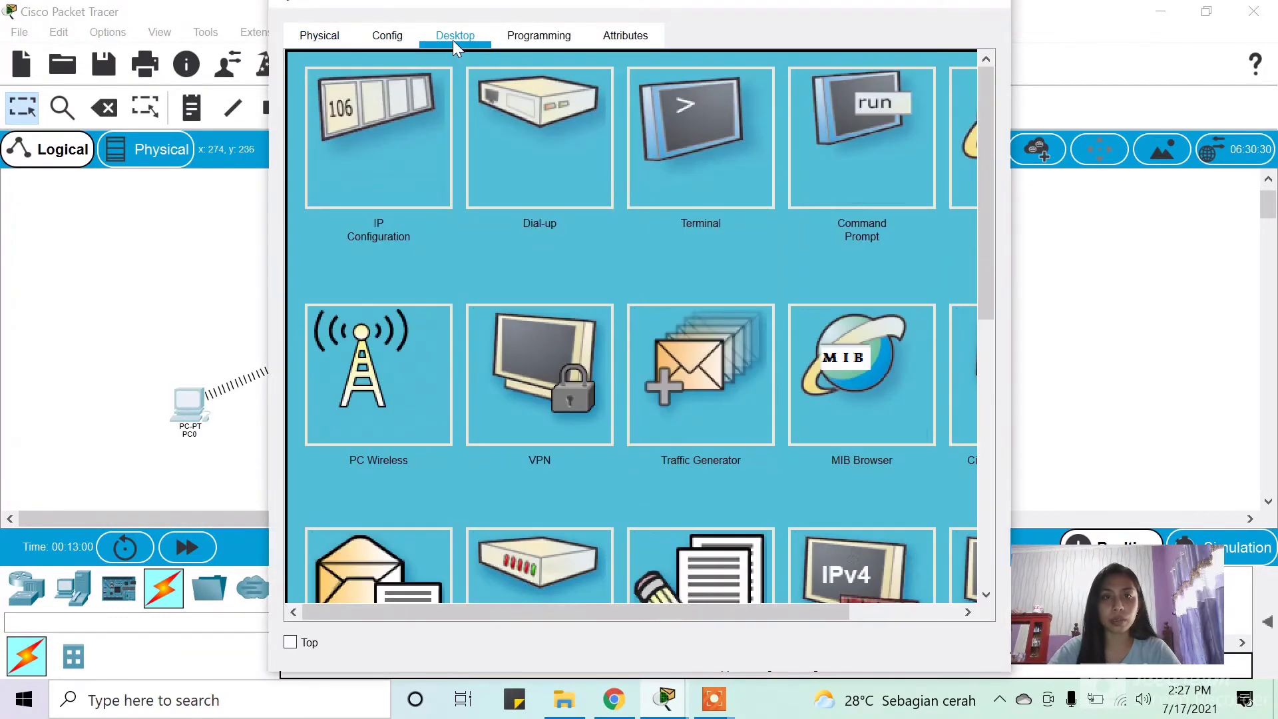
click(384, 163)
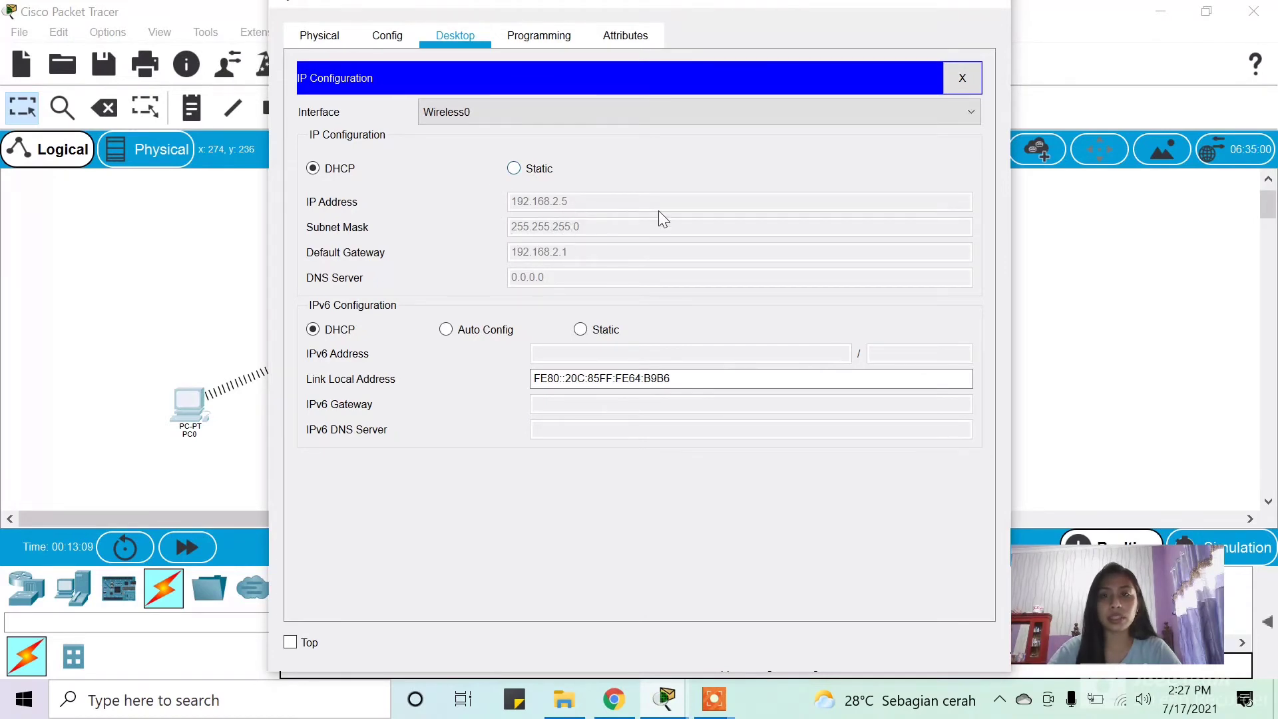
click(982, 5)
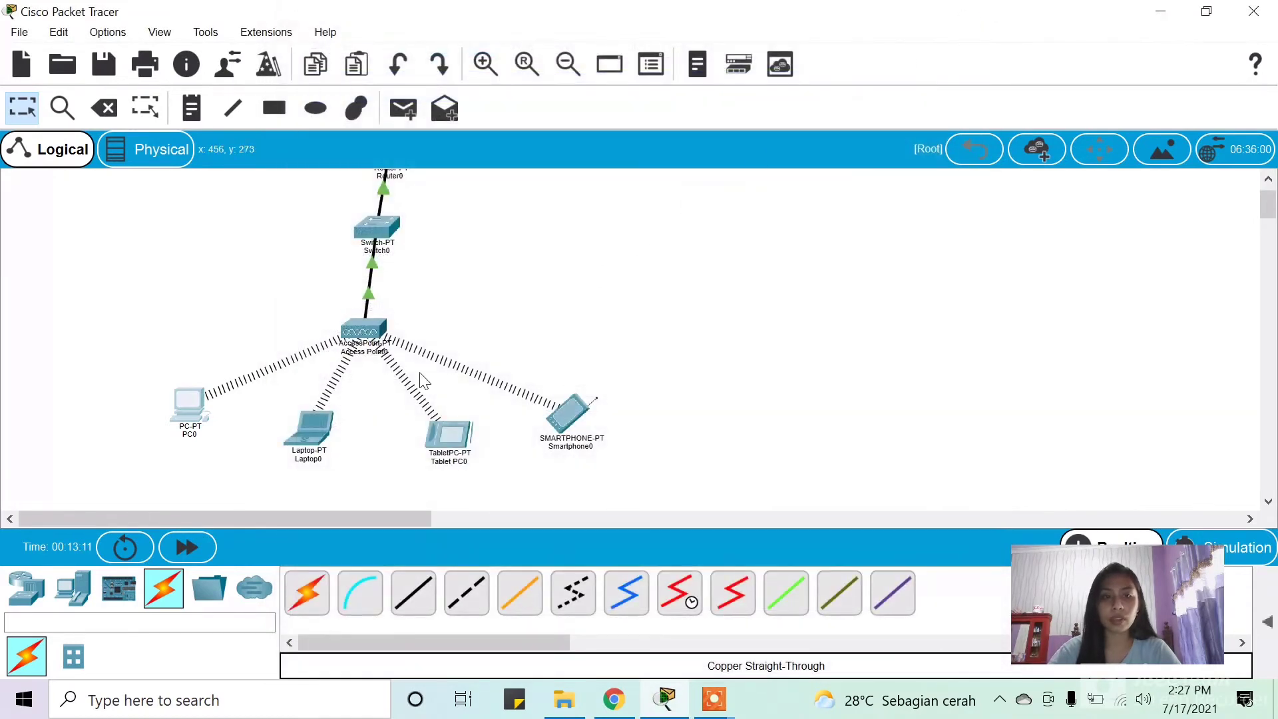
Step: Check the IP address that Laptop0 receives through DHCP in its IP Configuration
click(309, 429)
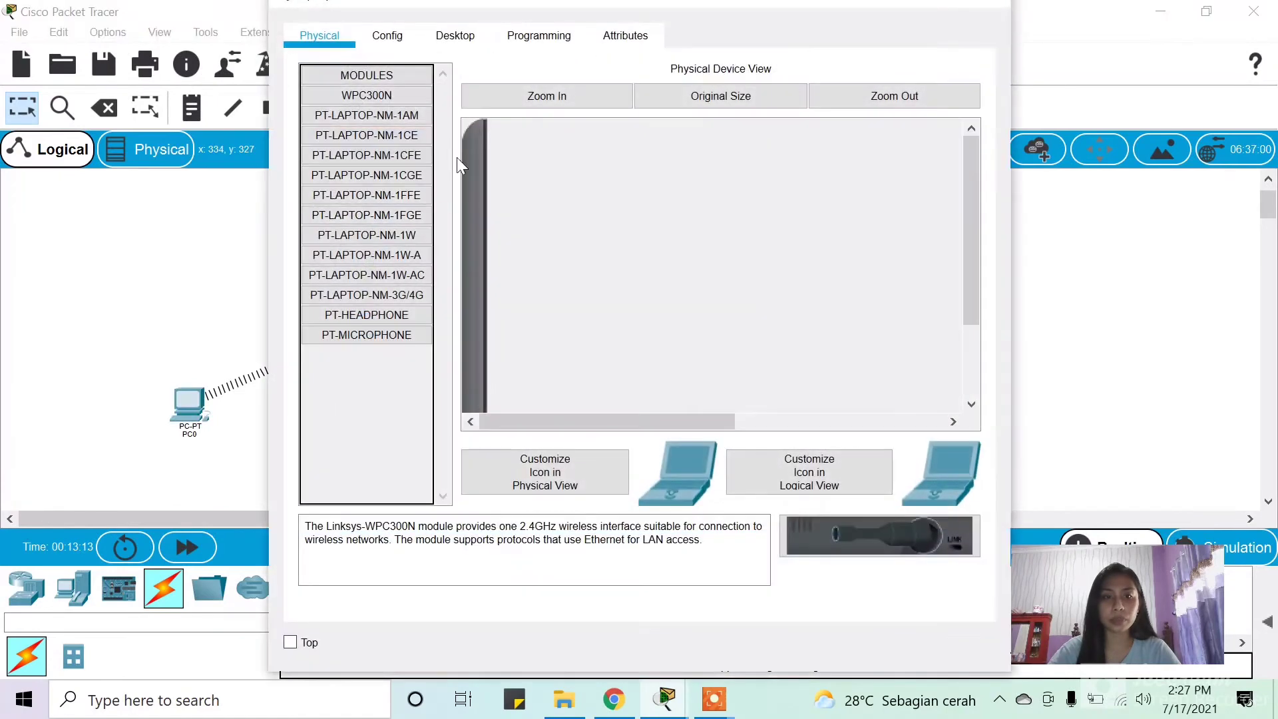
click(452, 37)
click(408, 126)
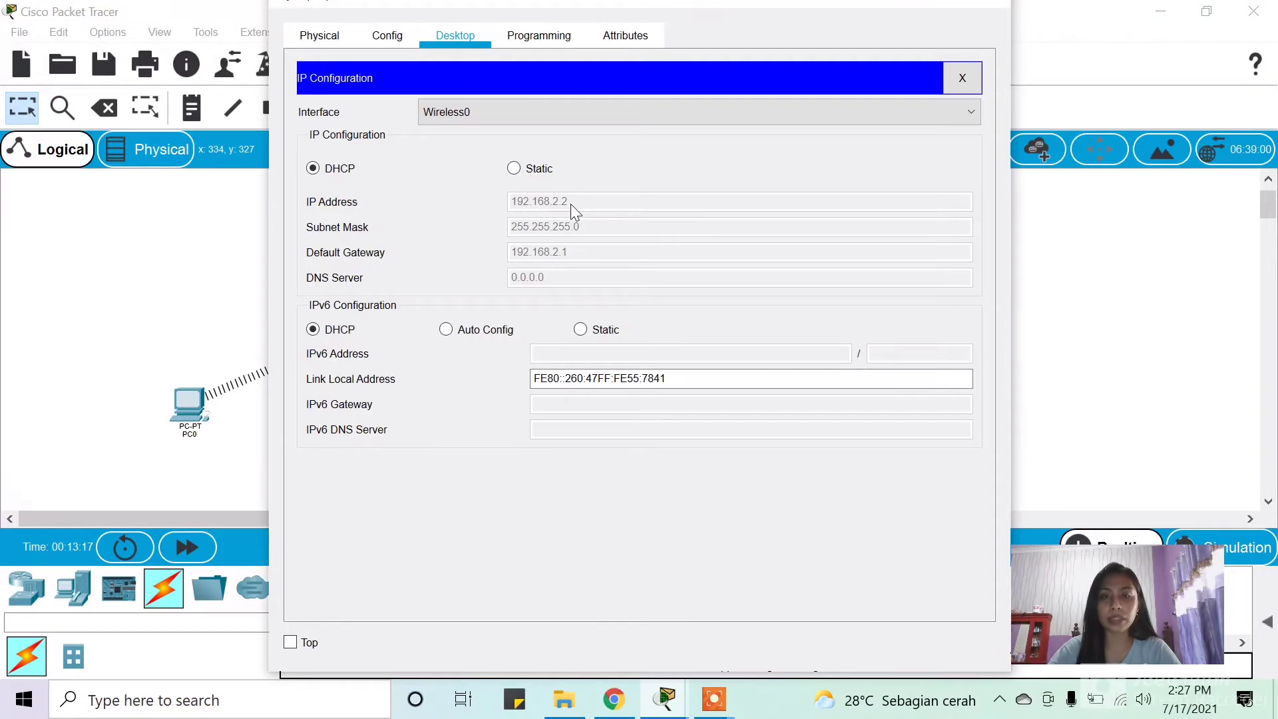
click(1004, 7)
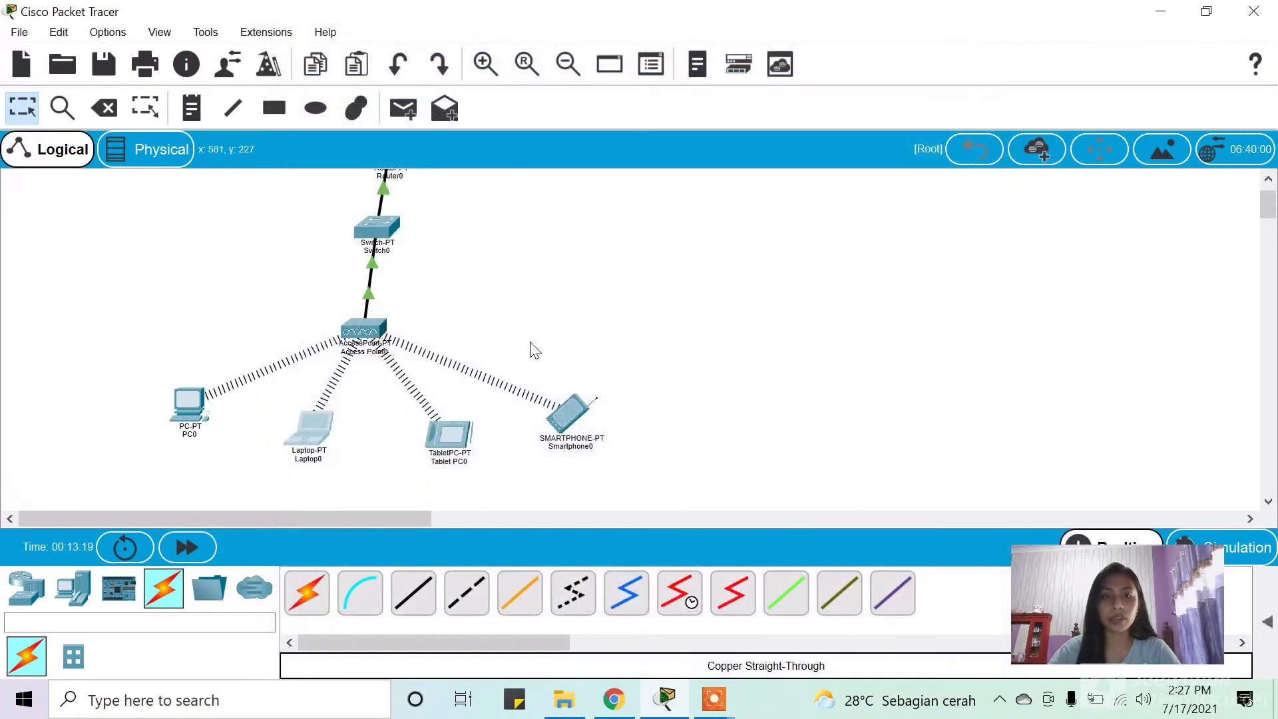
Step: Check the IP address that Tablet PC0 receives through DHCP in its IP Configuration
click(447, 433)
click(458, 38)
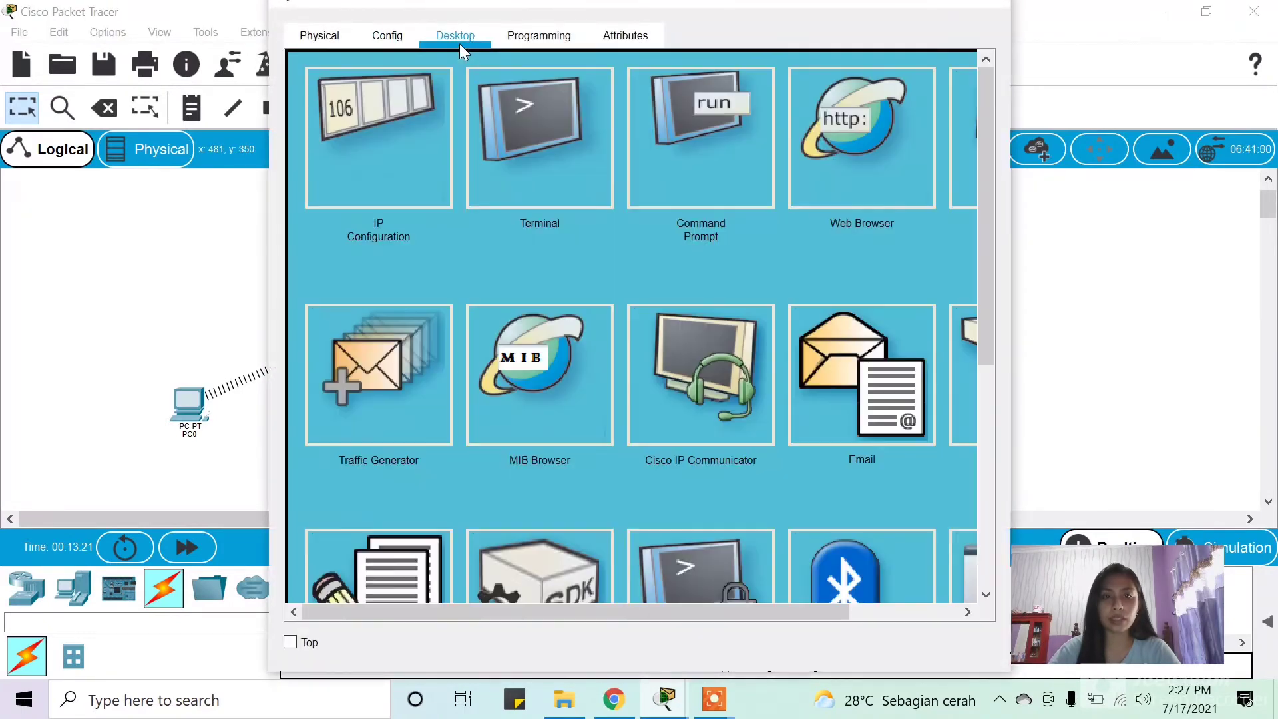
click(391, 157)
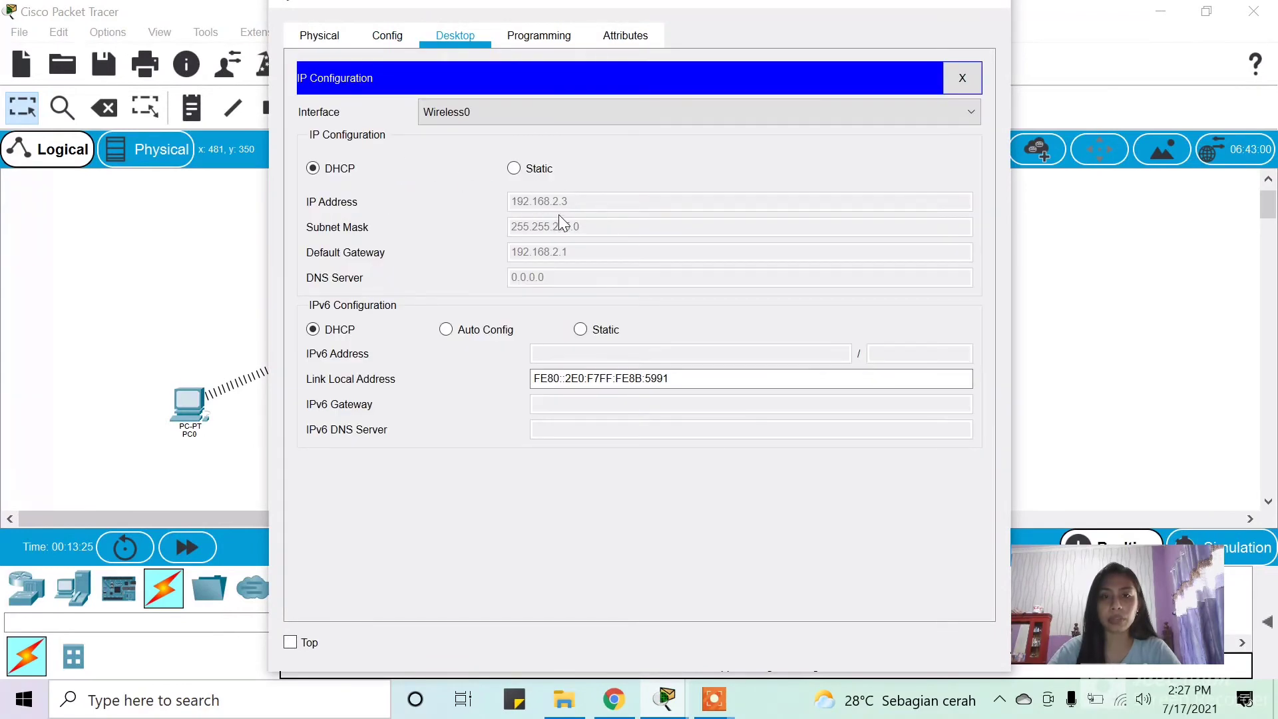
click(980, 6)
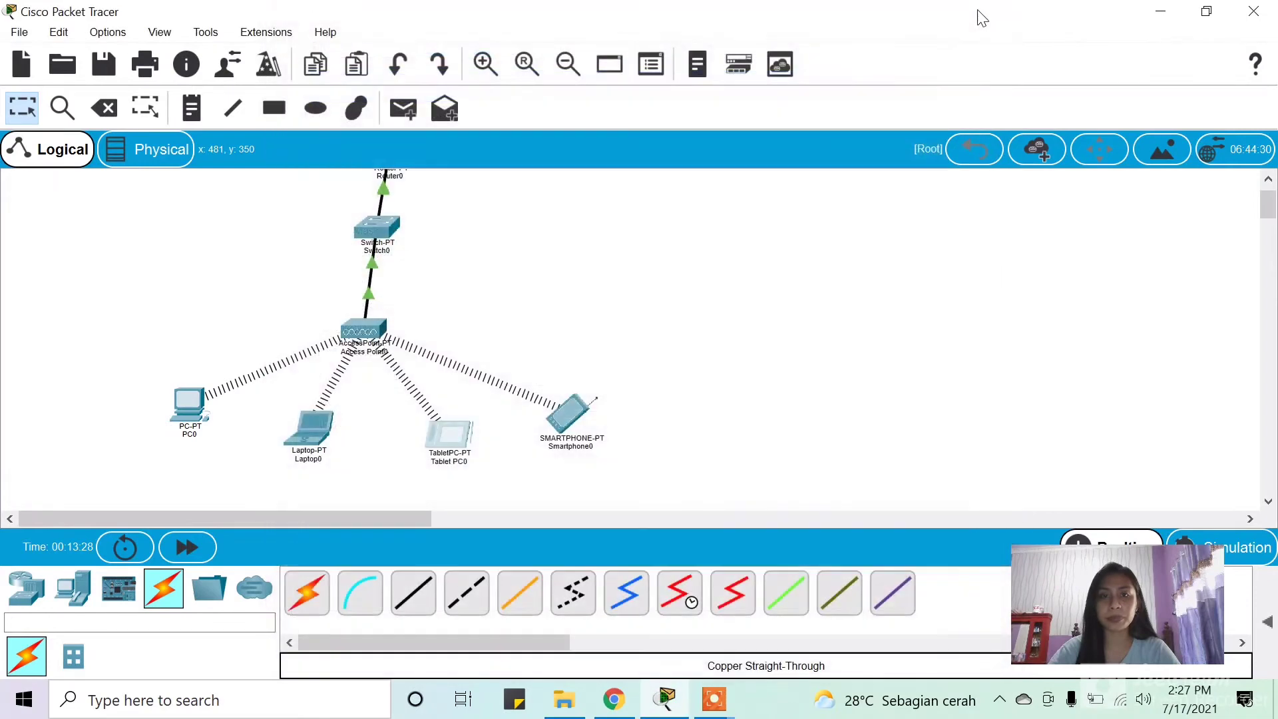
Step: Check the IP address that Smartphone0 receives through DHCP in its IP Configuration
click(585, 407)
click(452, 41)
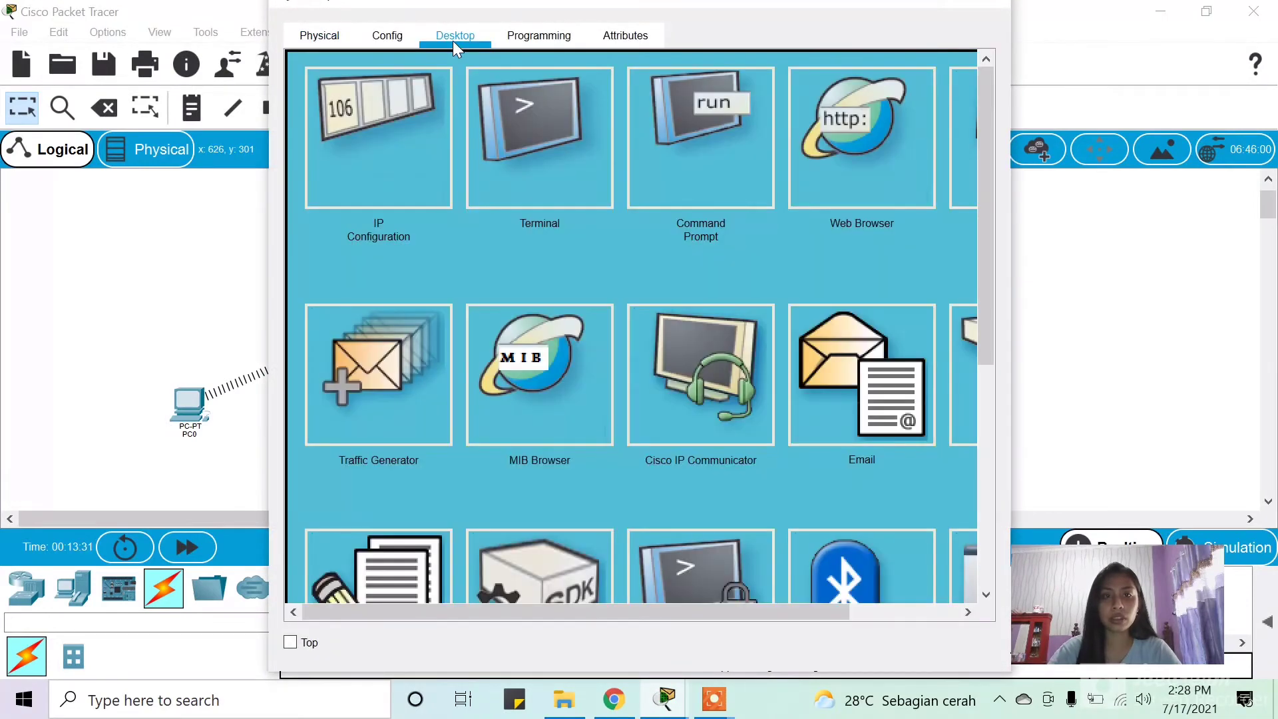
click(418, 120)
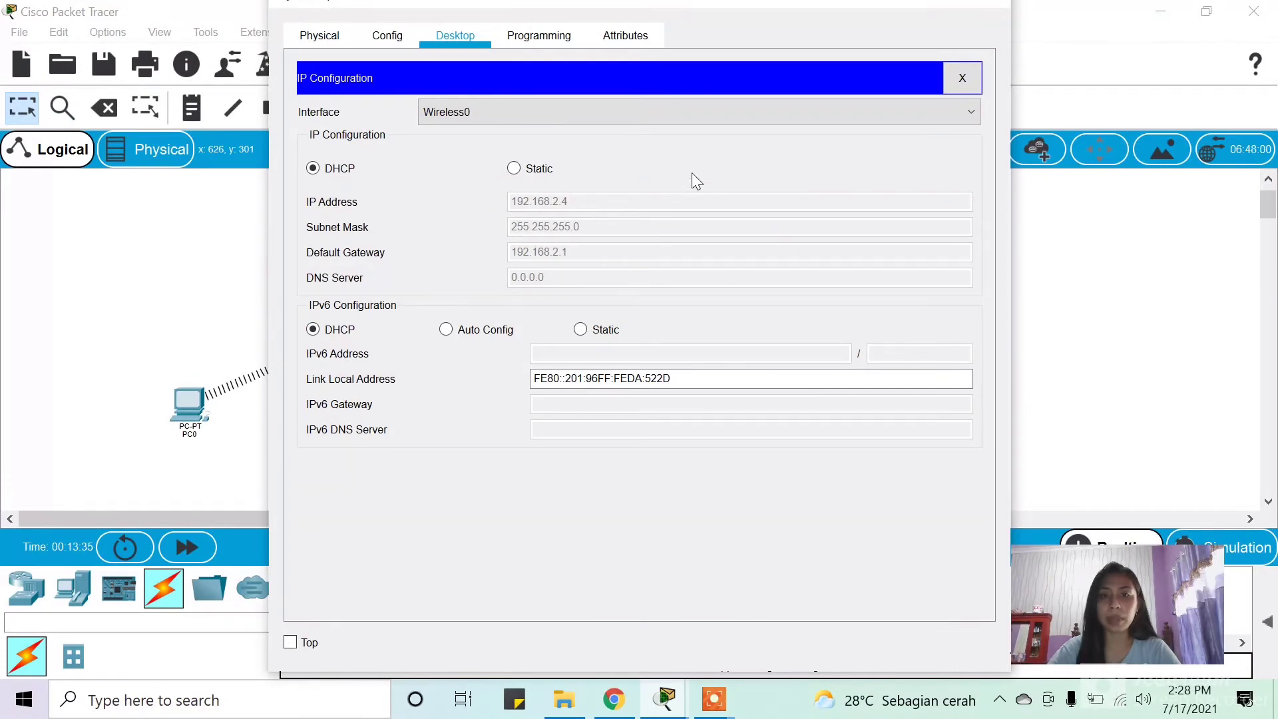
click(985, 6)
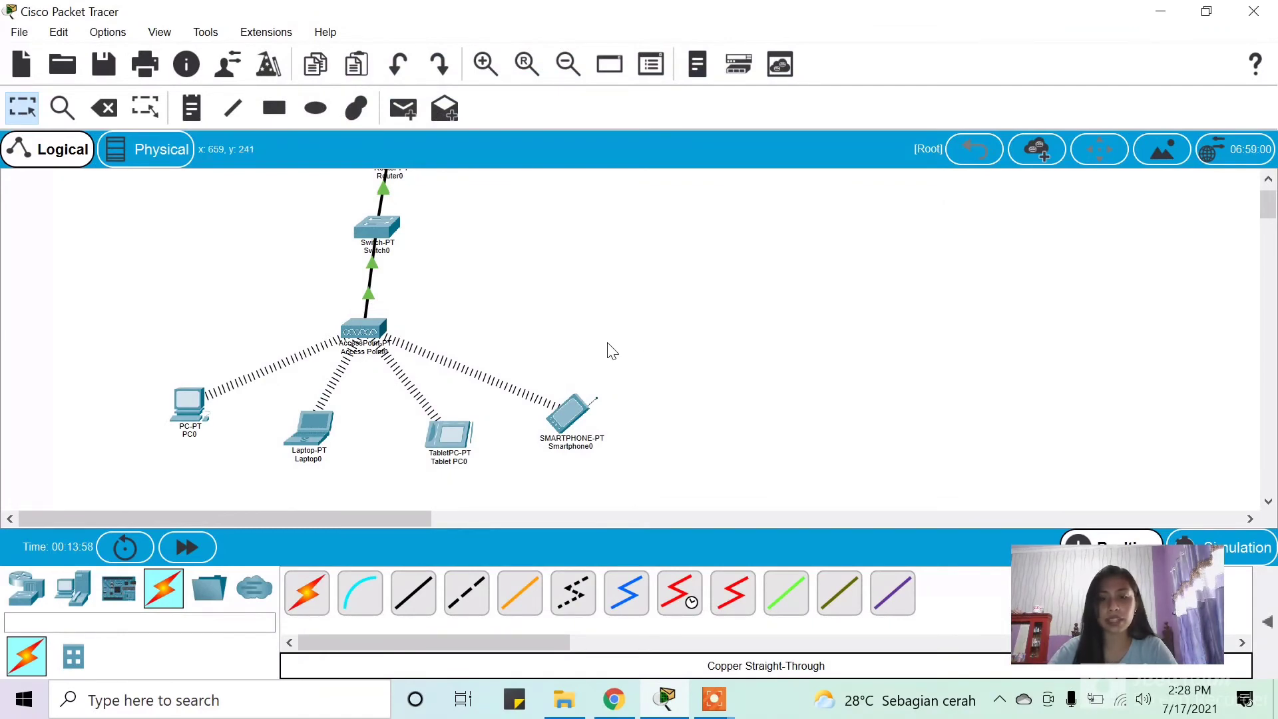
Step: Change the SSID of Access Point0's Port 1 to LABCOM1
scroll(446, 342, up, 2)
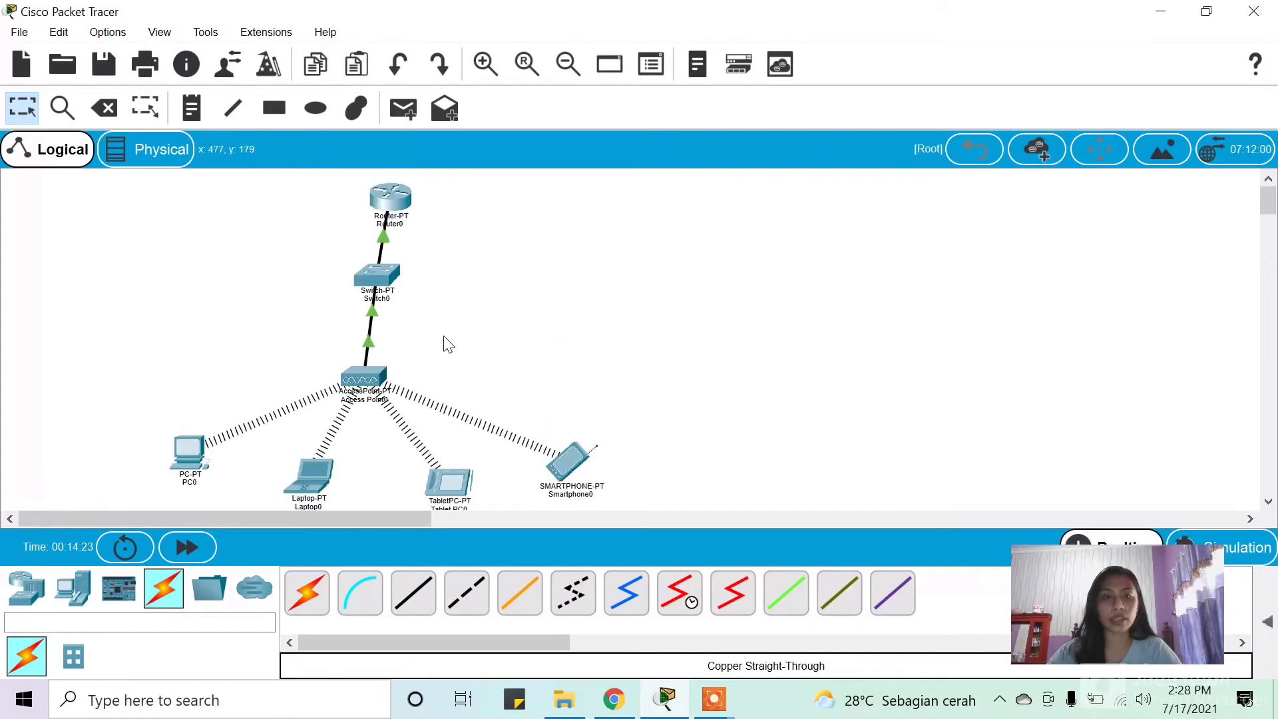
click(370, 377)
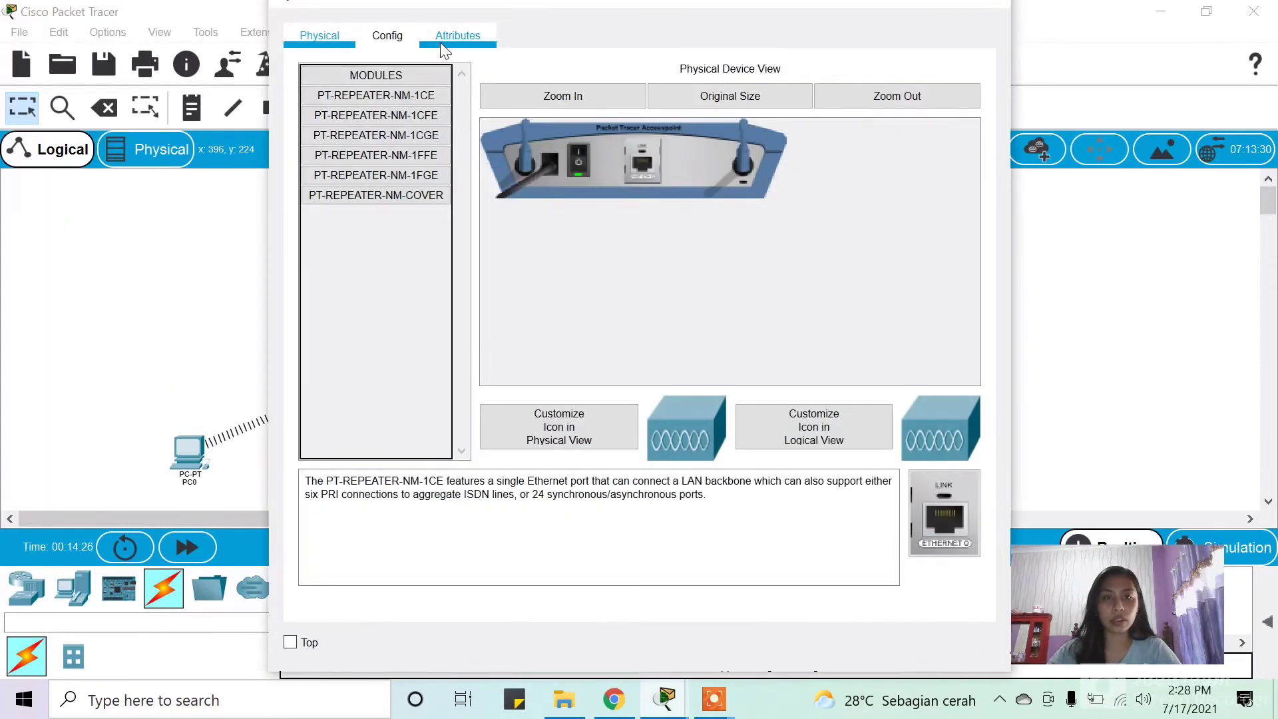
click(399, 33)
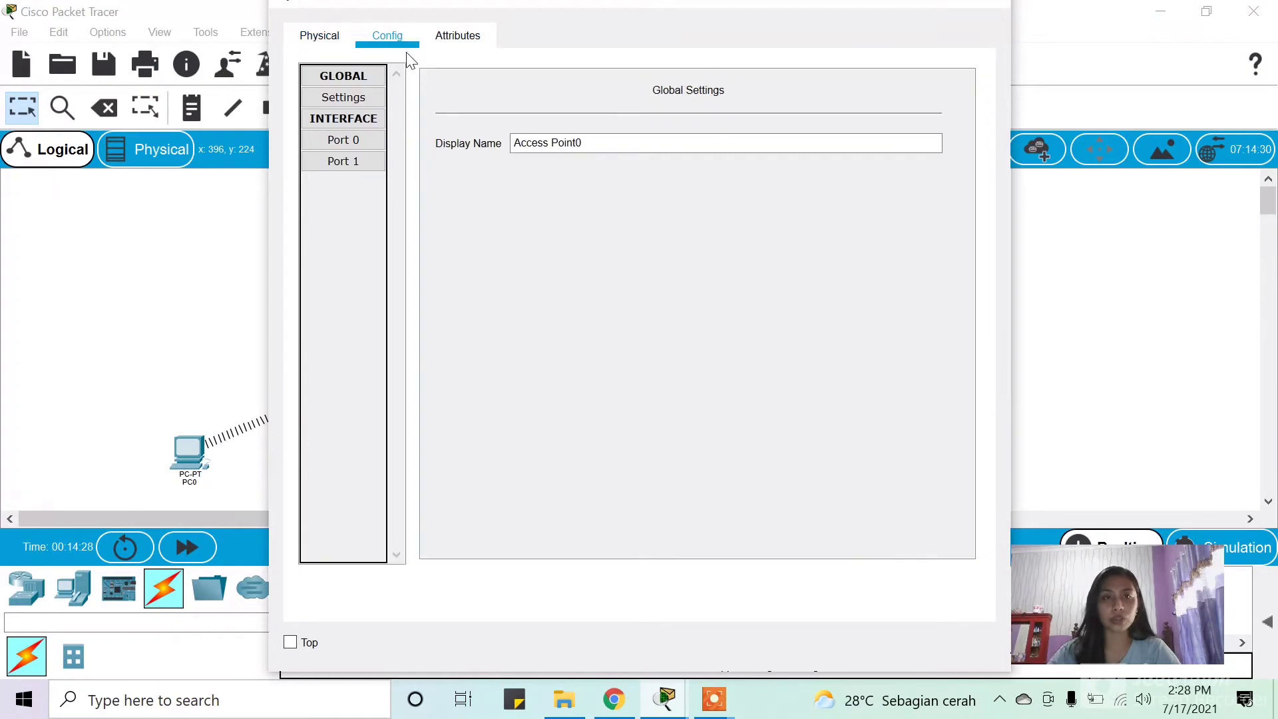
click(361, 142)
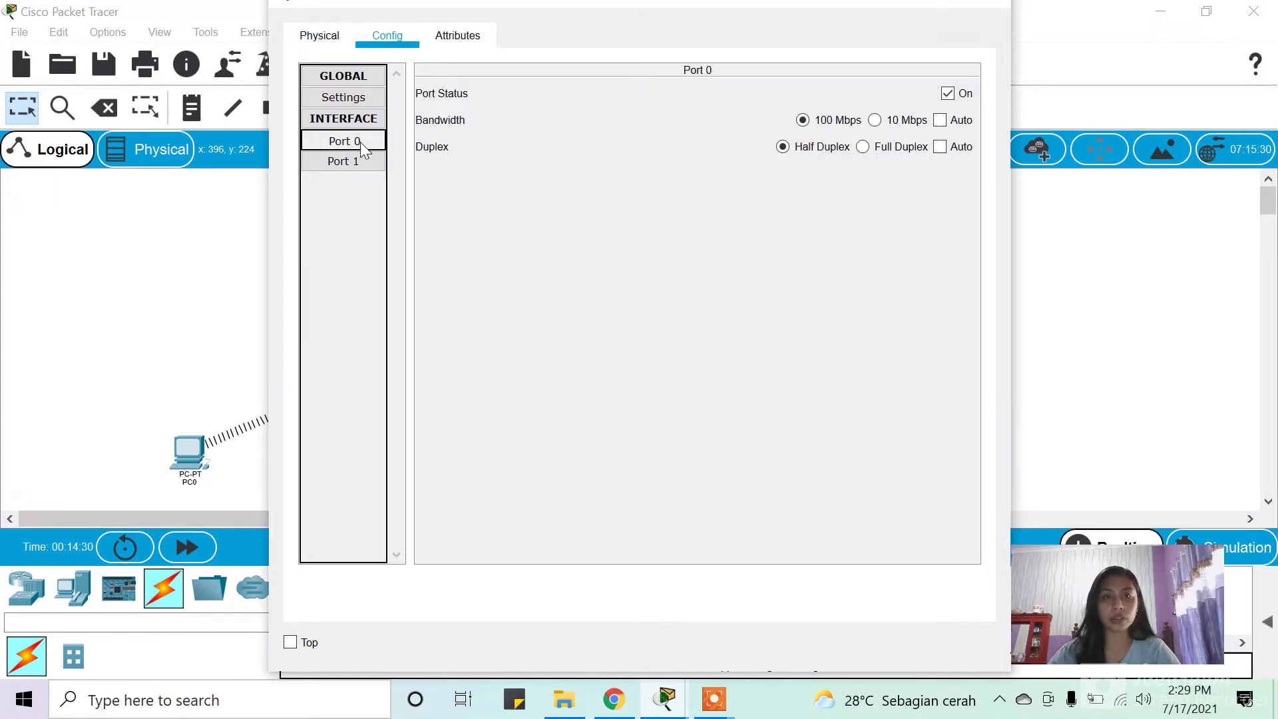
click(354, 162)
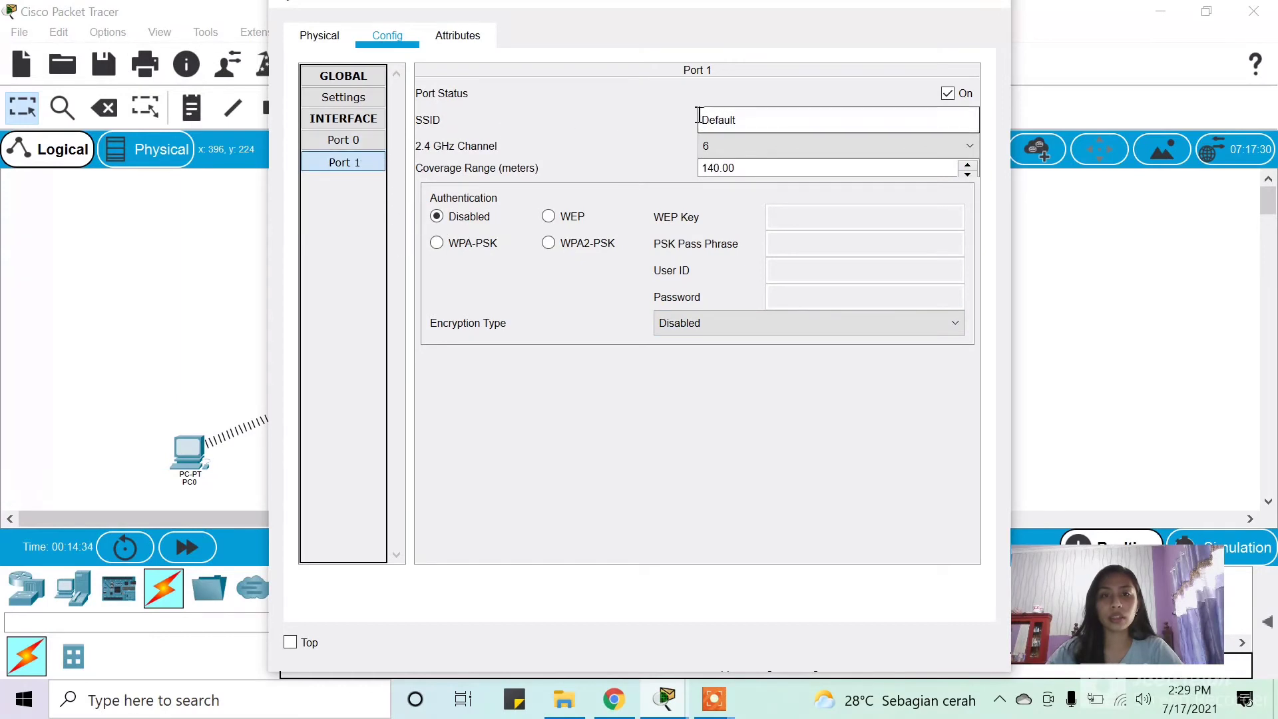
double_click(767, 122)
click(821, 119)
drag(820, 119, 662, 117)
text(LABCOM1)
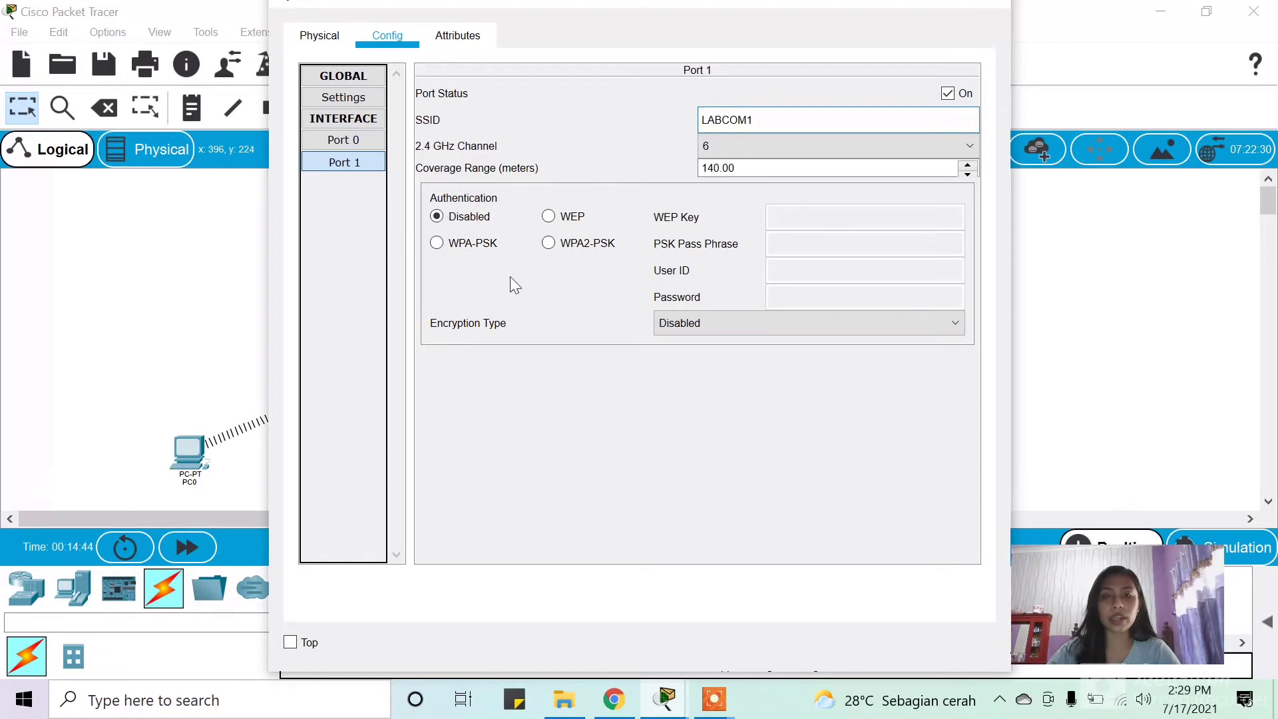
Step: Secure Access Point0's Port 1 with WPA2-PSK authentication, enter the PSK pass phrase and close the device window
click(581, 250)
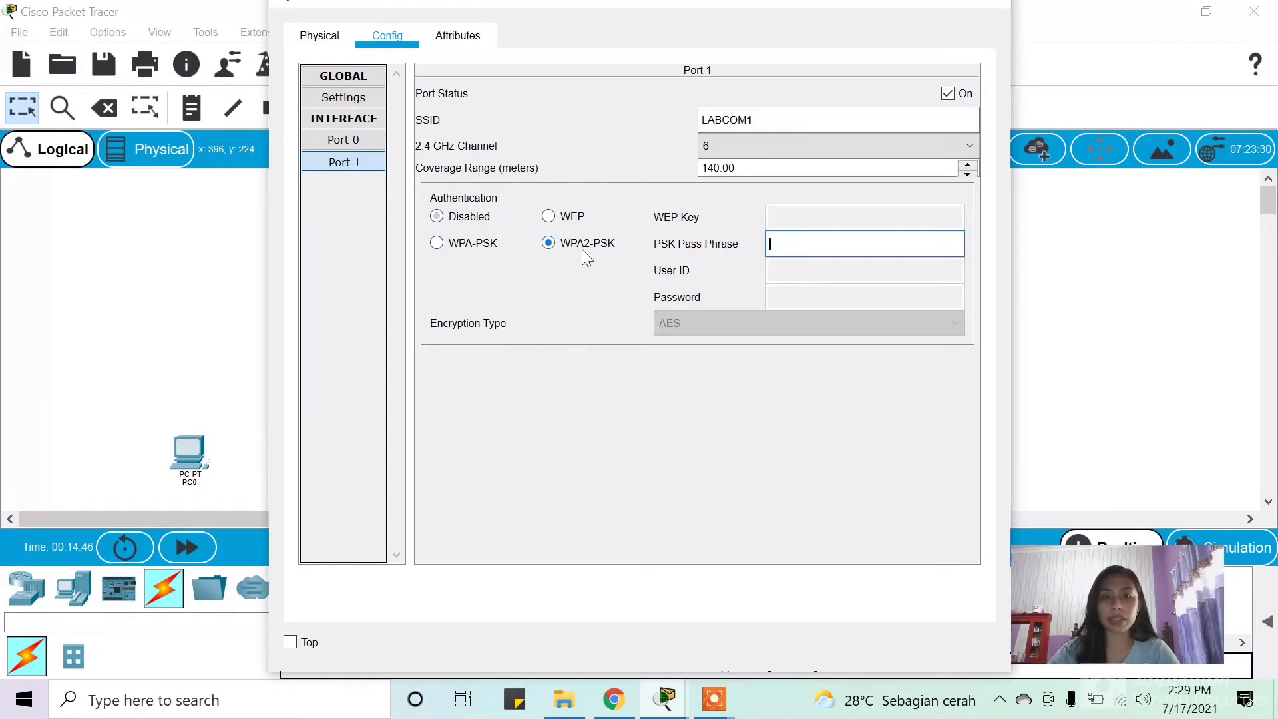
click(819, 243)
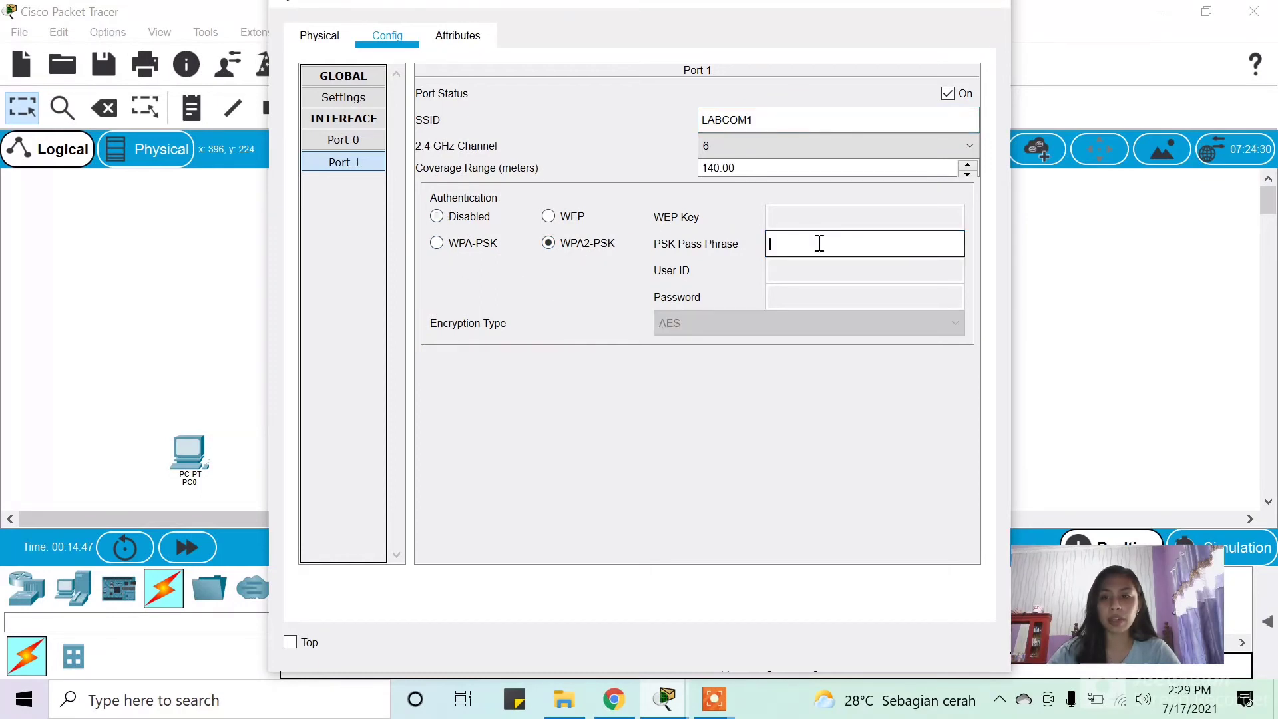
text(COM)
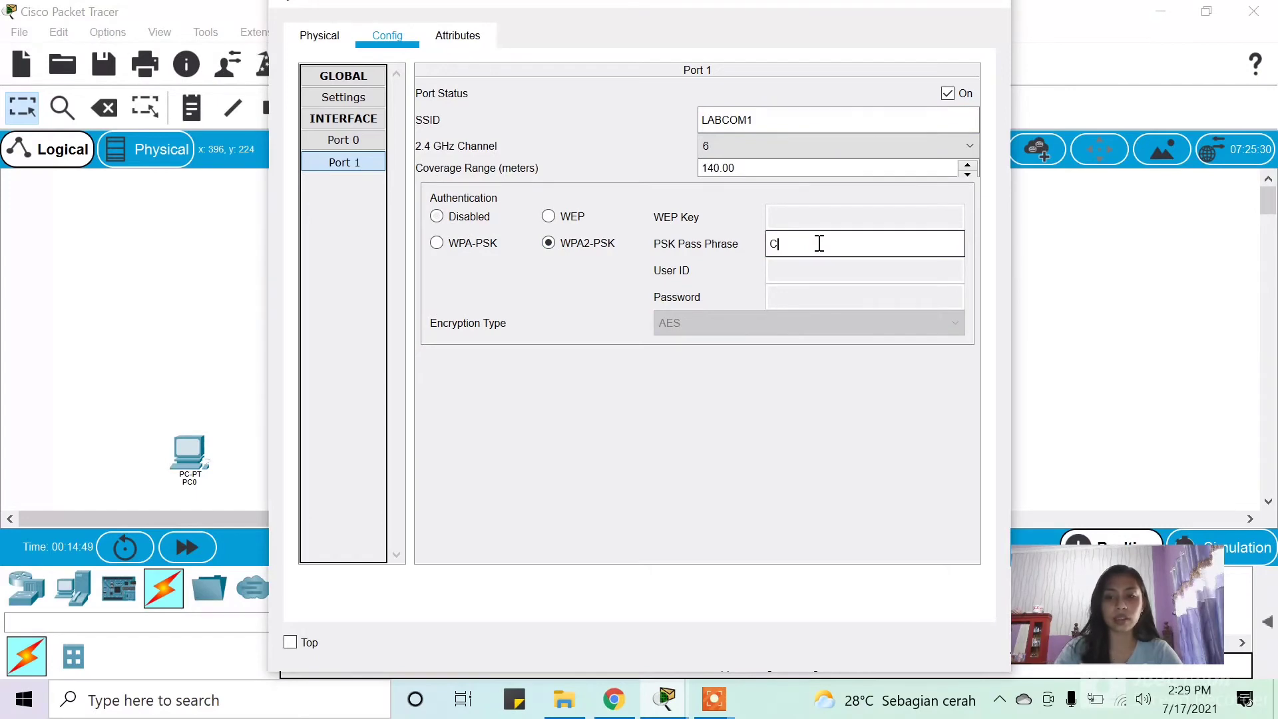
key(BackSpace)
key(BackSpace)
key(BackSpace)
text(computerc)
text(ke)
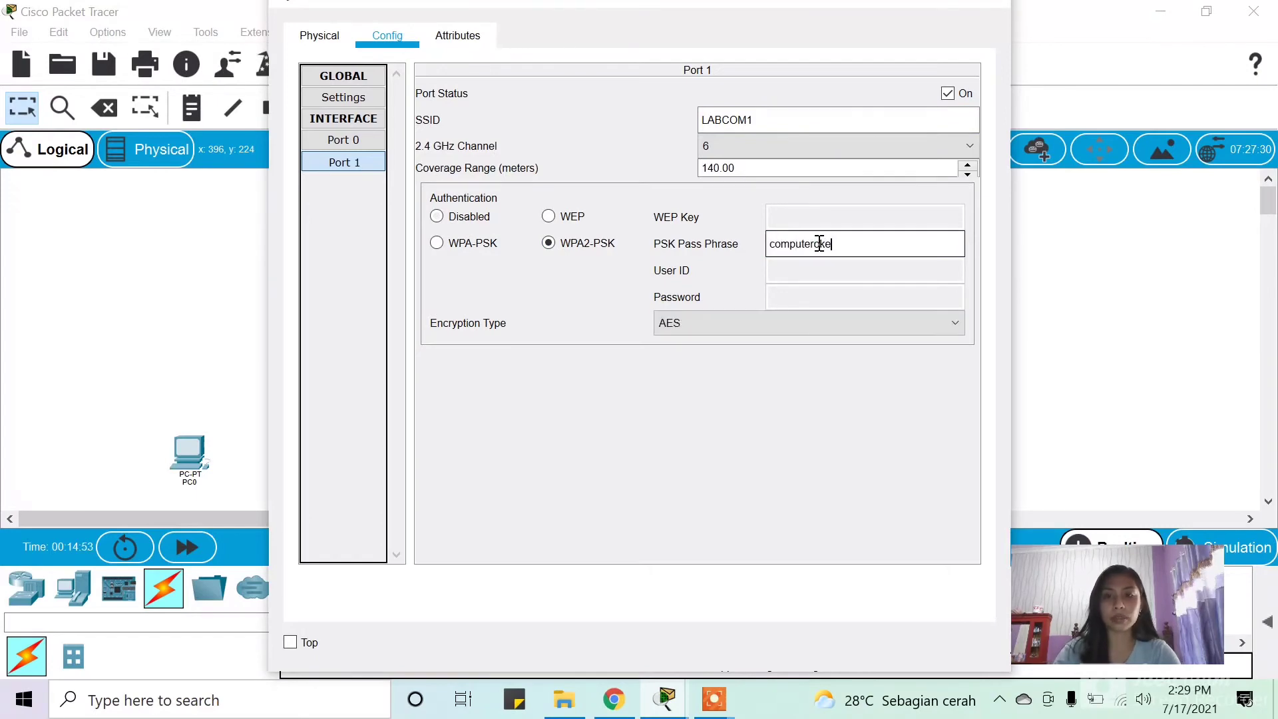
click(987, 4)
Step: Set the SSID of PC0's Wireless0 interface to LABCOM1
scroll(629, 287, down, 1)
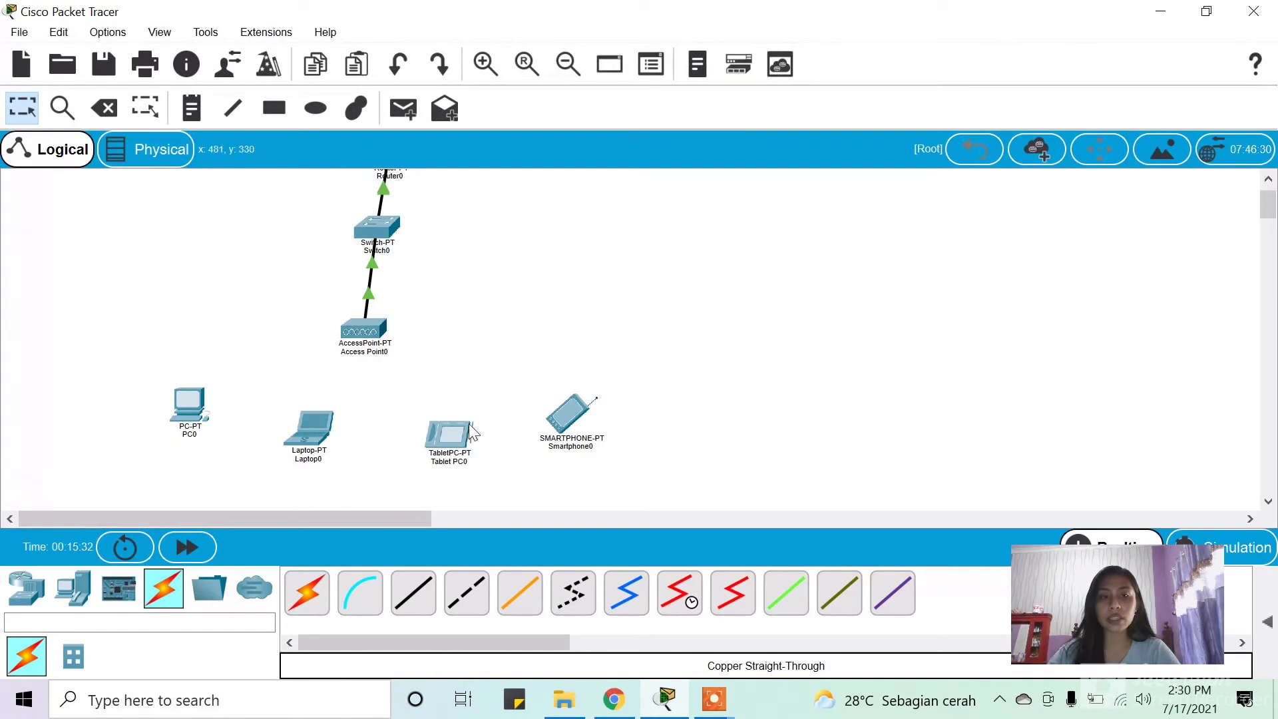
click(191, 413)
click(329, 41)
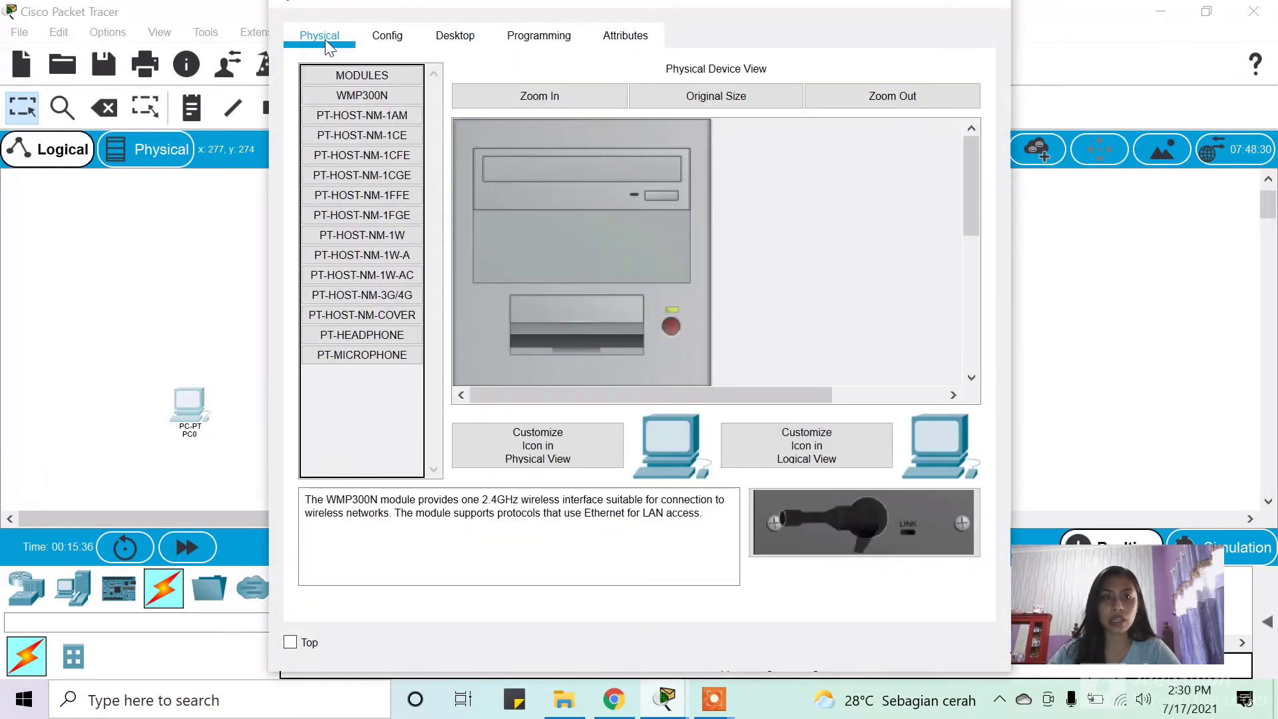
click(388, 42)
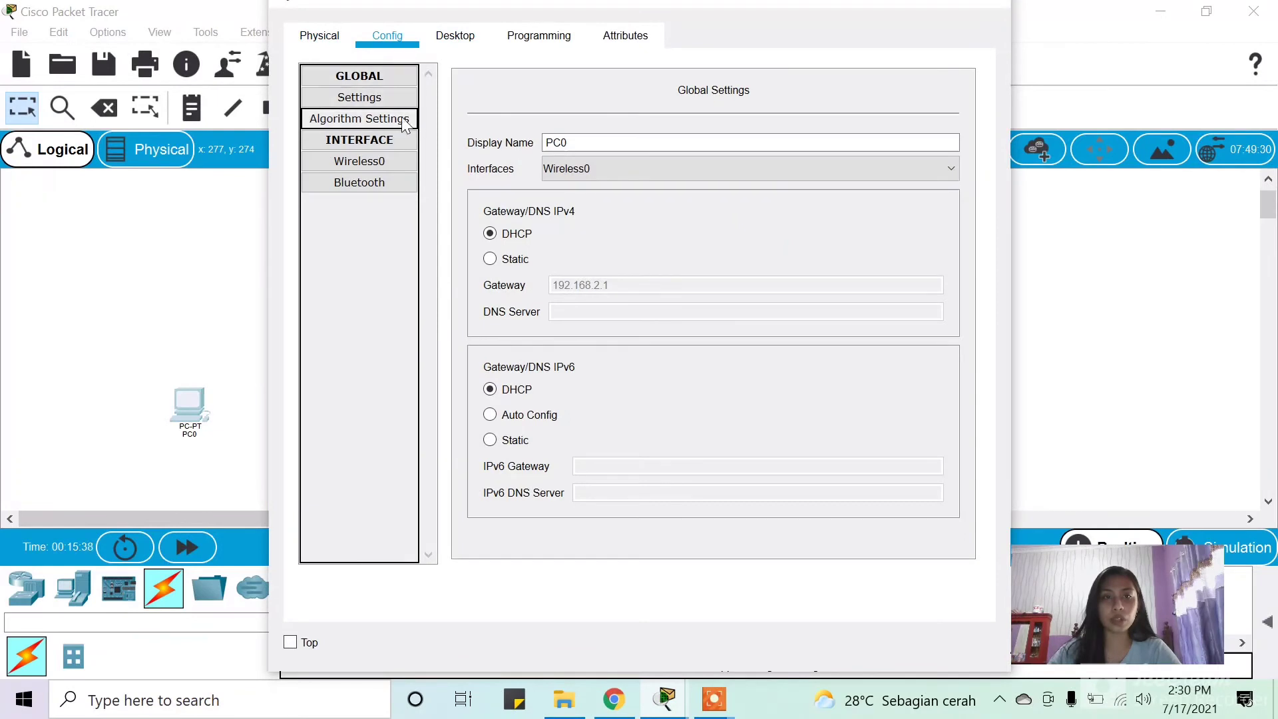
click(405, 160)
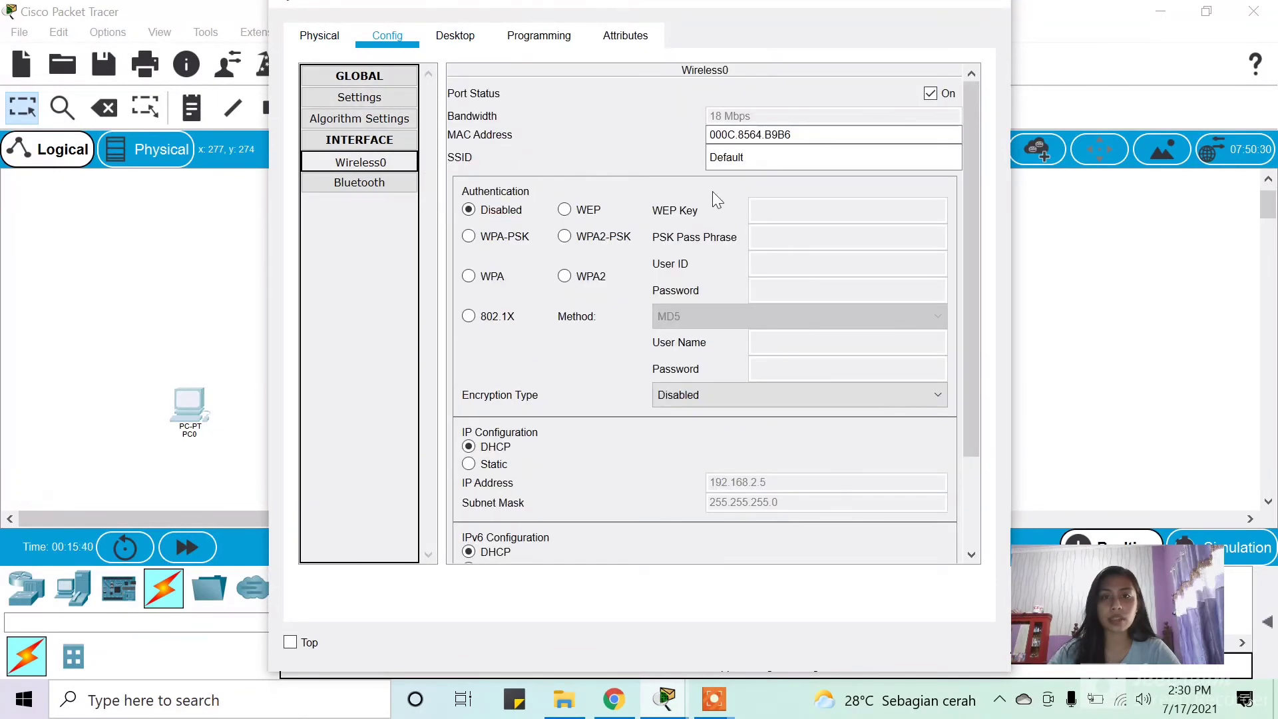
drag(755, 160, 663, 159)
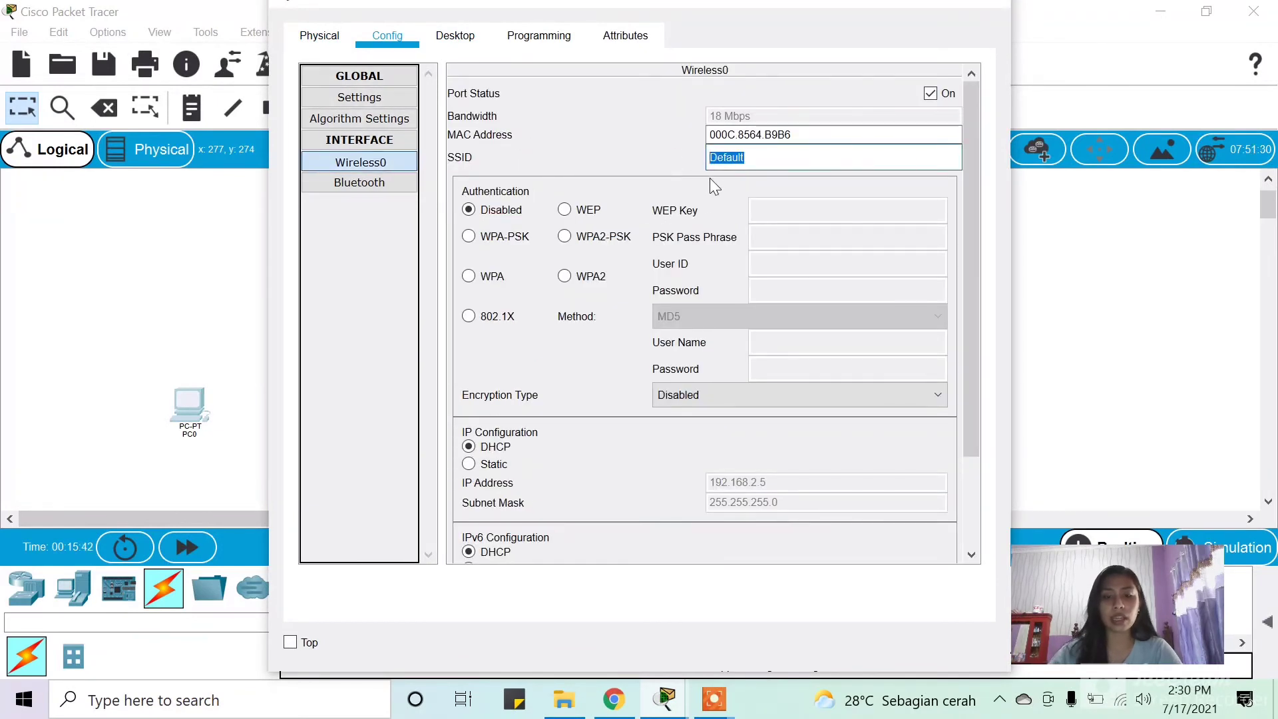
text(LABCOM1)
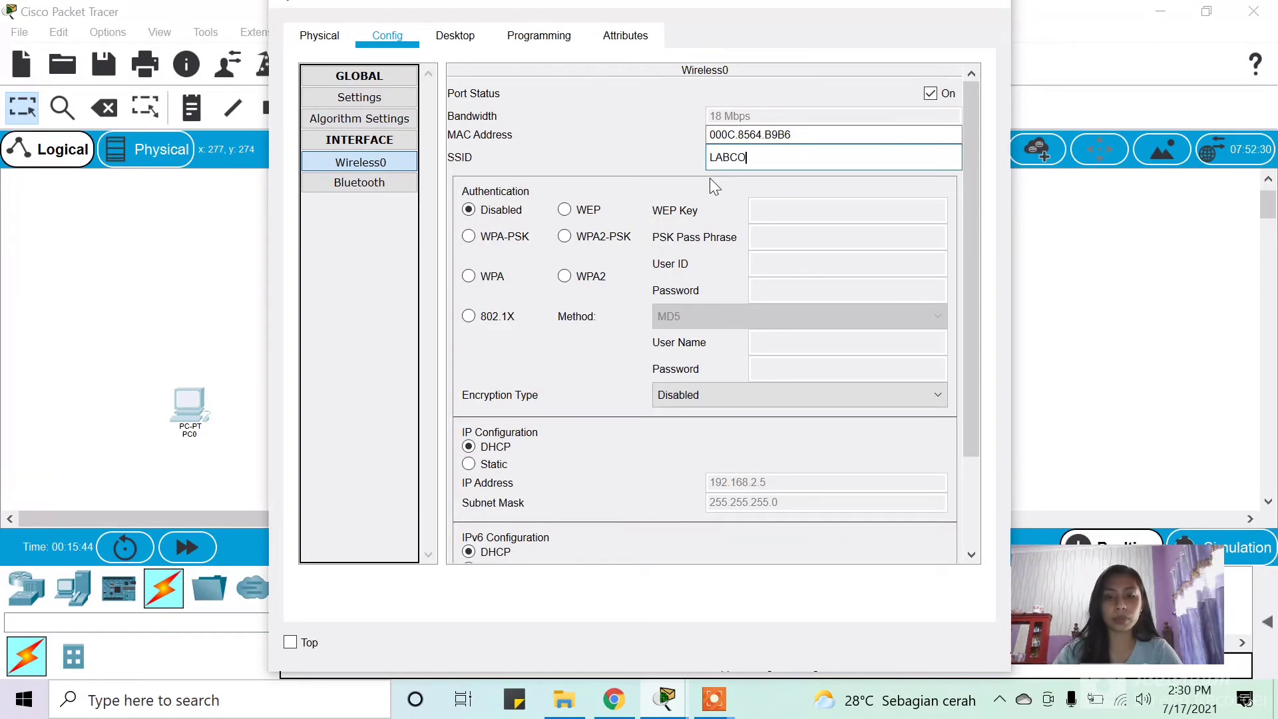
Step: Set PC0's wireless authentication to WPA2-PSK, enter the access point's PSK pass phrase and close the device window
click(601, 239)
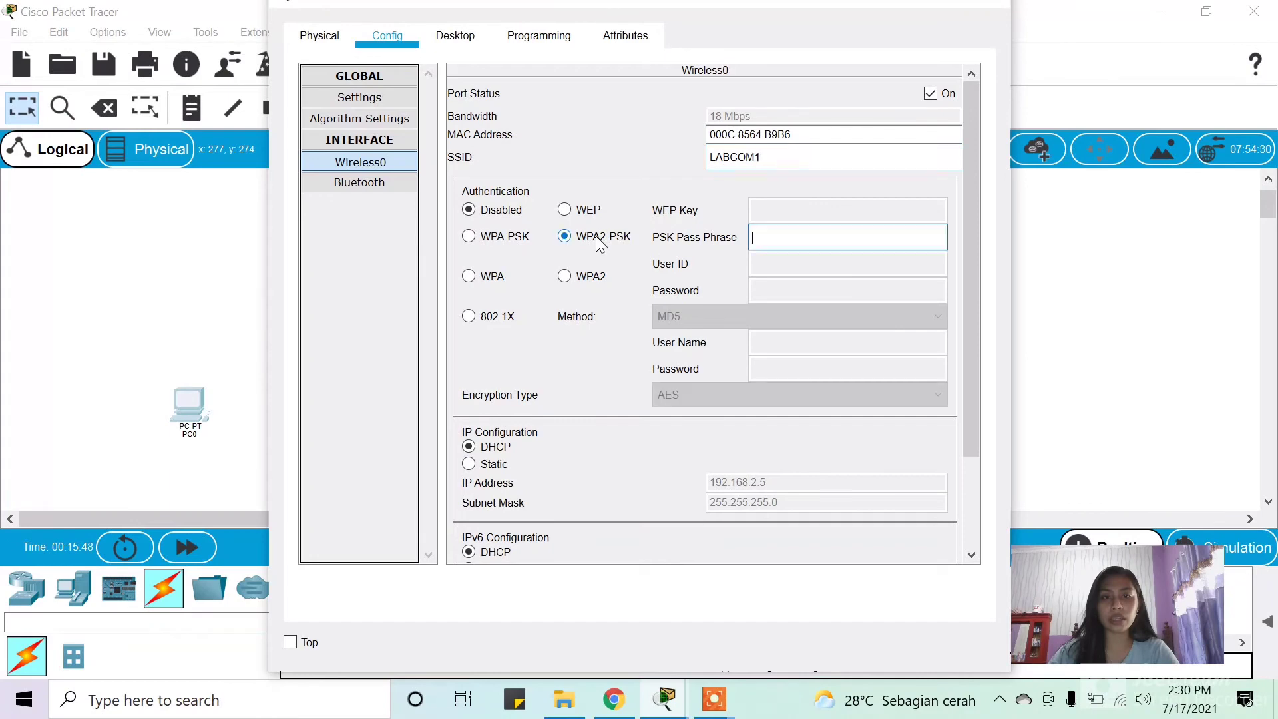
click(829, 241)
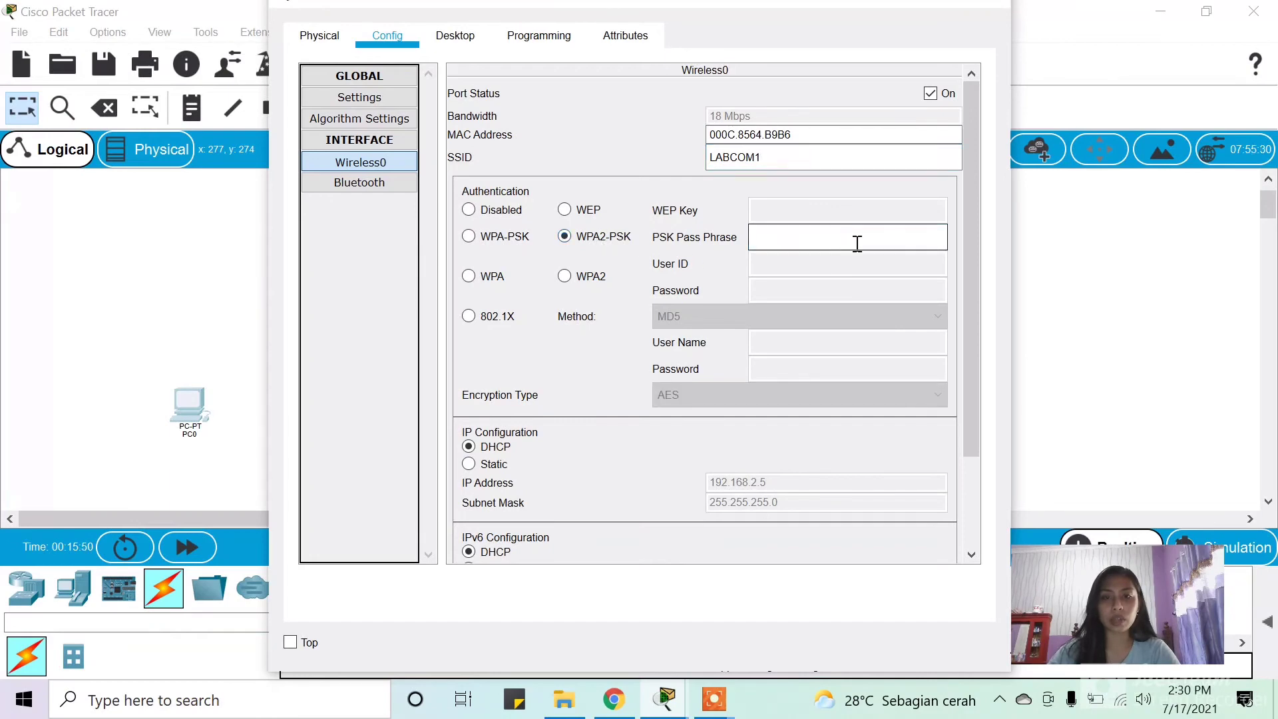
text(computeroke)
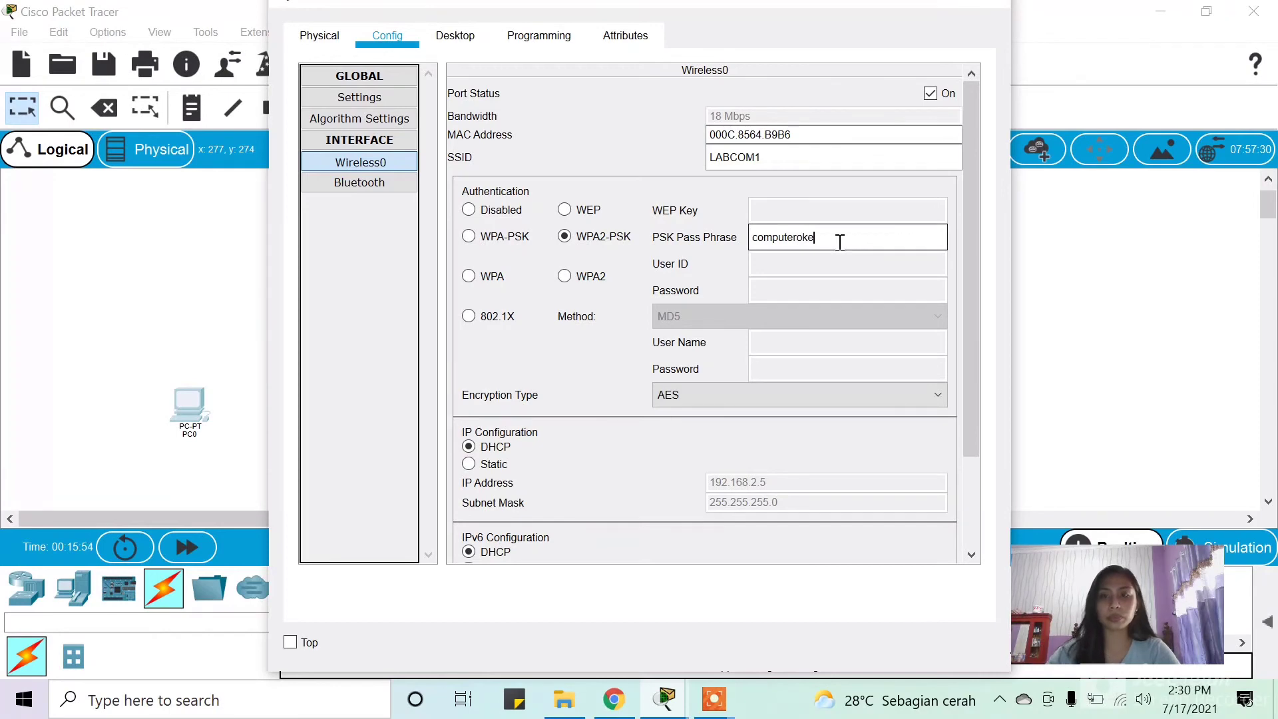
click(991, 8)
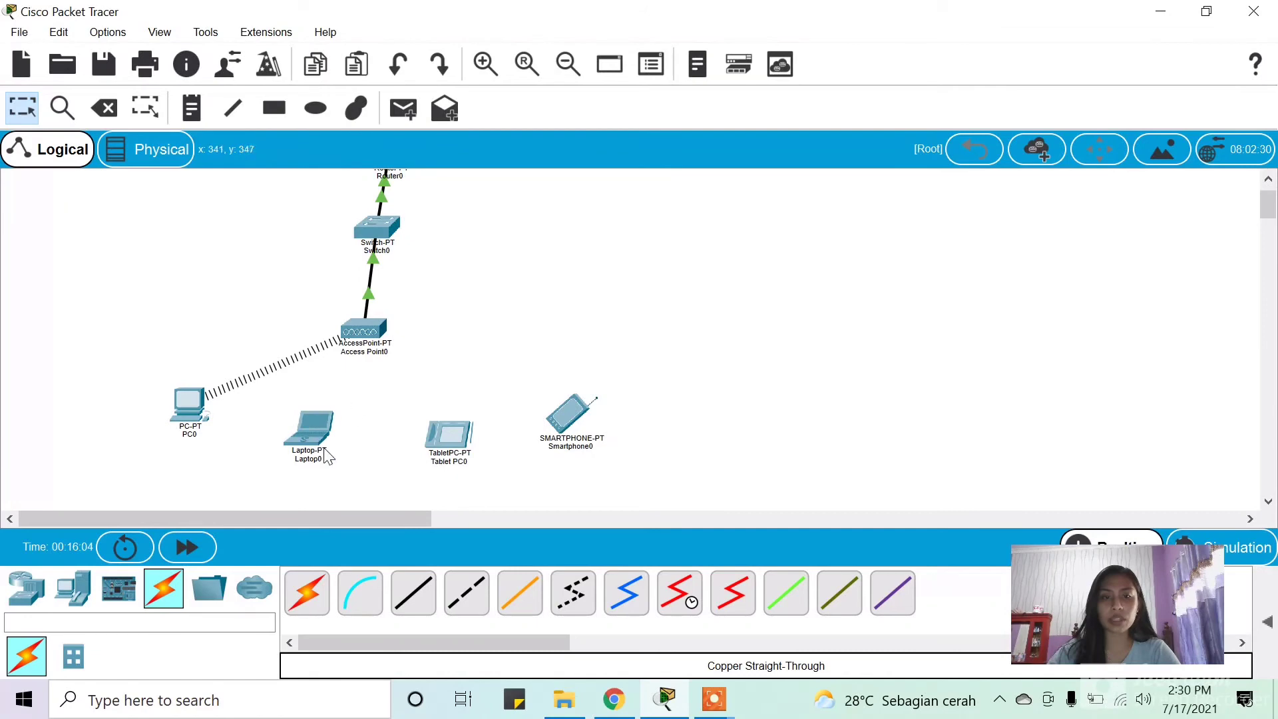
Step: Set the SSID of Laptop0's Wireless0 interface to LABCOM1
click(298, 444)
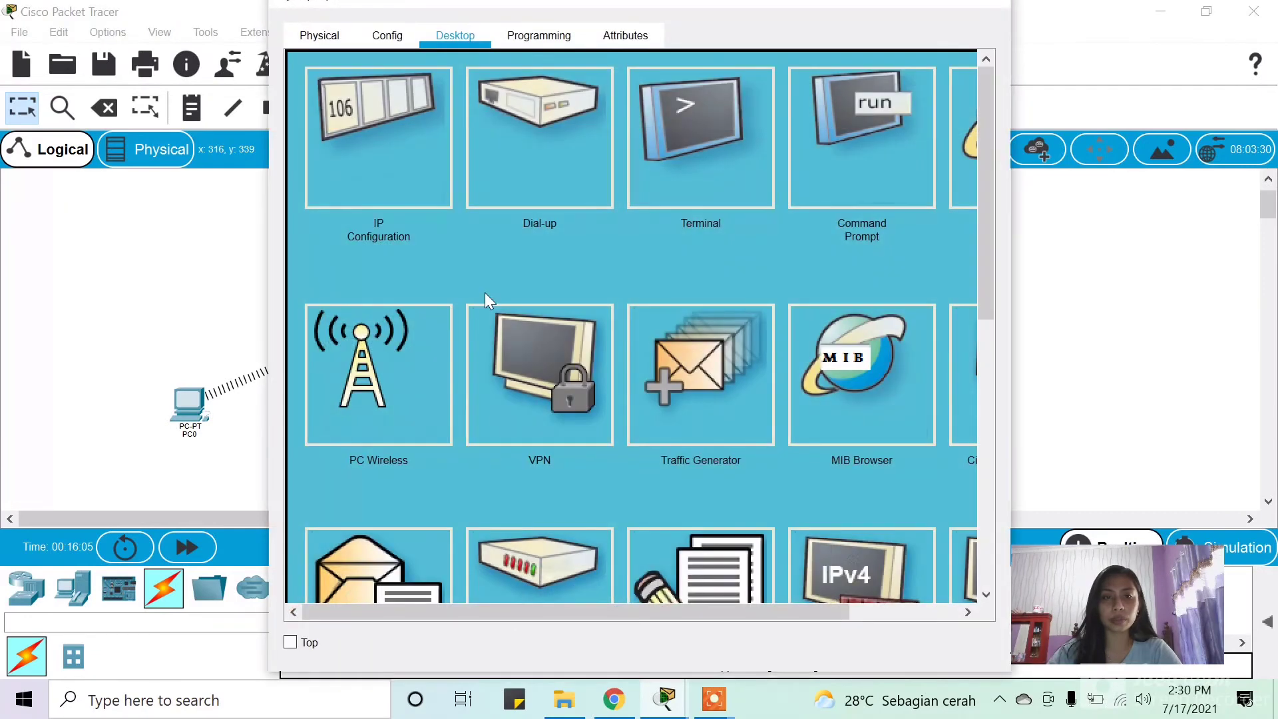
click(402, 41)
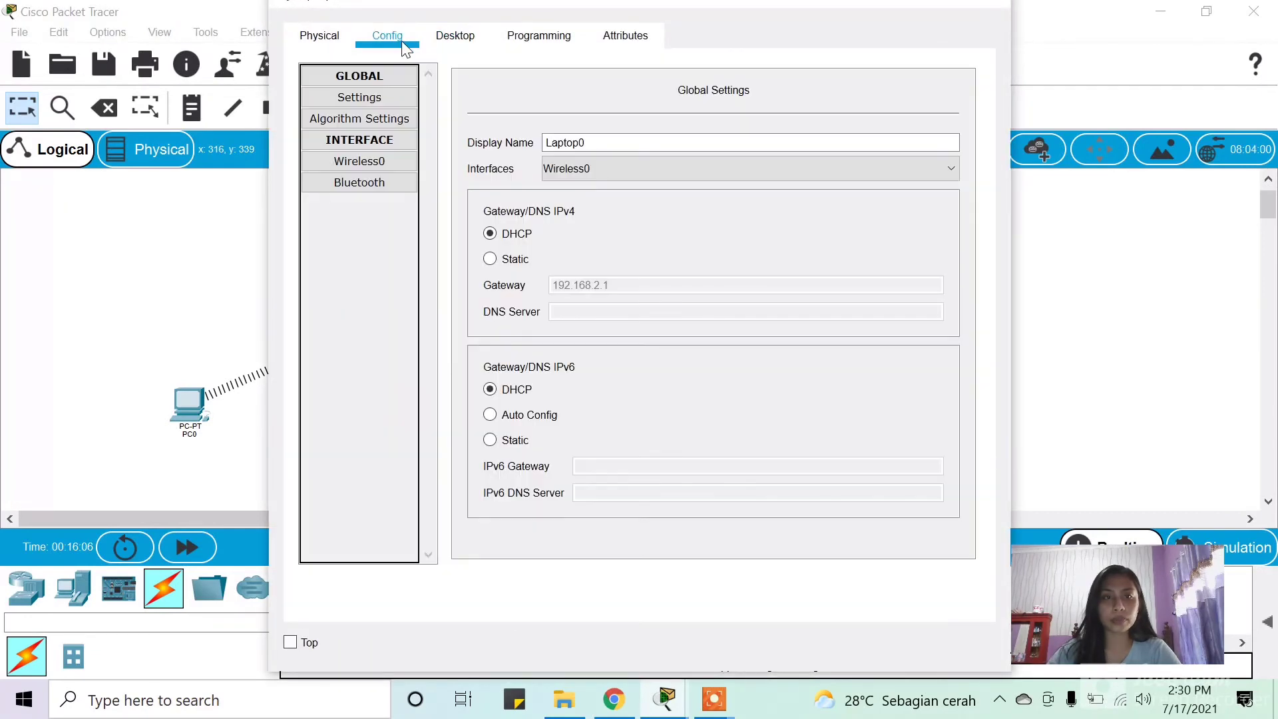
click(389, 161)
drag(771, 159, 641, 149)
text(LABCOM)
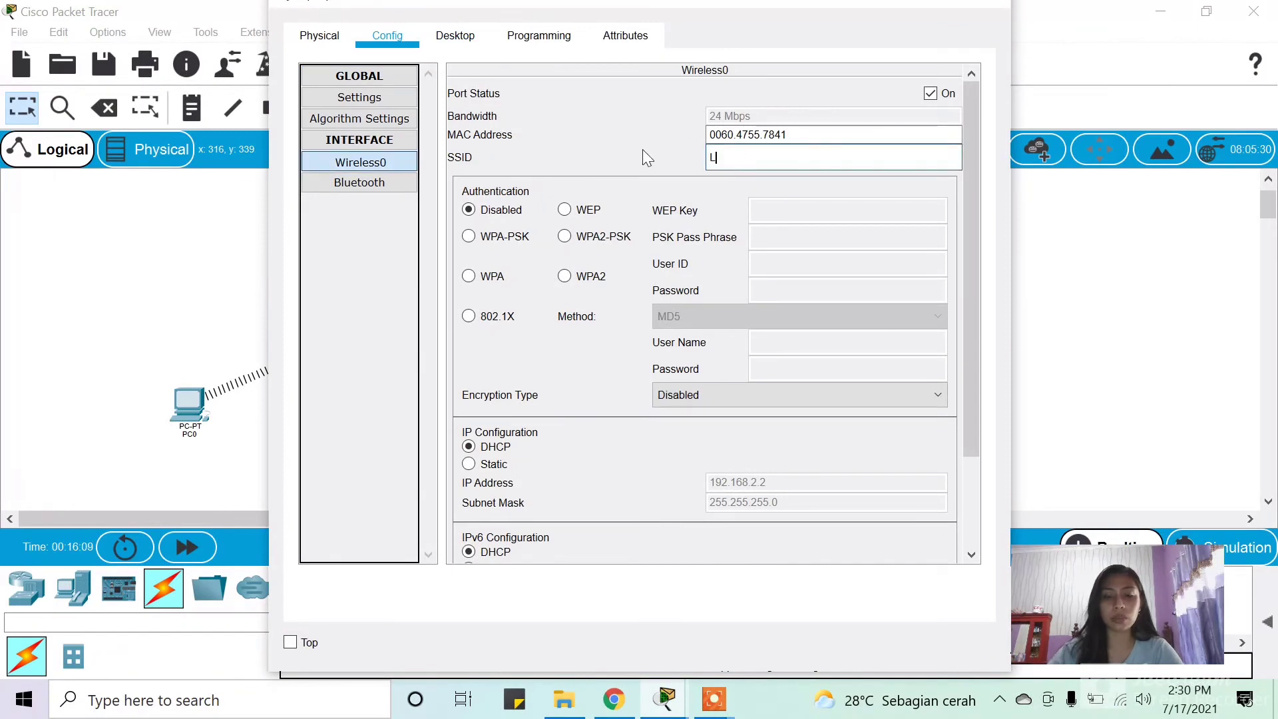
text(1)
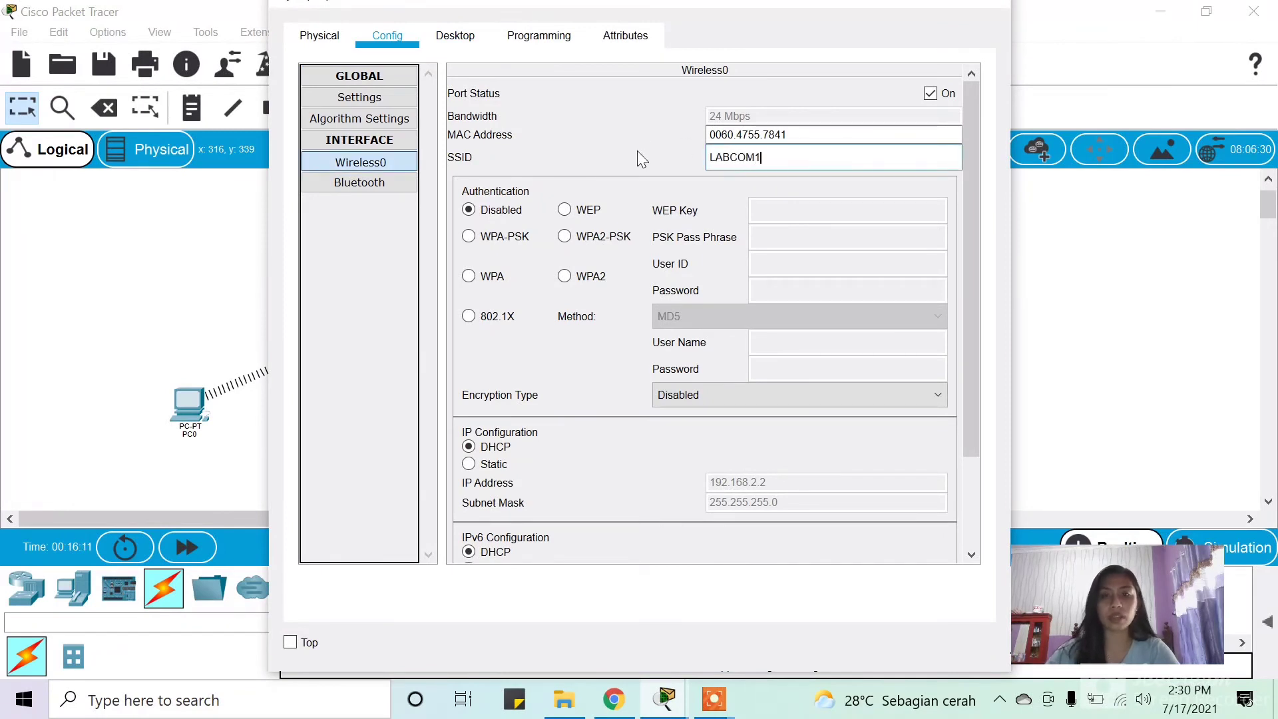
Step: Set Laptop0's wireless authentication to WPA2-PSK, enter the access point's PSK pass phrase and close the device window
click(604, 241)
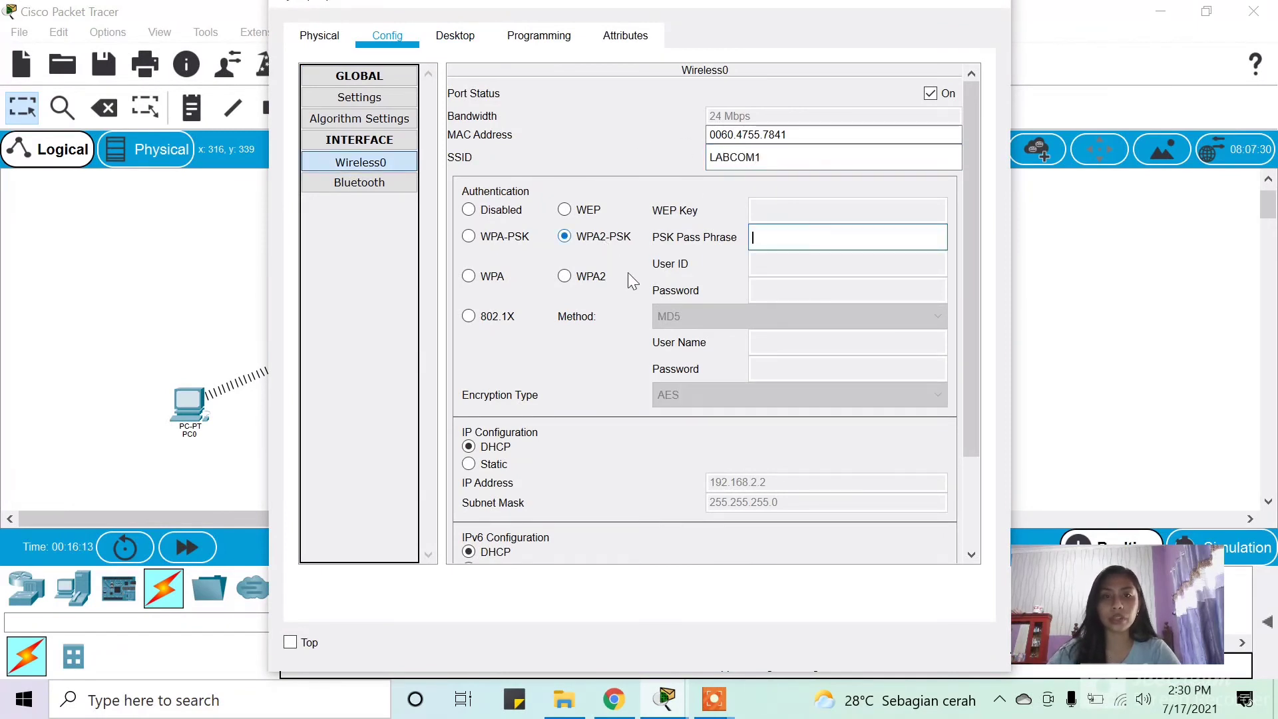
click(816, 235)
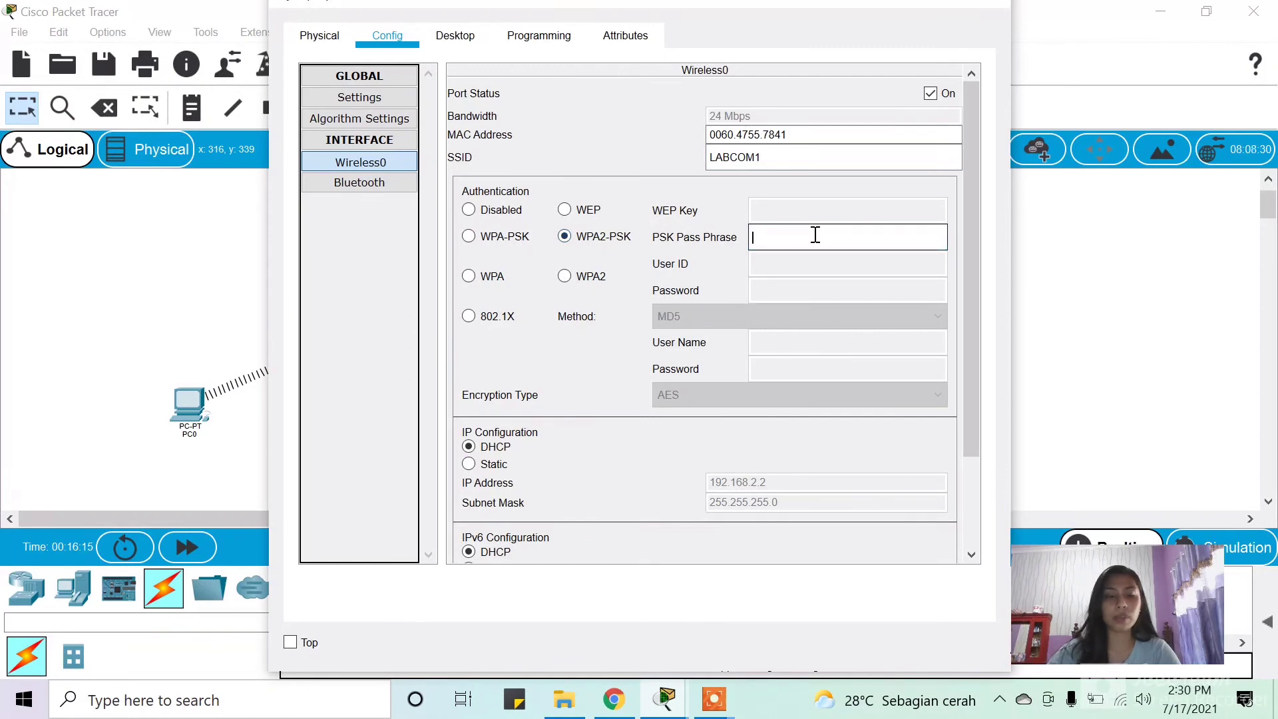
text(comput)
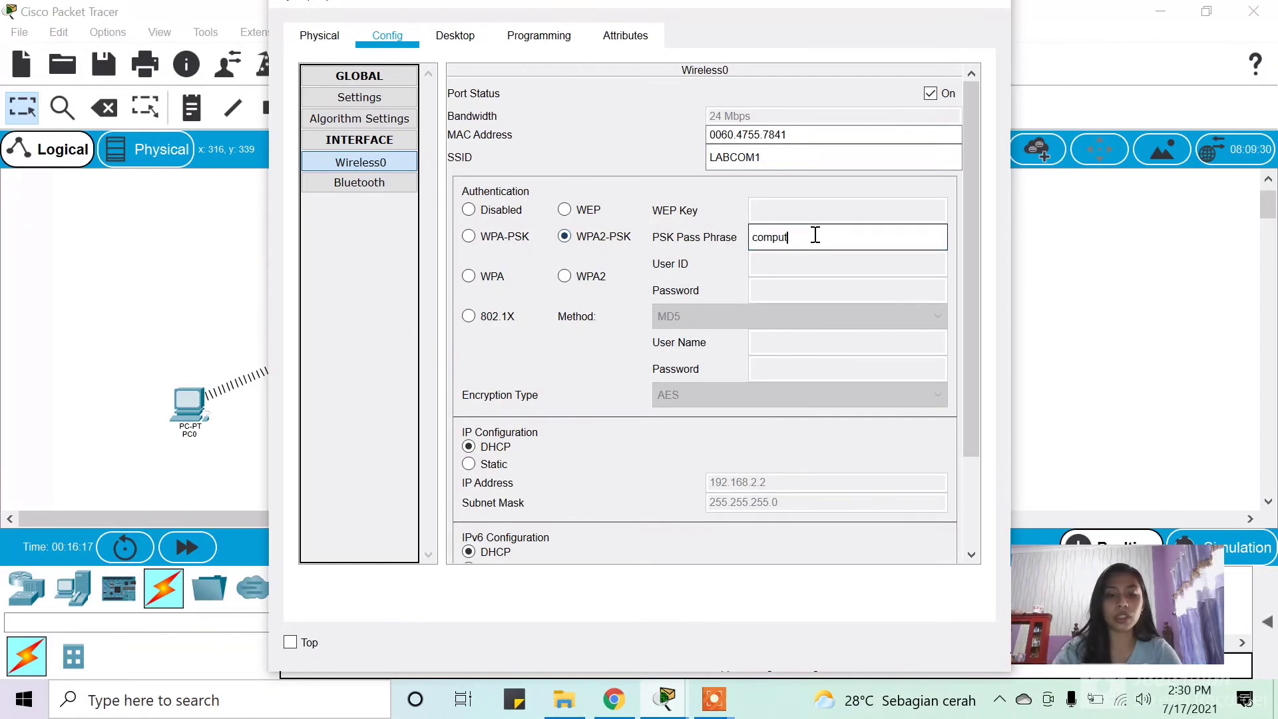
text(eroke)
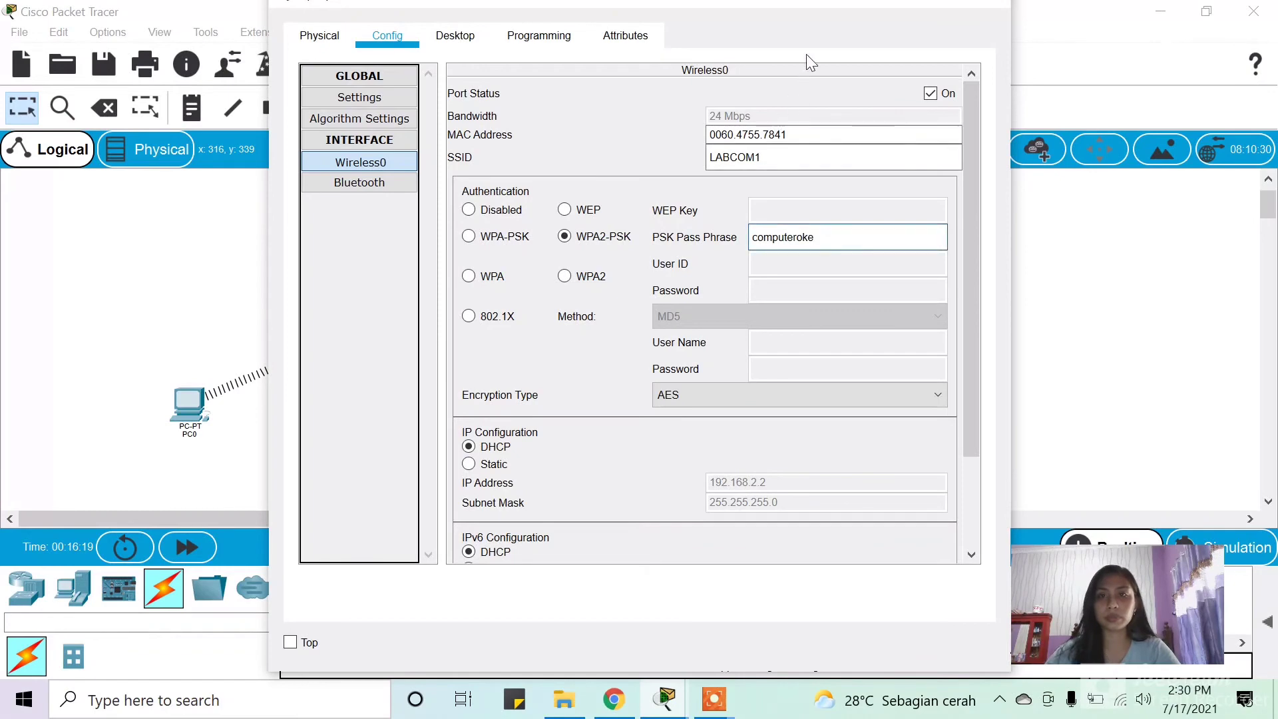
click(992, 8)
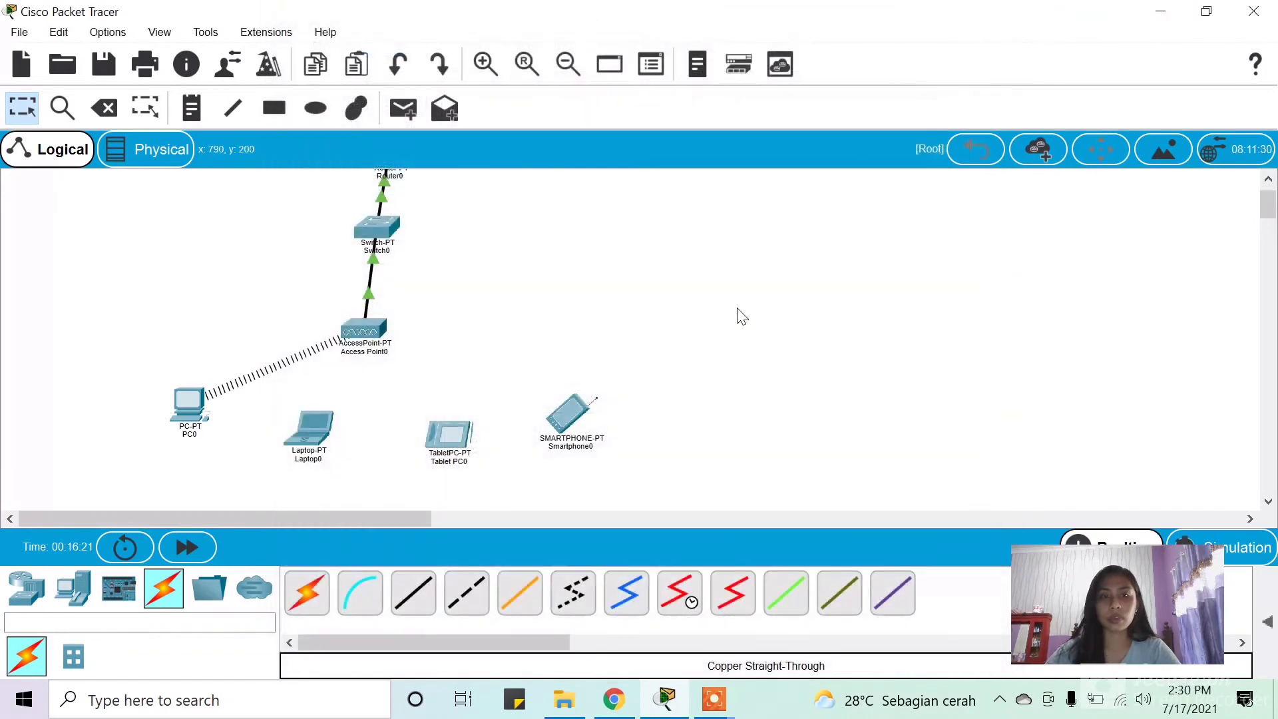
Step: Set the SSID of Tablet PC0's Wireless0 interface to LABCOM1
click(464, 425)
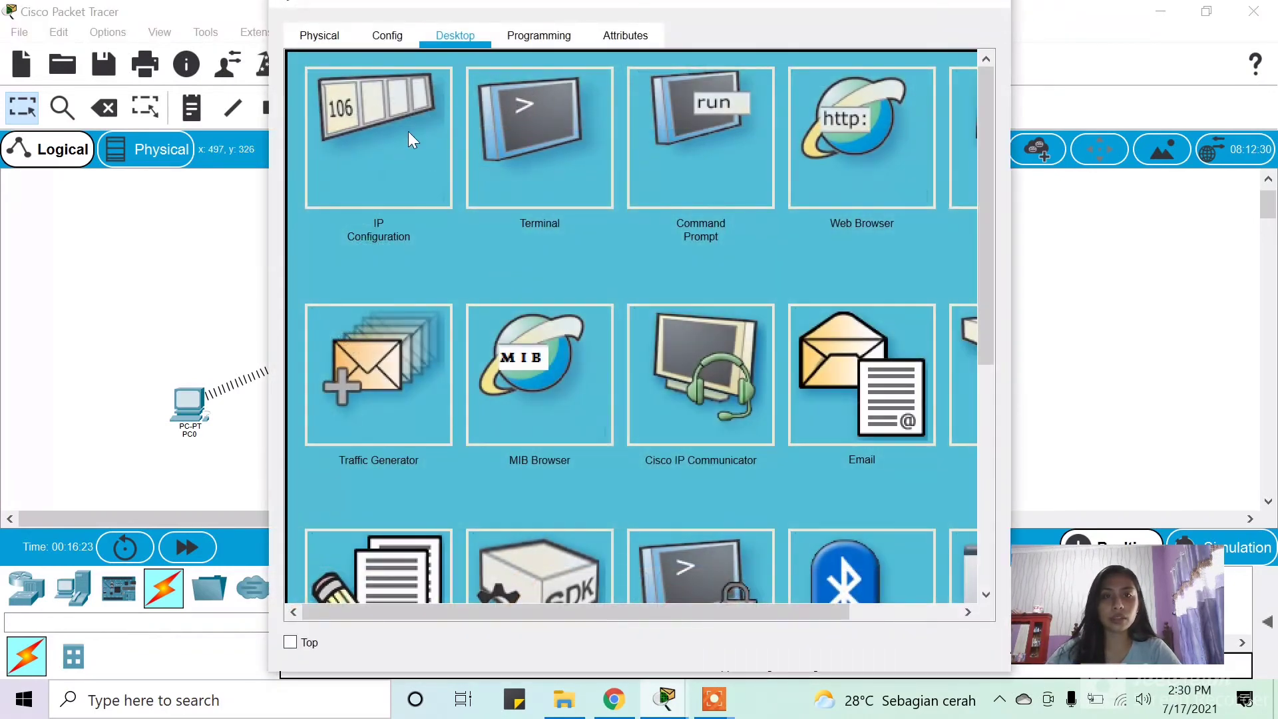
click(385, 42)
click(392, 161)
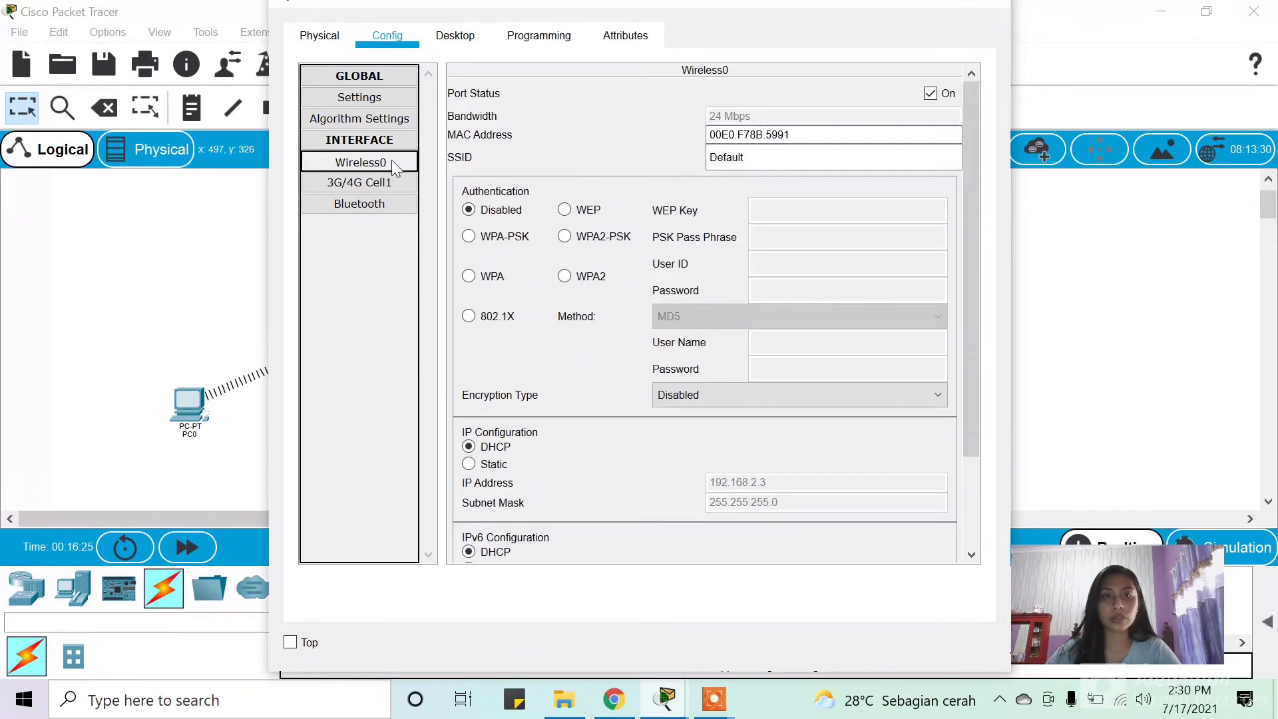
drag(778, 155, 665, 157)
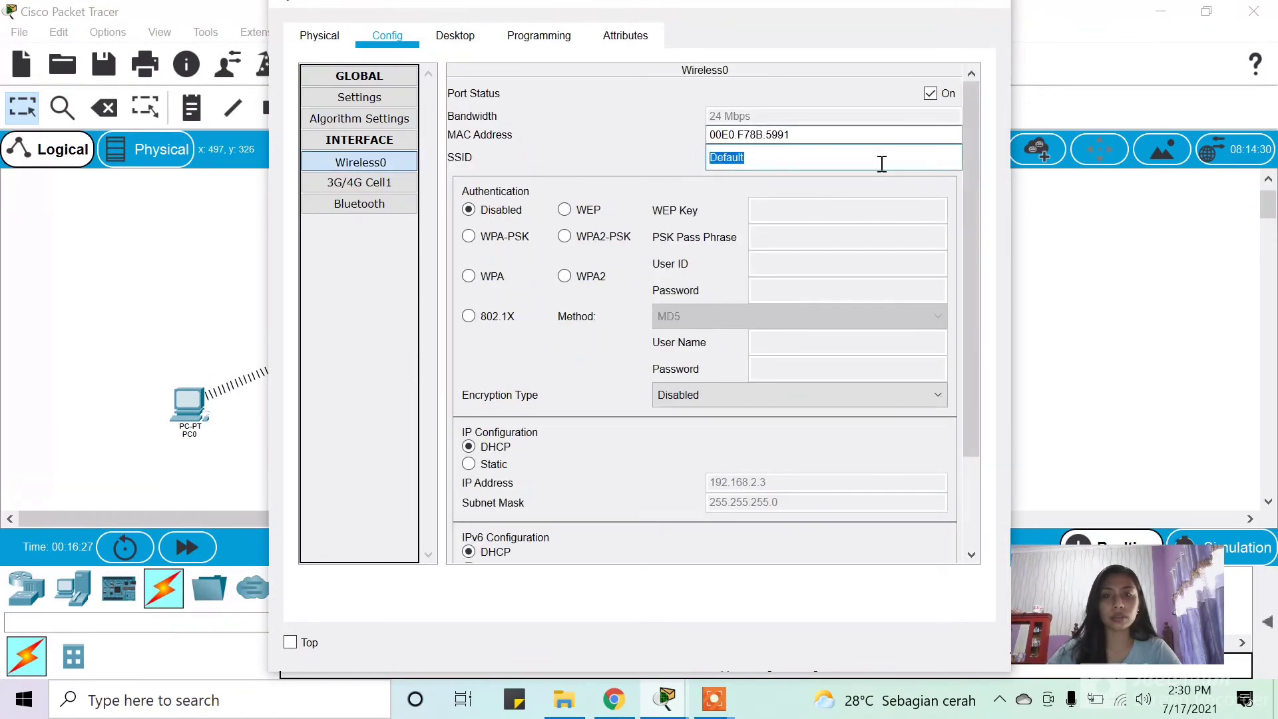
text(LABCOM1)
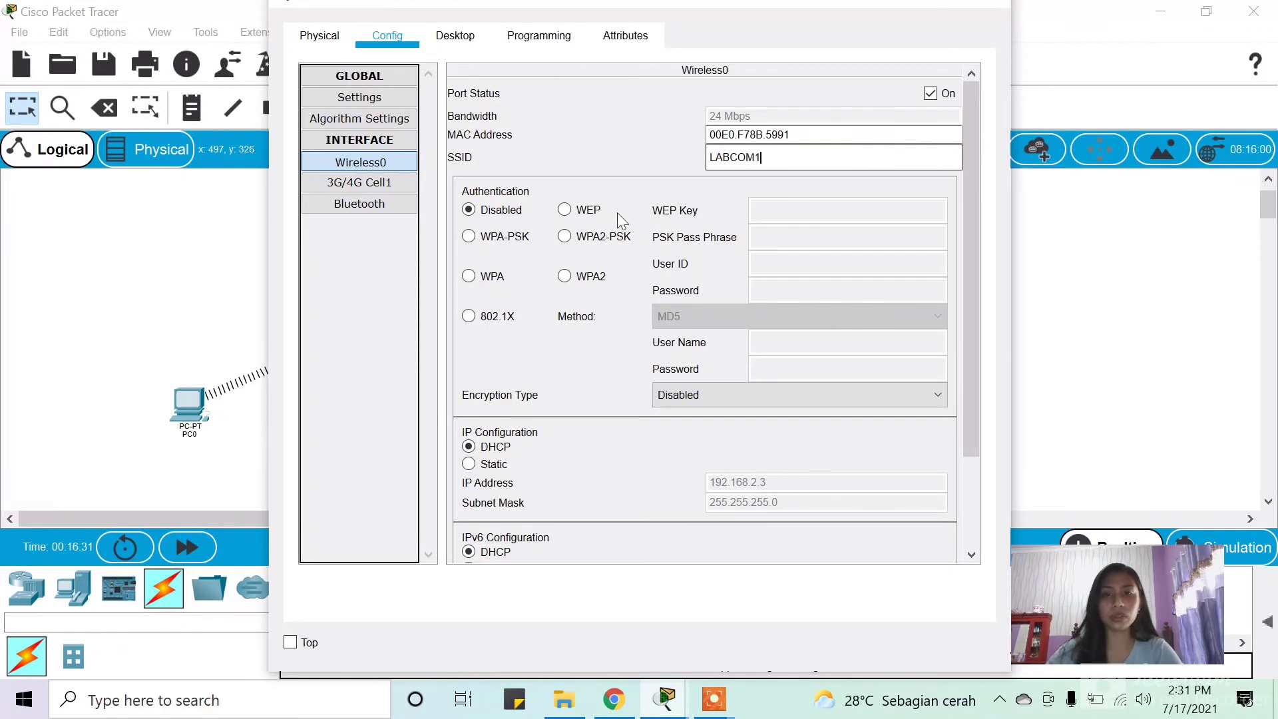
Step: Set Tablet PC0's wireless authentication to WPA2-PSK, enter the access point's PSK pass phrase and close the device window
click(596, 239)
click(835, 235)
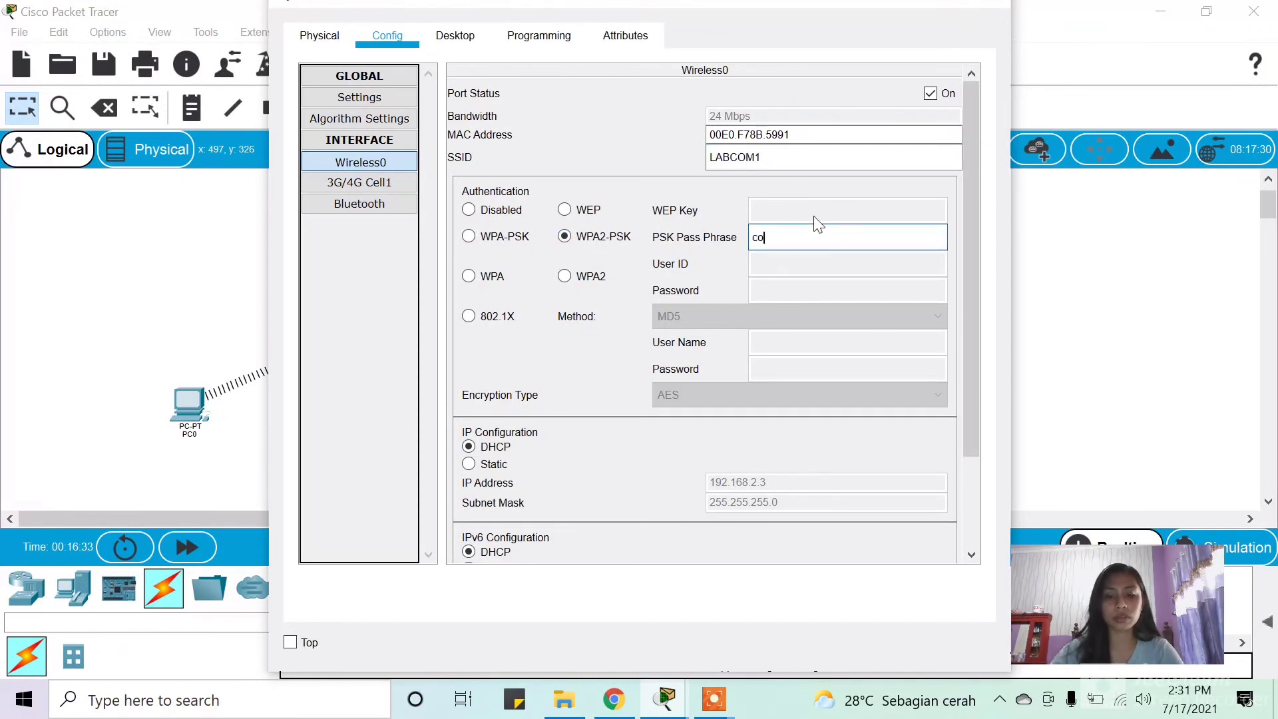
text(computeroke)
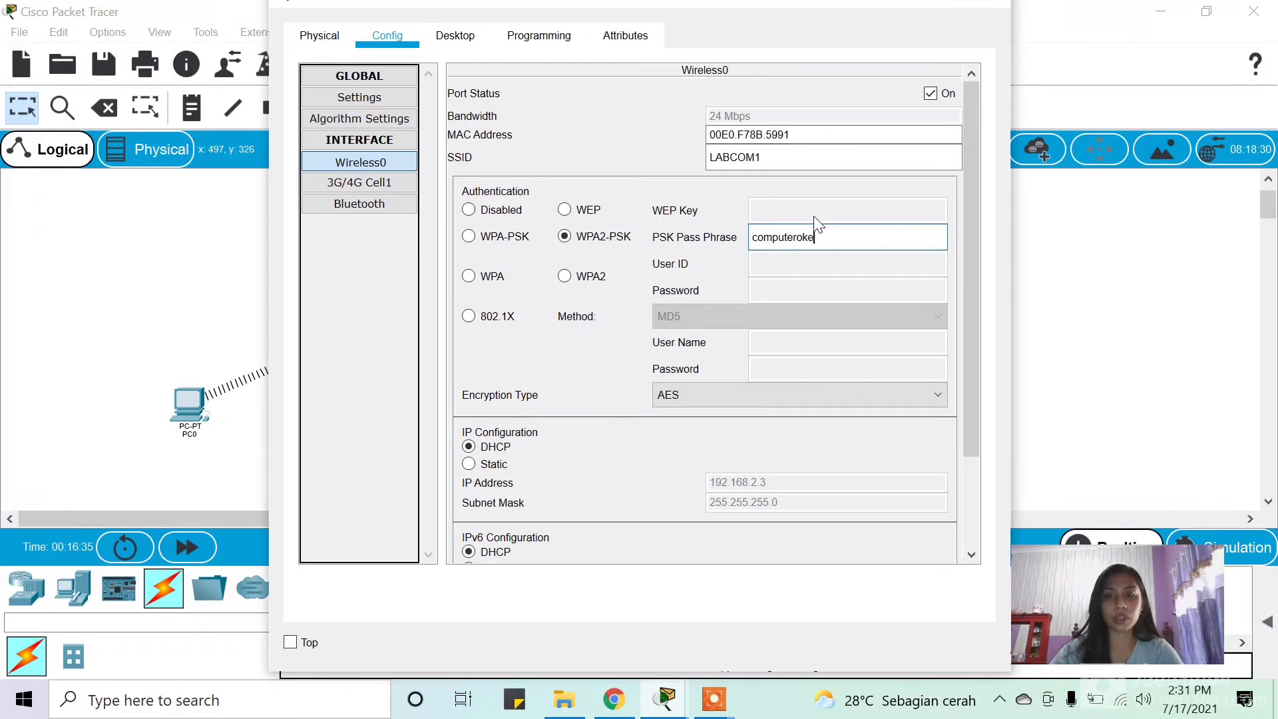
click(988, 2)
Step: Set the SSID of Smartphone0's Wireless0 interface to LABCOM1
click(571, 416)
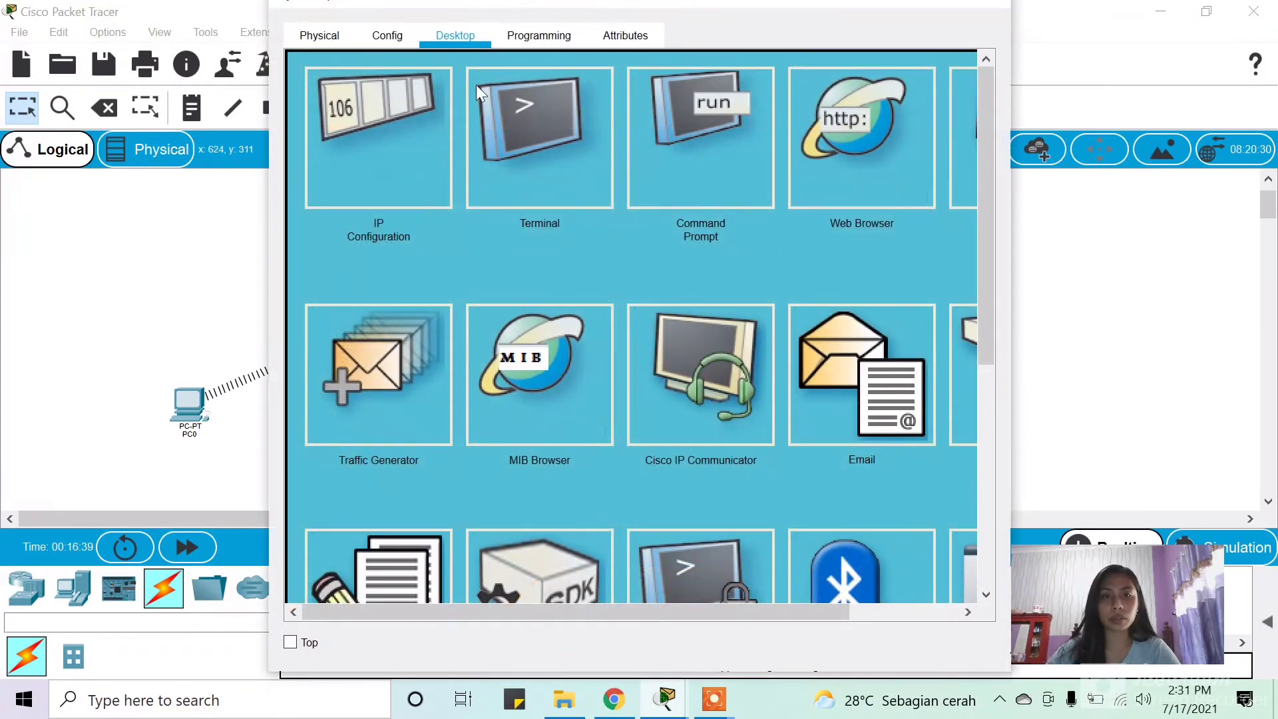
click(397, 43)
click(377, 165)
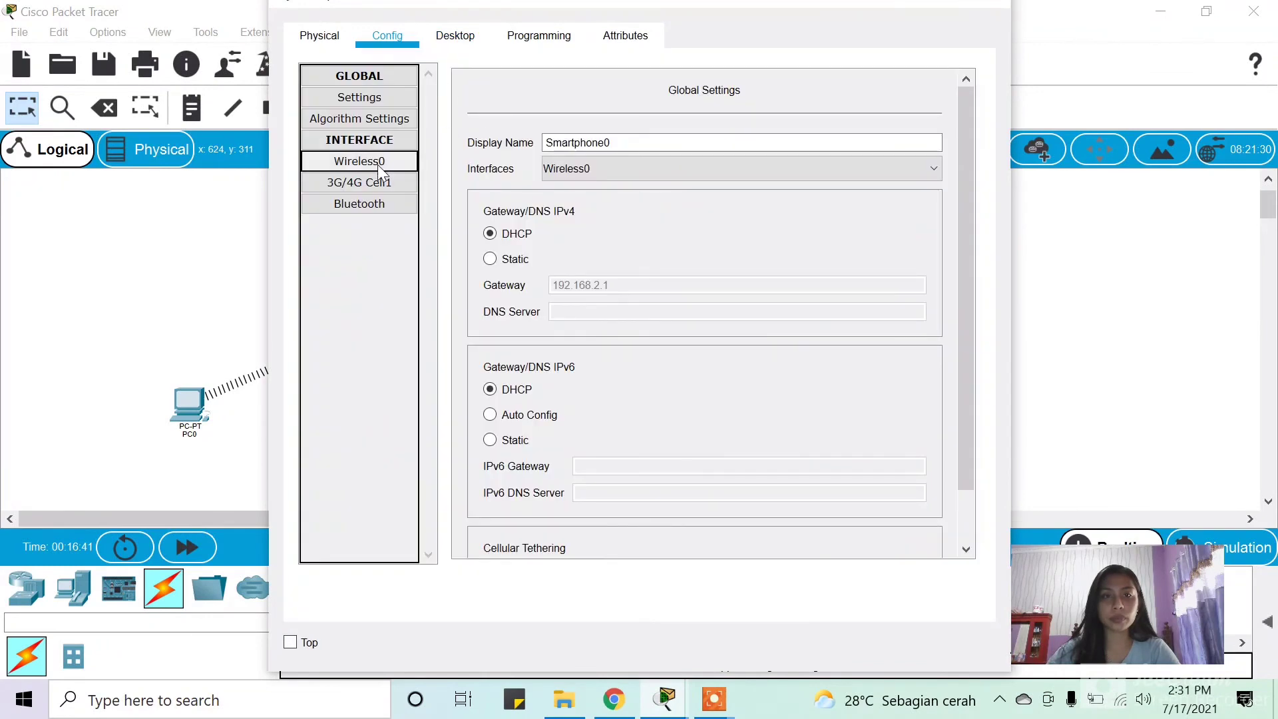
double_click(833, 156)
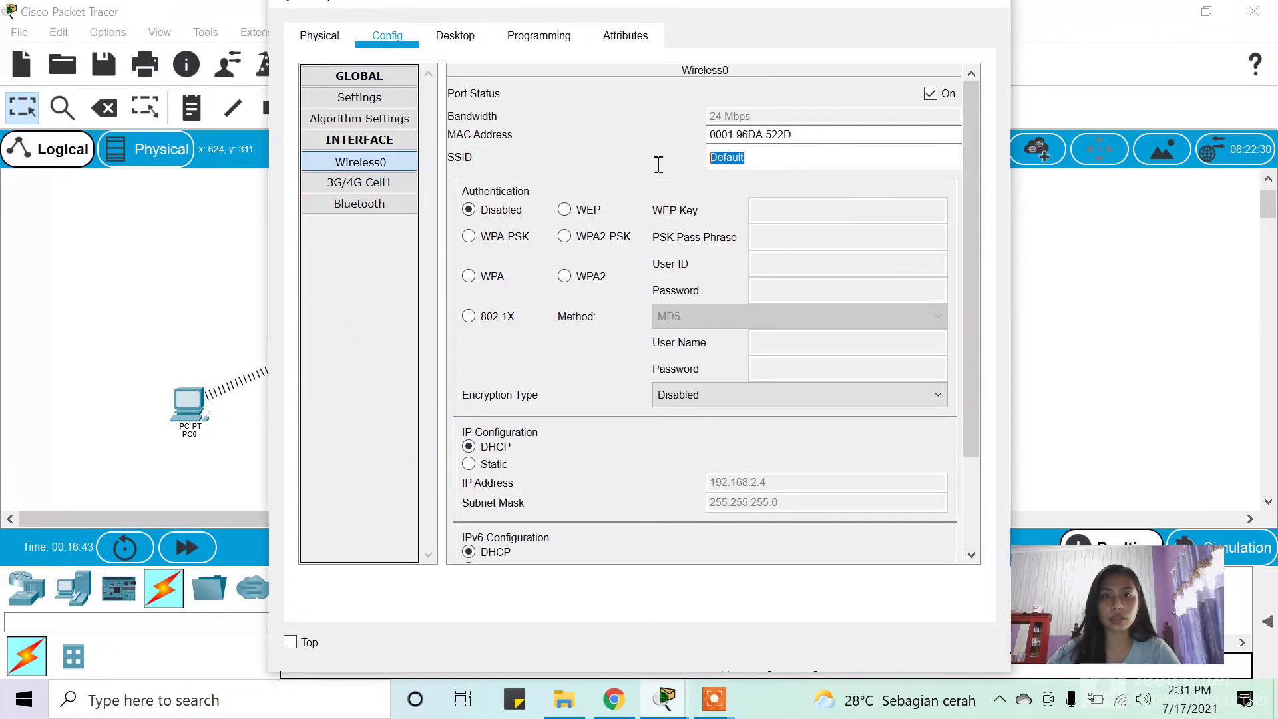
text(LABCOM1)
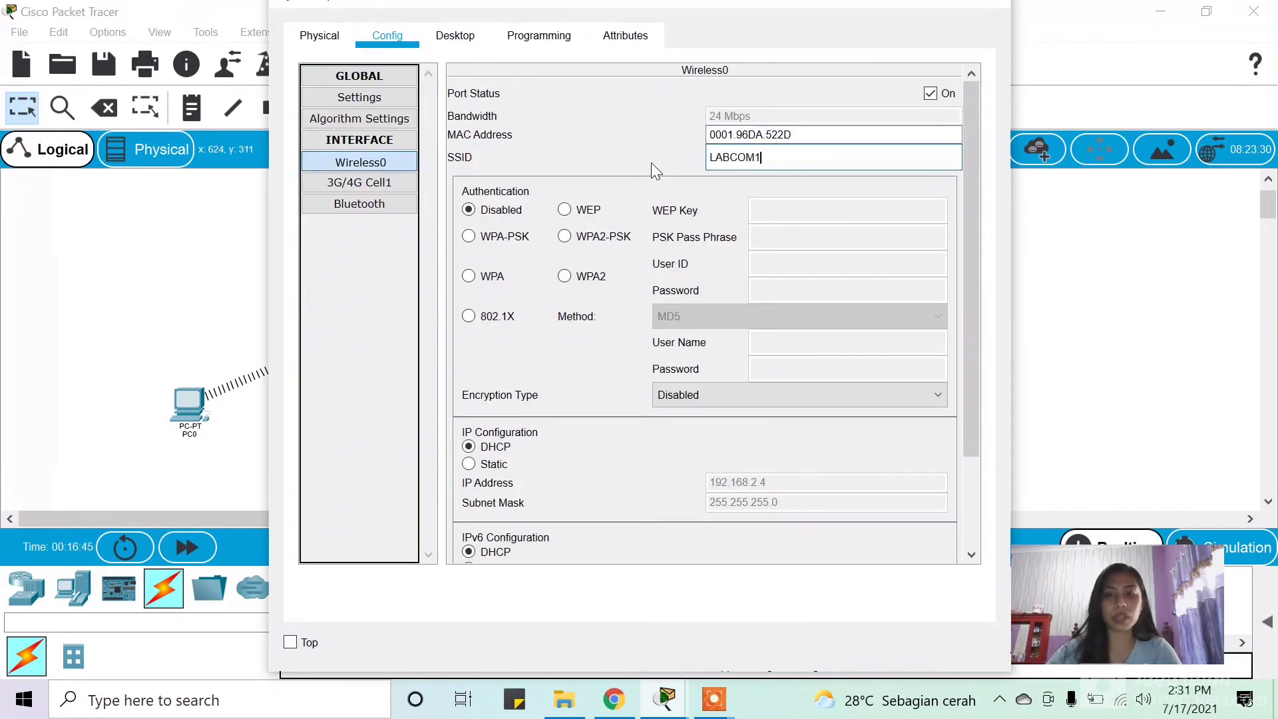
Step: Set Smartphone0's wireless authentication to WPA2-PSK, enter the access point's PSK pass phrase and close the device window
click(603, 236)
click(792, 230)
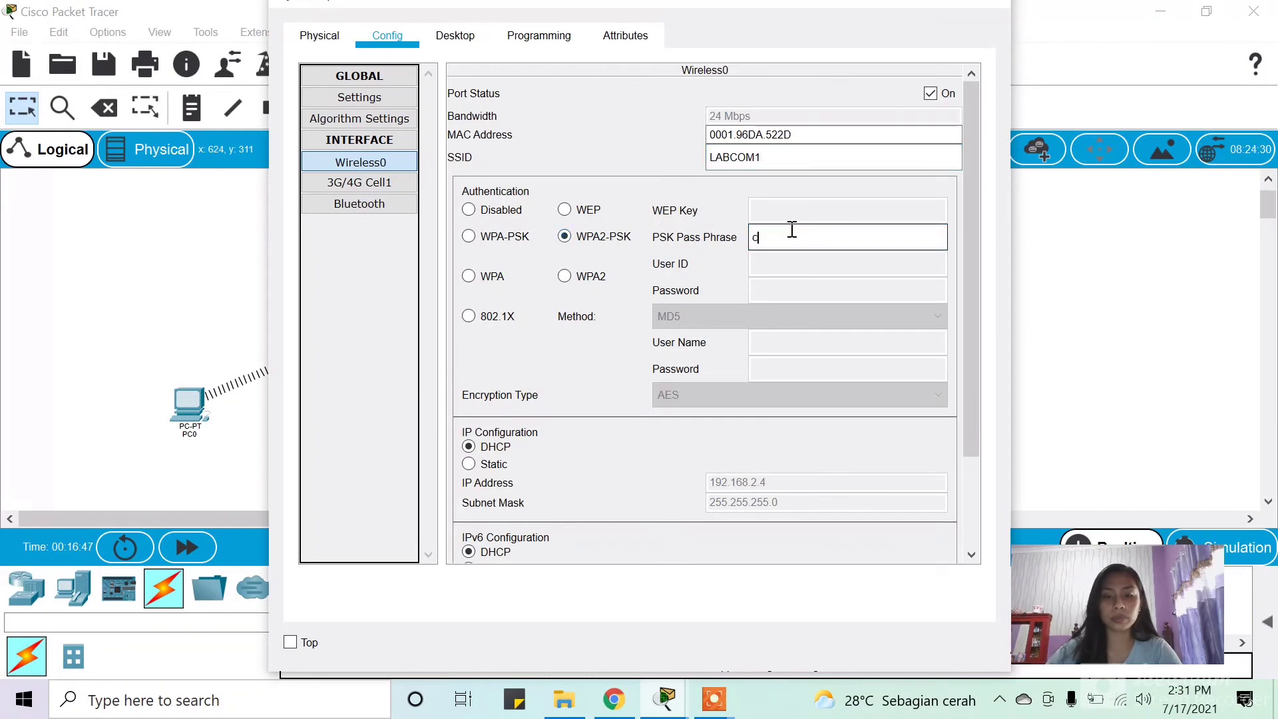
text(computeroke)
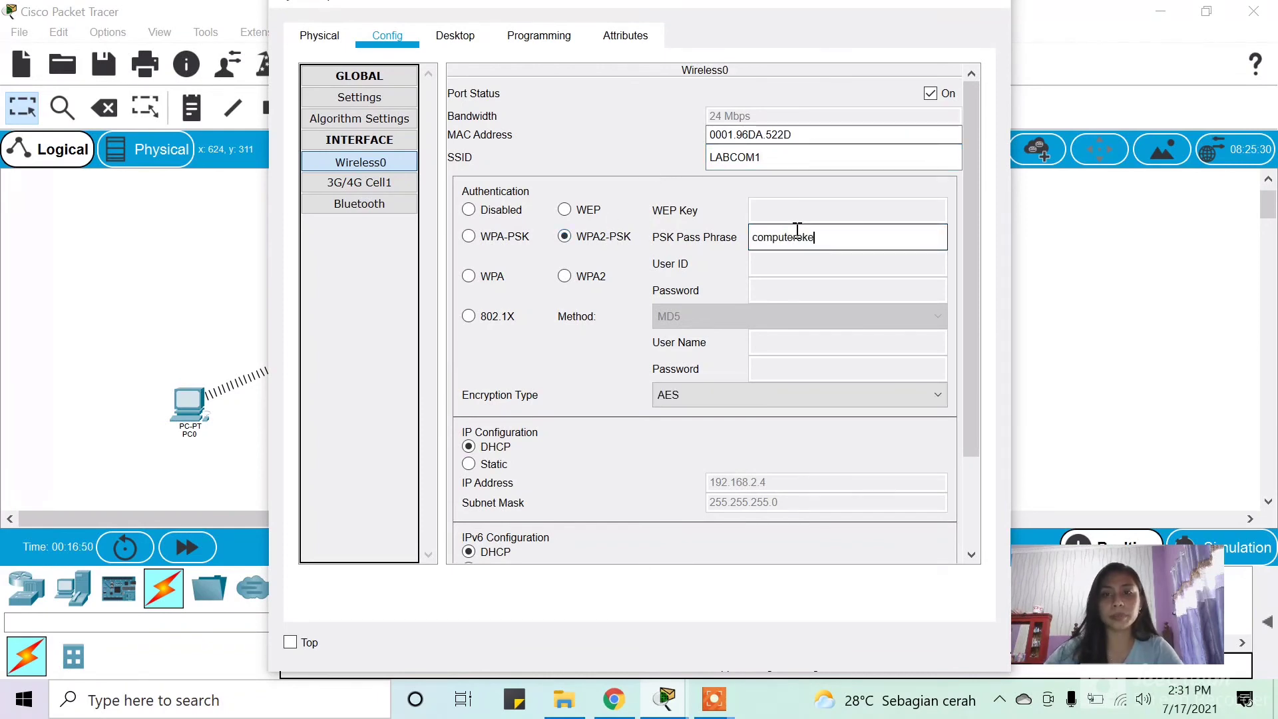
click(989, 3)
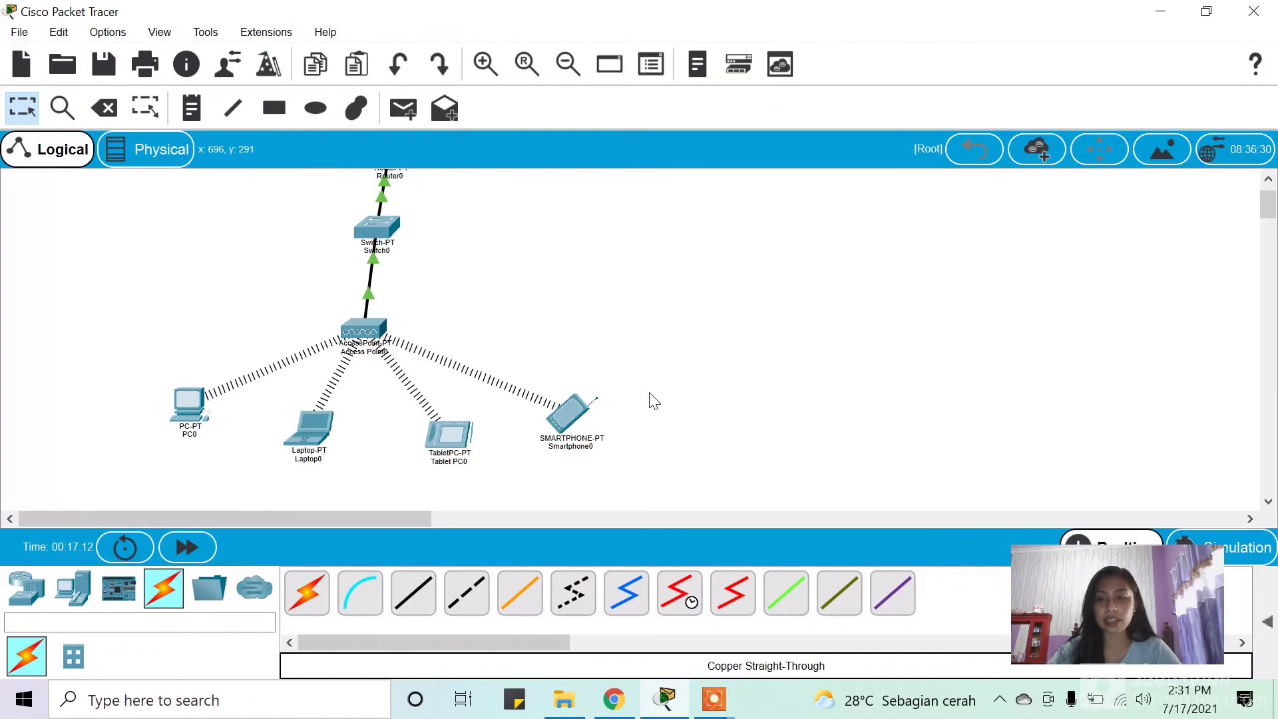
Step: Expand the PDU list area wide enough to show the scenario controls and the Last Status, Source and Destination columns
scroll(653, 399, up, 1)
scroll(653, 399, down, 2)
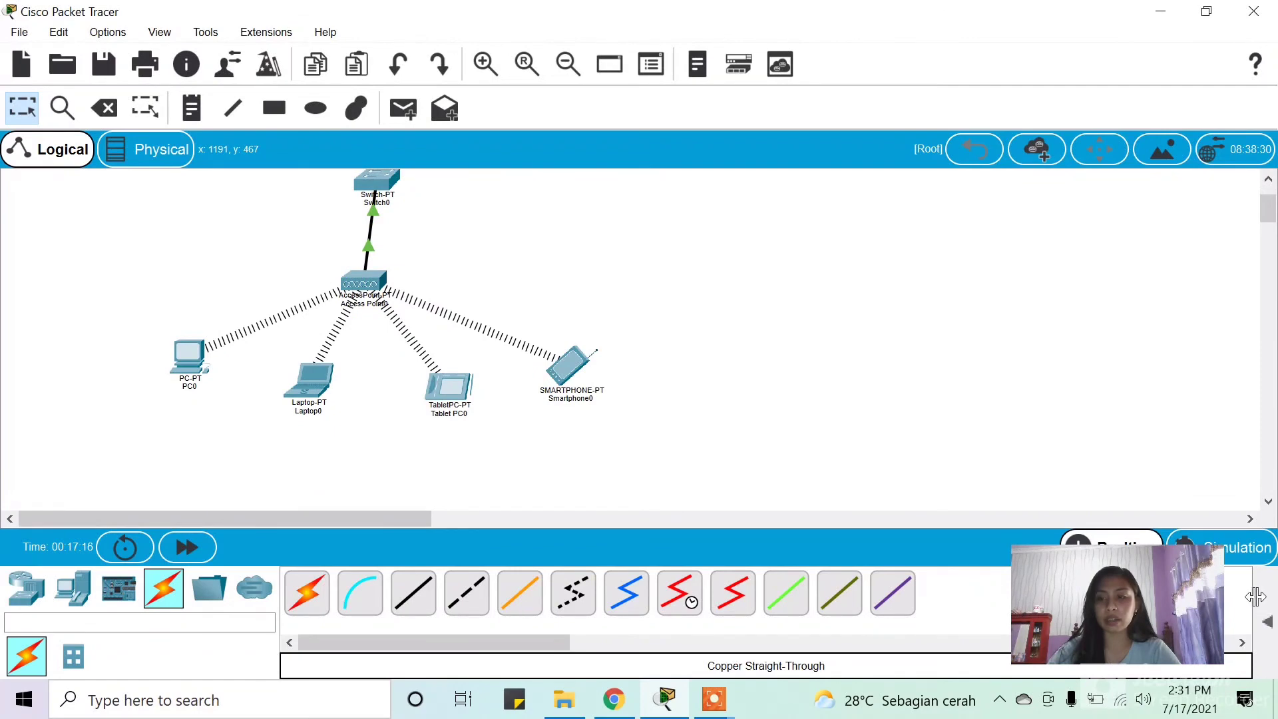
drag(1268, 624, 1078, 628)
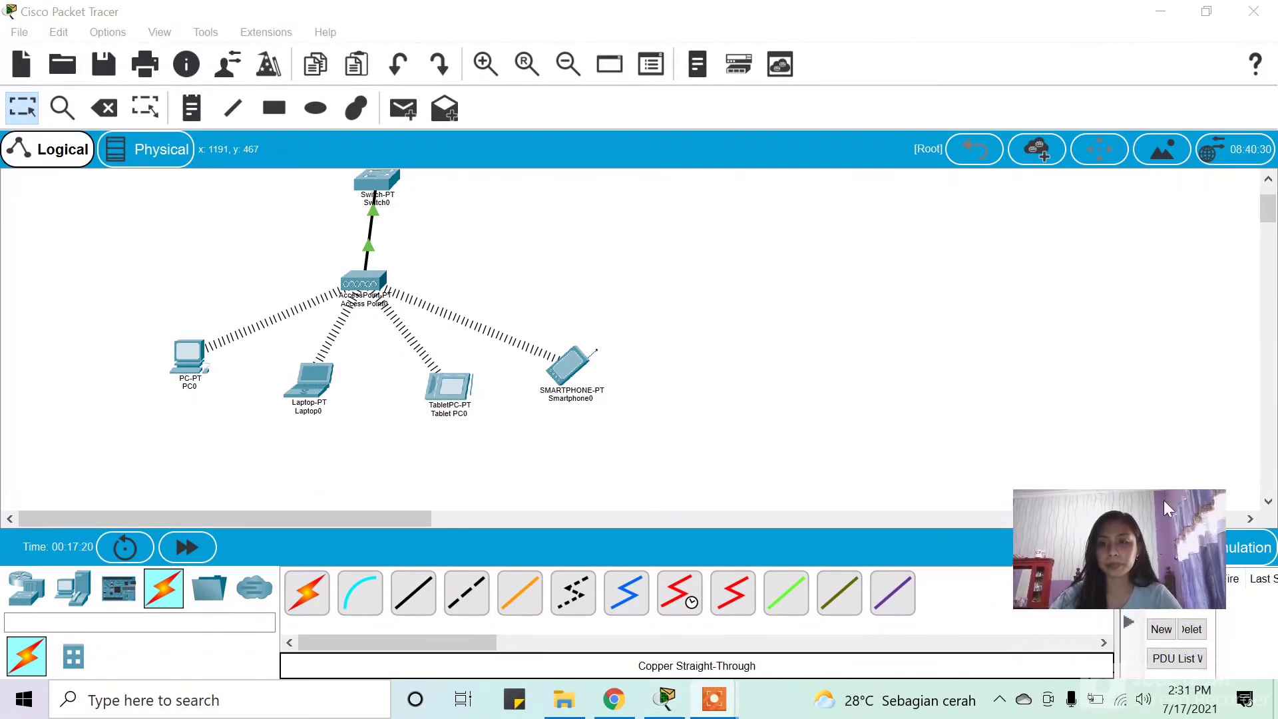
click(1125, 623)
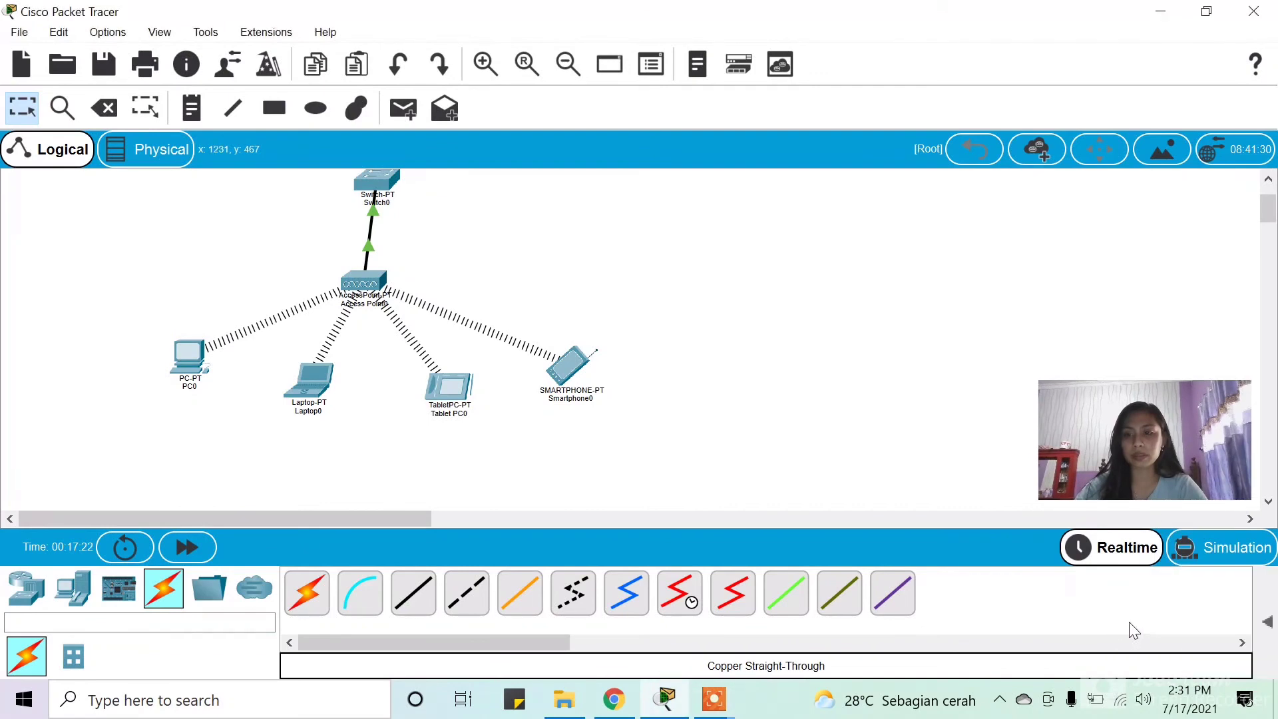
click(1261, 612)
drag(1141, 625, 713, 622)
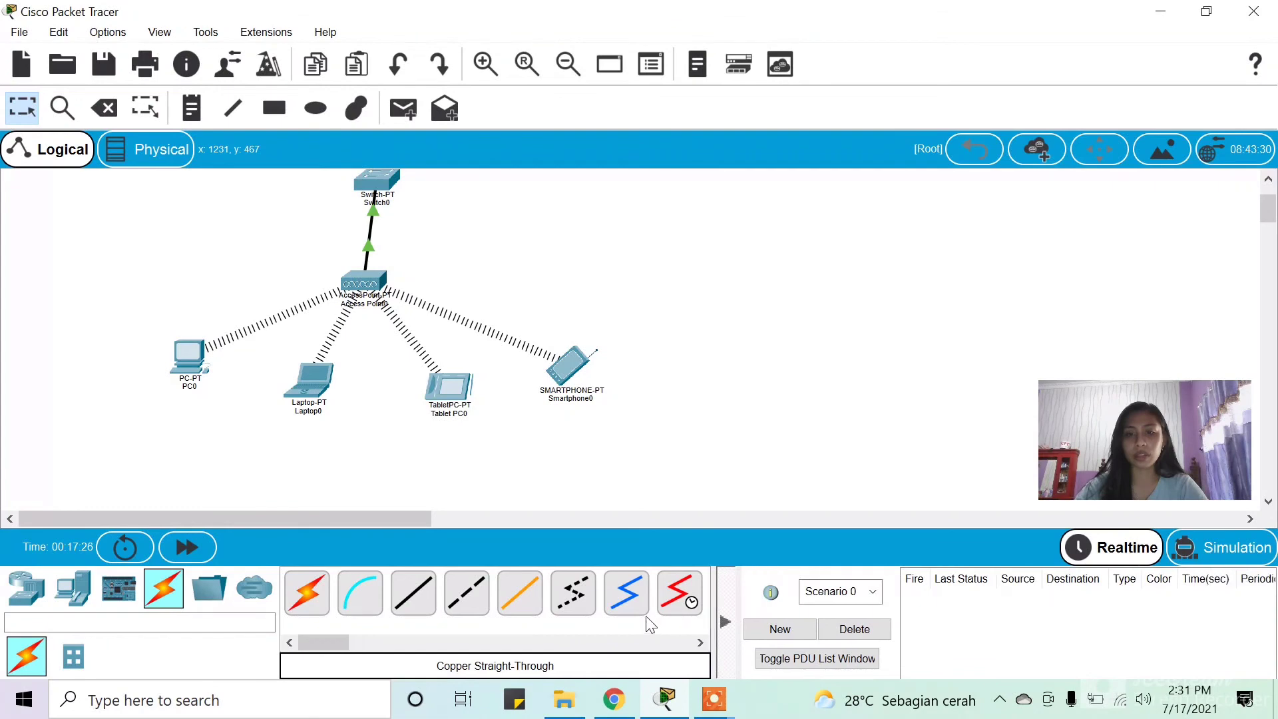
Step: Test connectivity with simple PDUs from PC0 to Laptop0 and from Tablet PC0 to Smartphone0, and delete them from Scenario 0
click(409, 117)
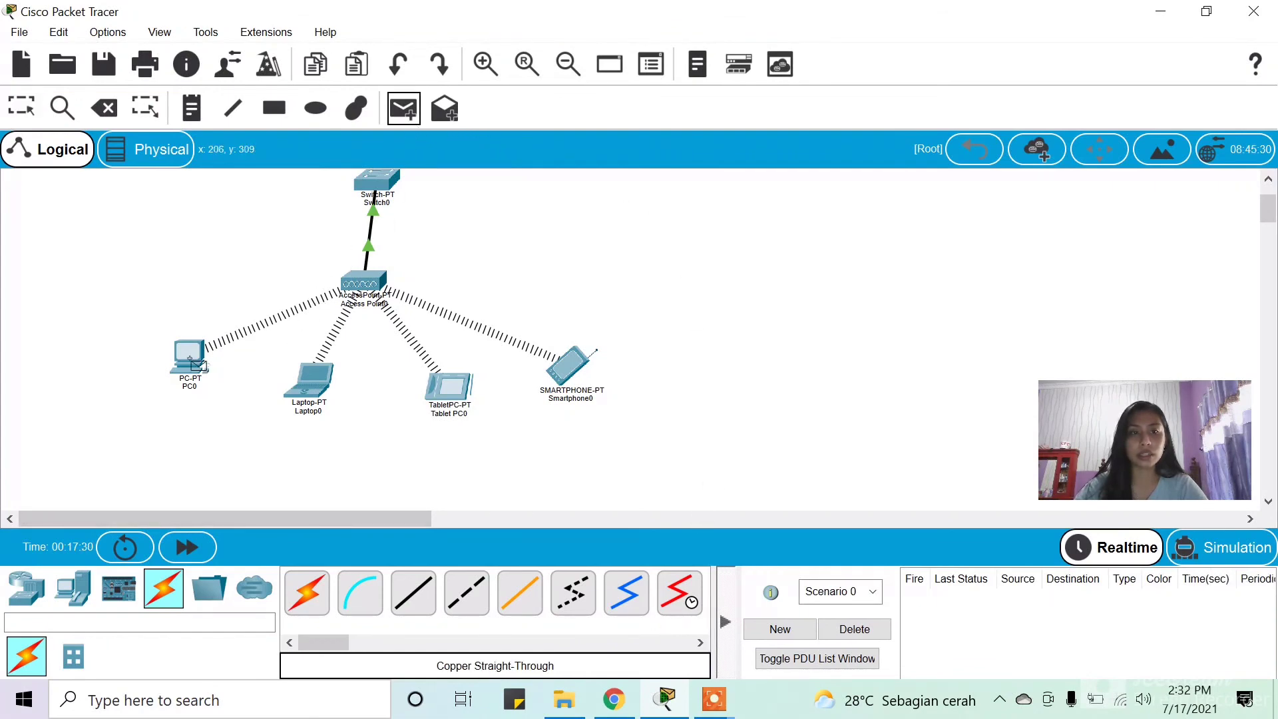
click(193, 363)
click(331, 389)
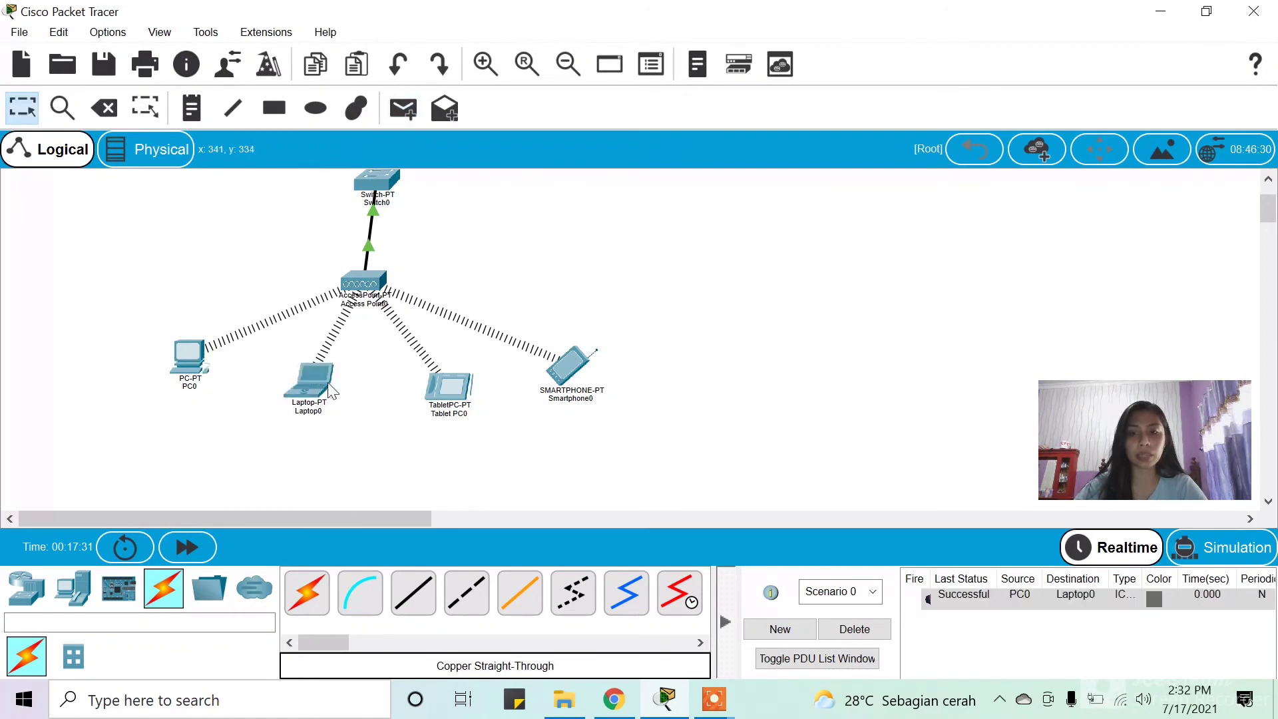
click(413, 116)
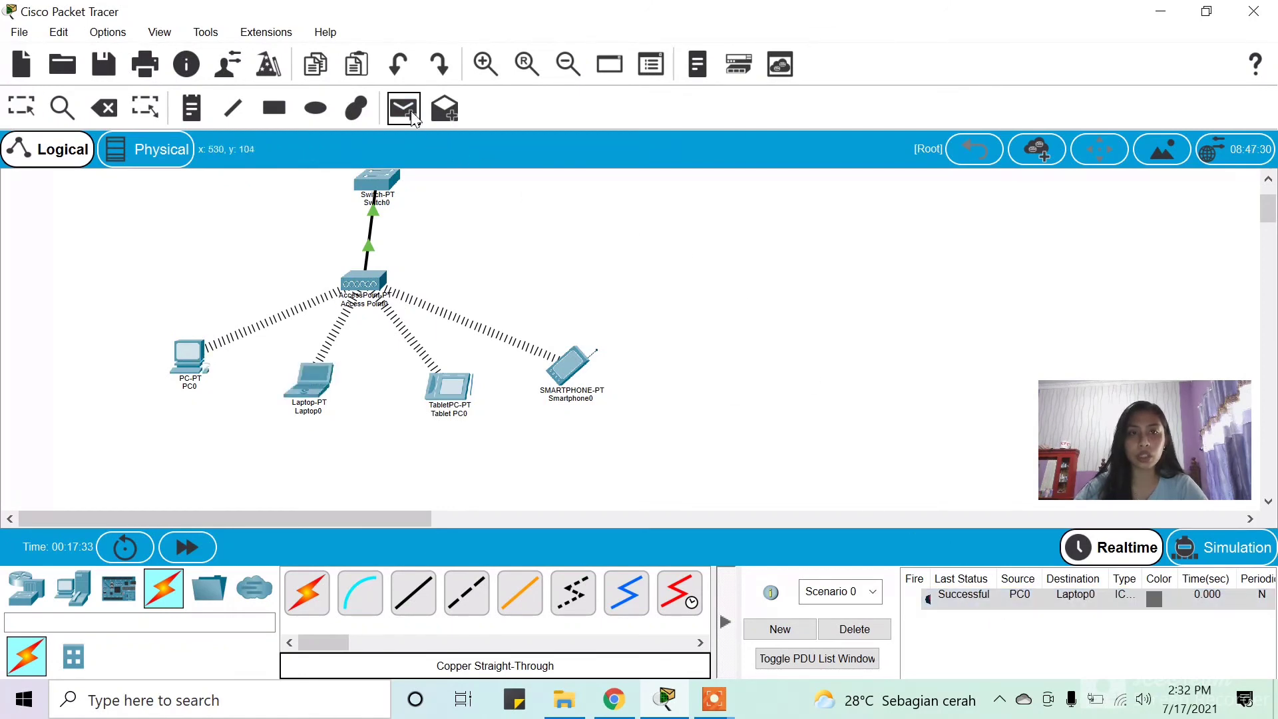
click(460, 398)
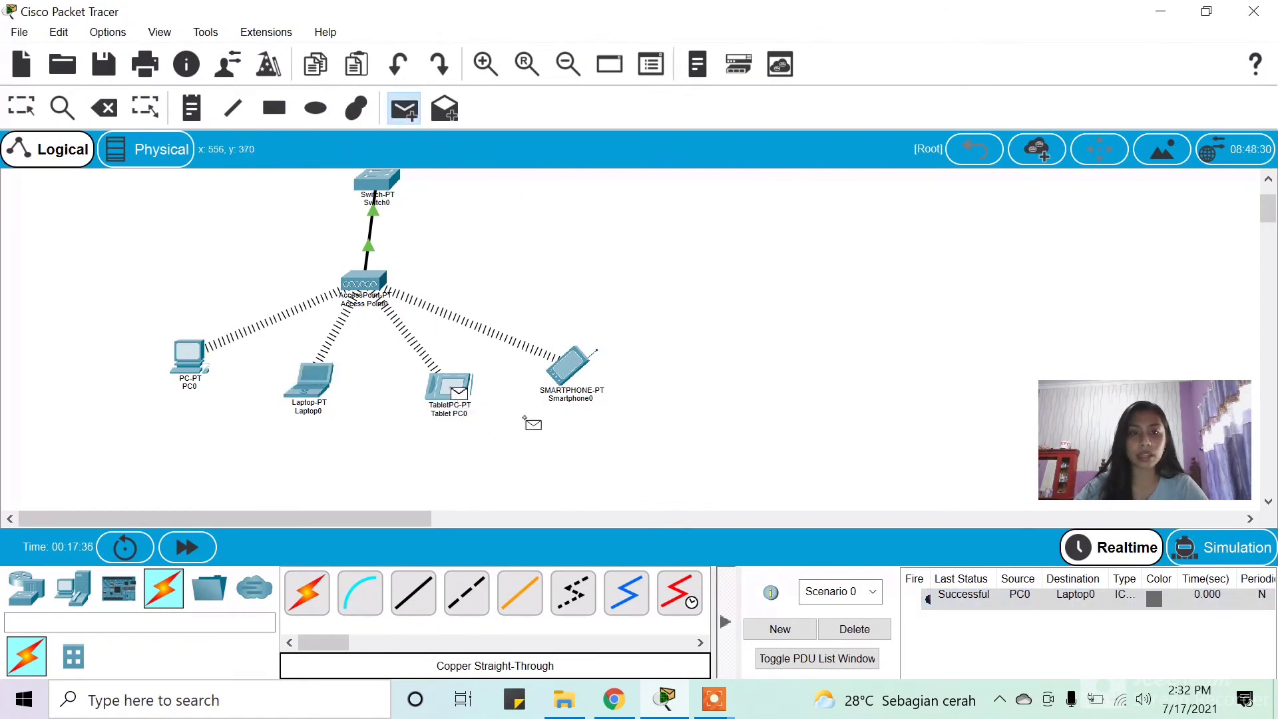
click(577, 381)
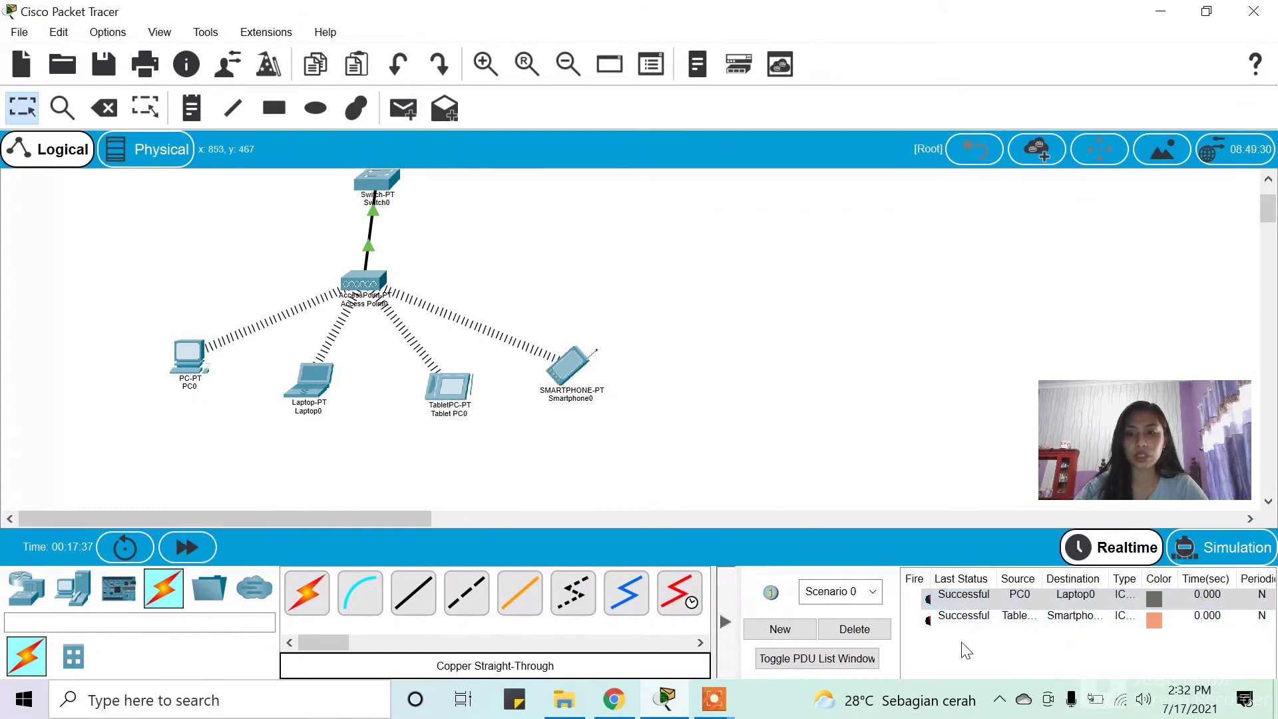
click(866, 629)
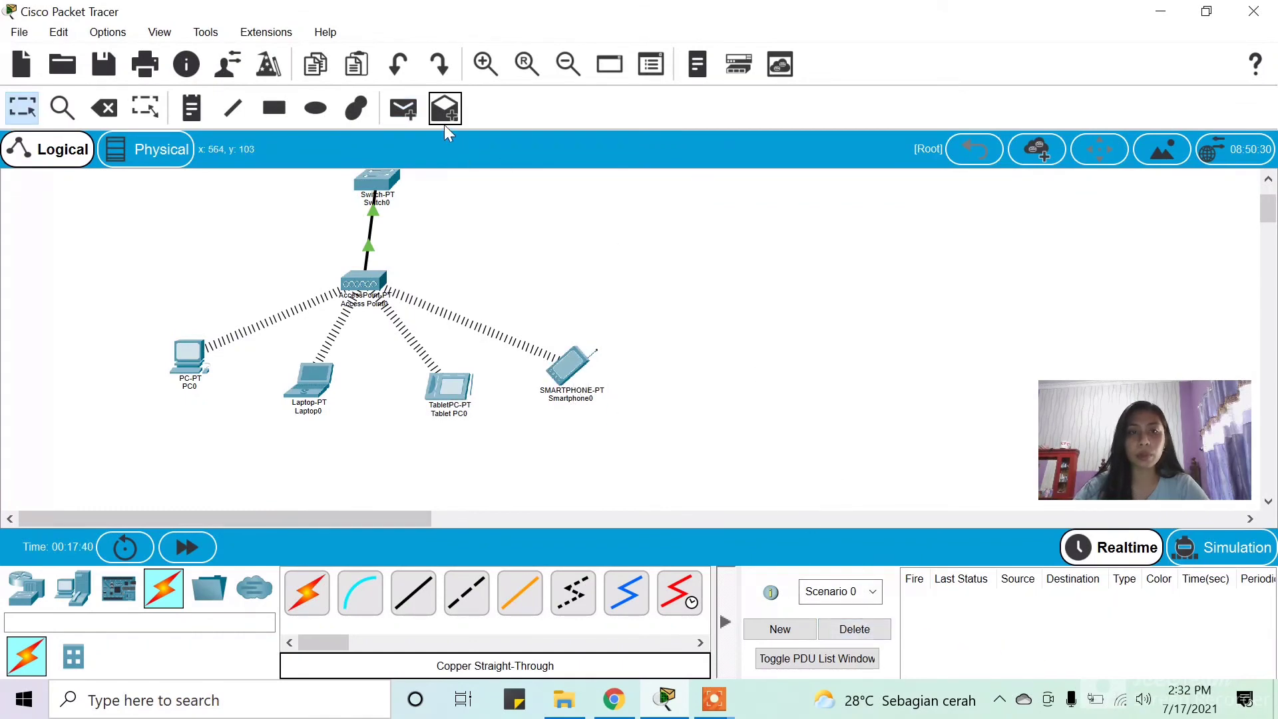
Step: Test connectivity with a simple PDU from Laptop0 to Smartphone0 and delete it from Scenario 0
click(405, 111)
click(308, 387)
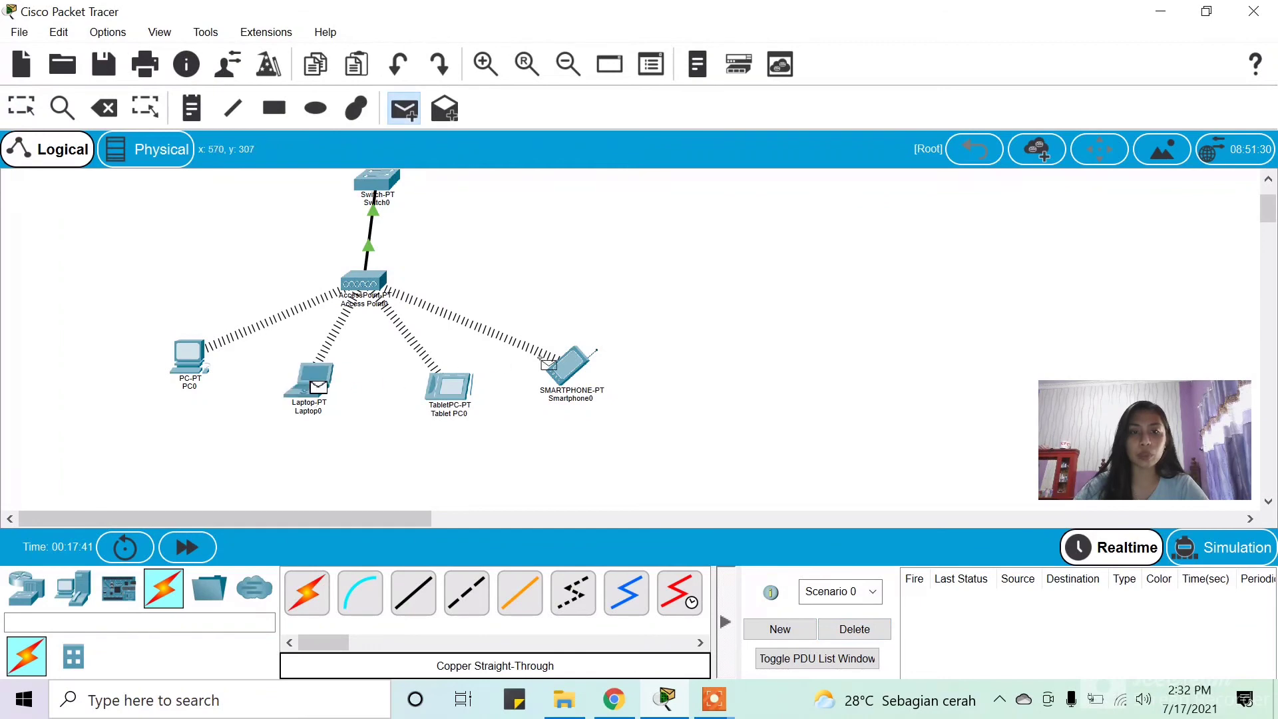
click(579, 373)
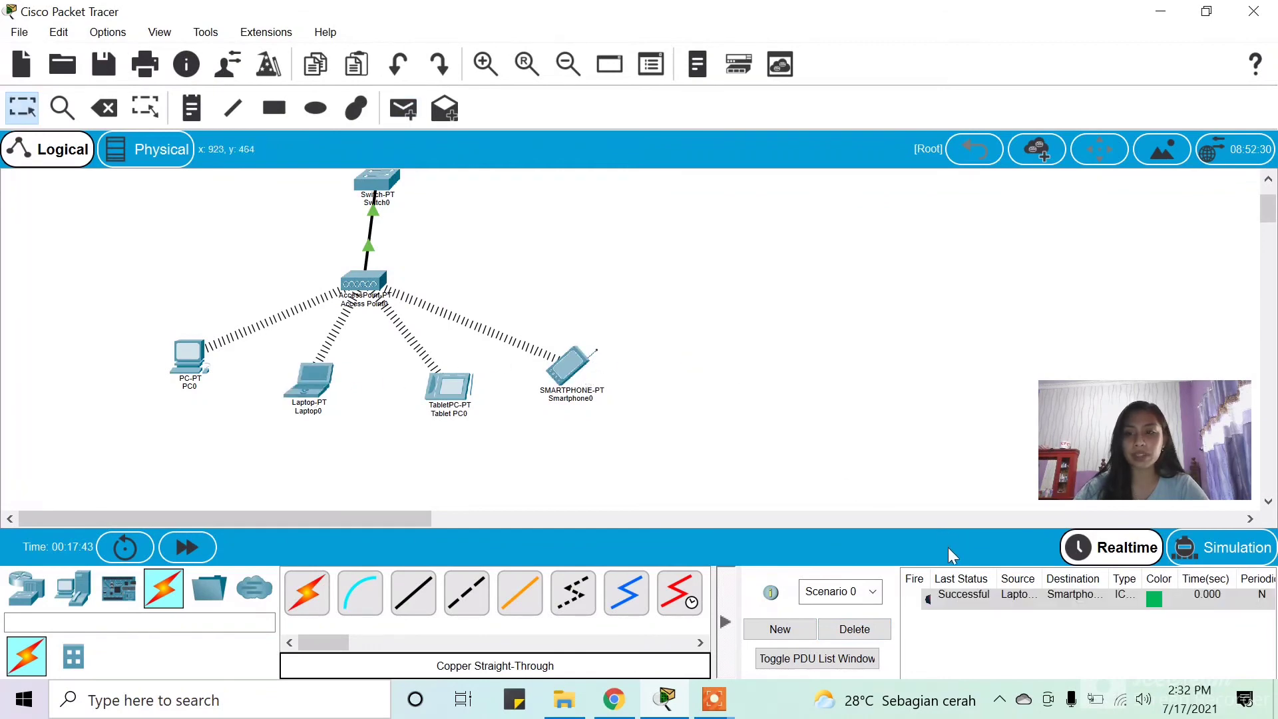
click(885, 627)
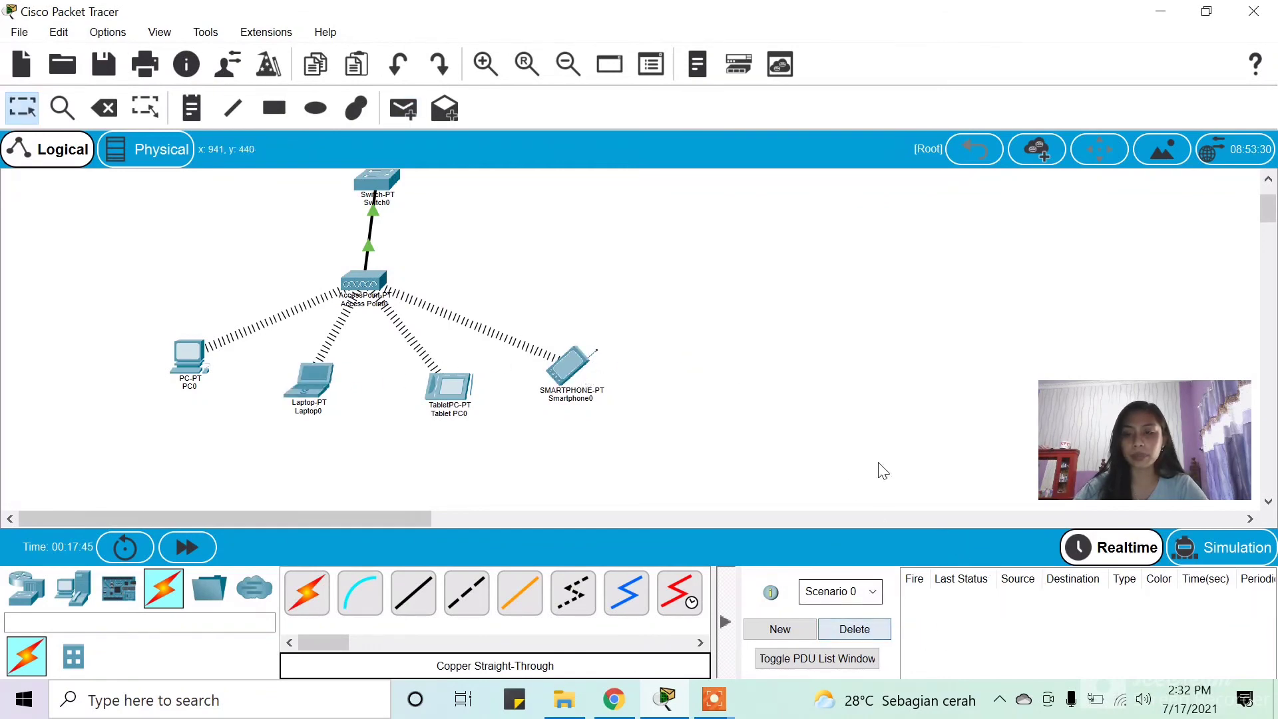
scroll(850, 351, up, 2)
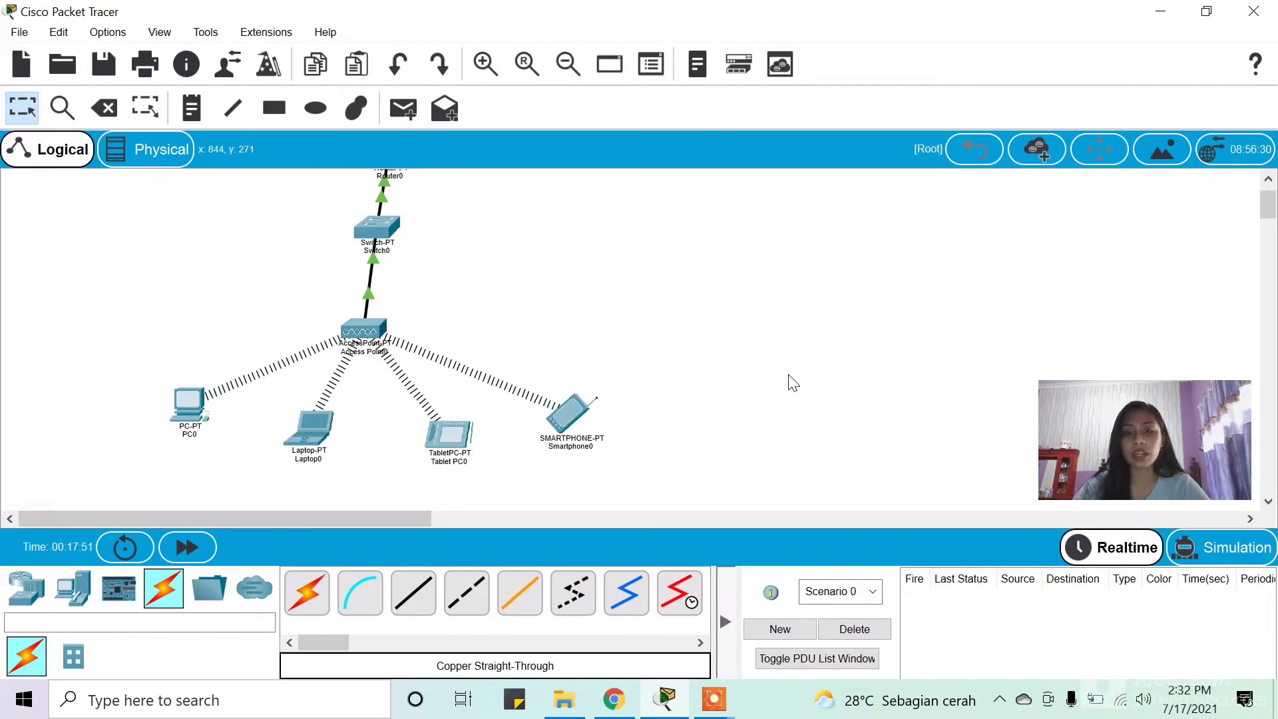
scroll(790, 377, up, 1)
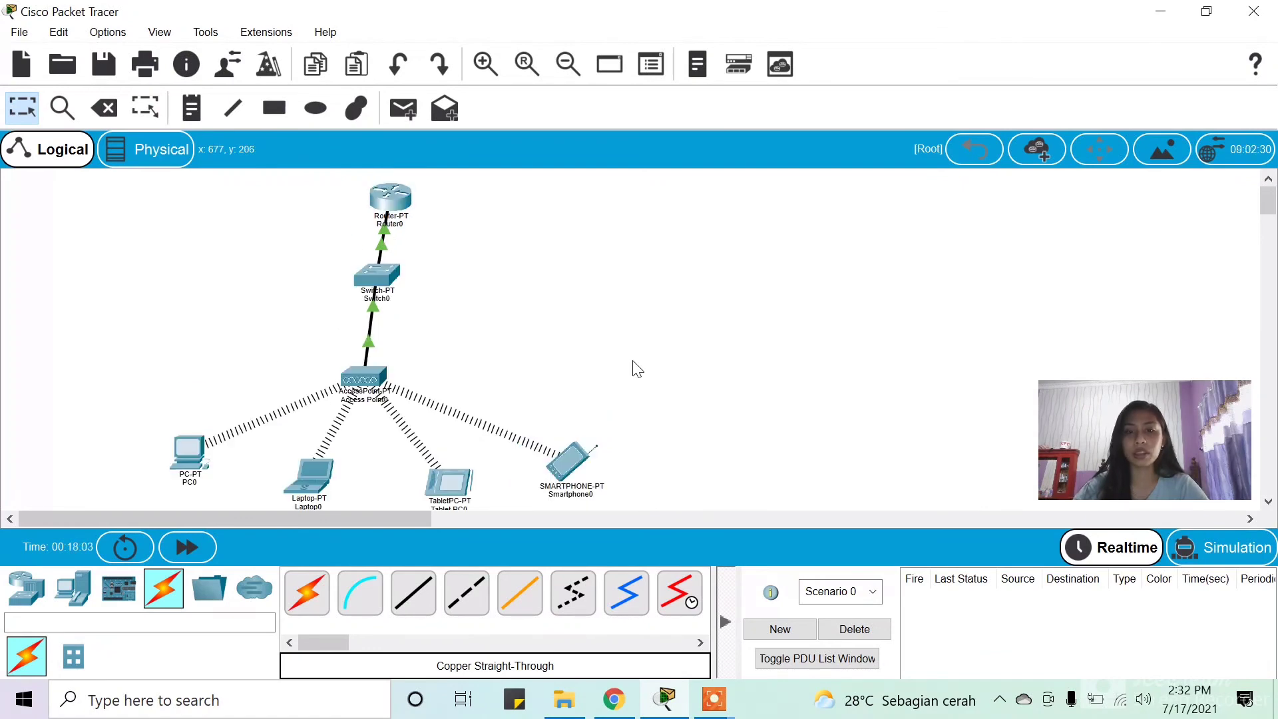
scroll(636, 369, down, 1)
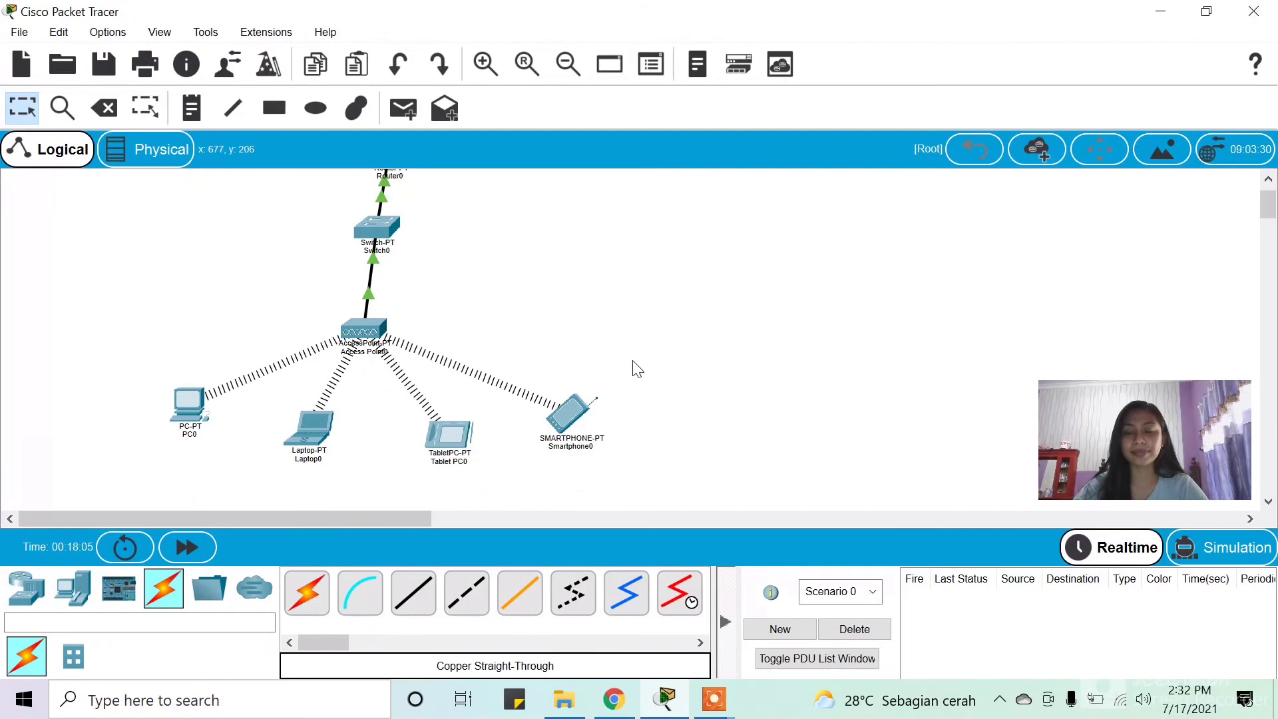